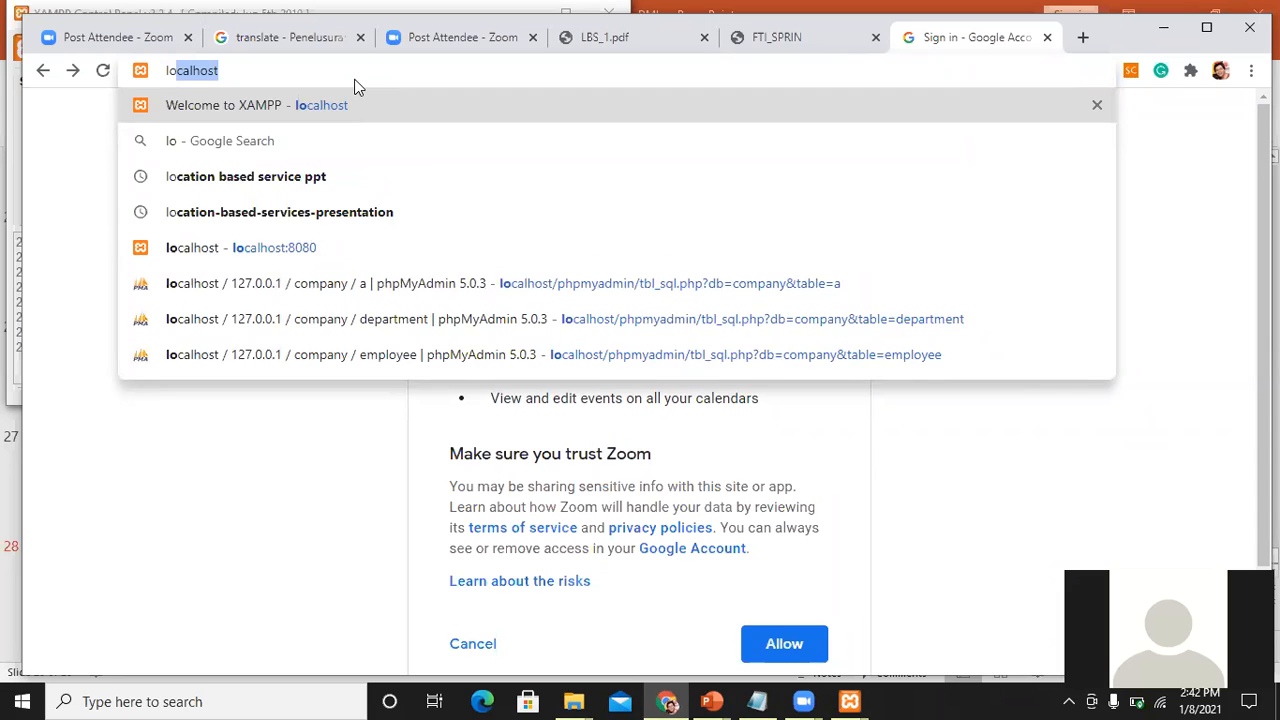
# Step: Open phpMyAdmin from the XAMPP dashboard on localhost and show the server-level SQL query page
pyautogui.press('Return')
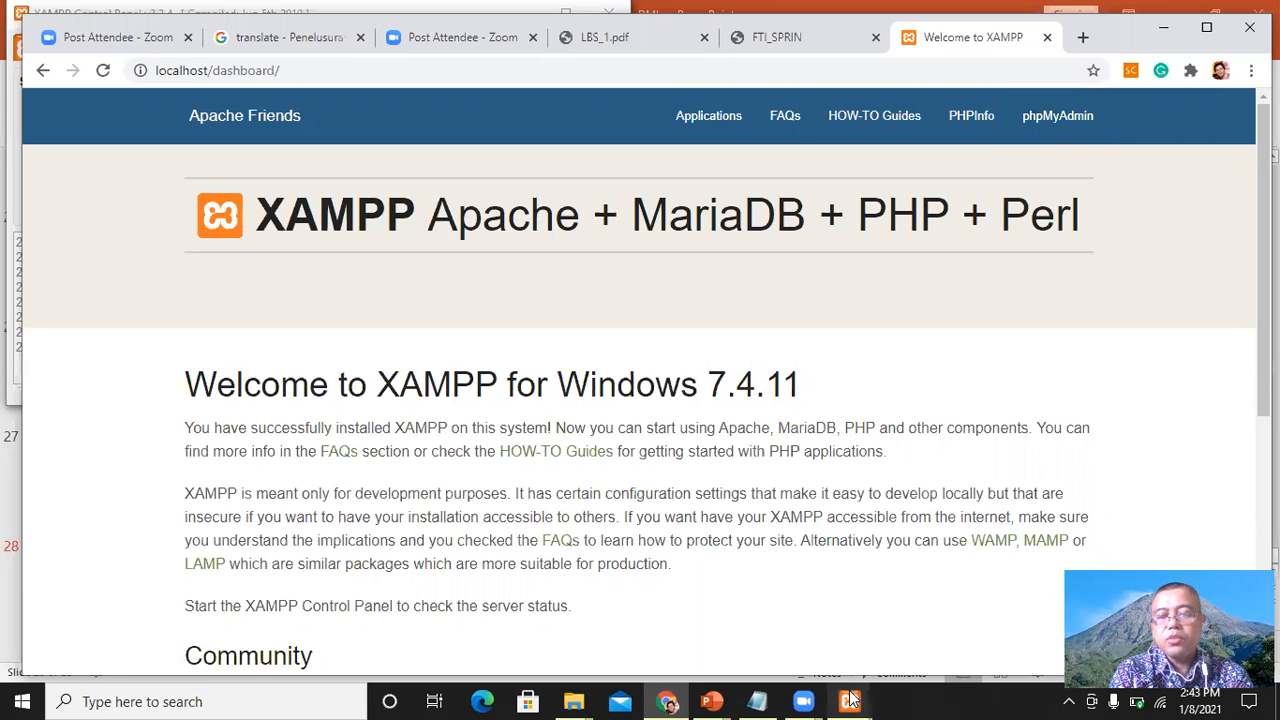
pyautogui.click(1053, 128)
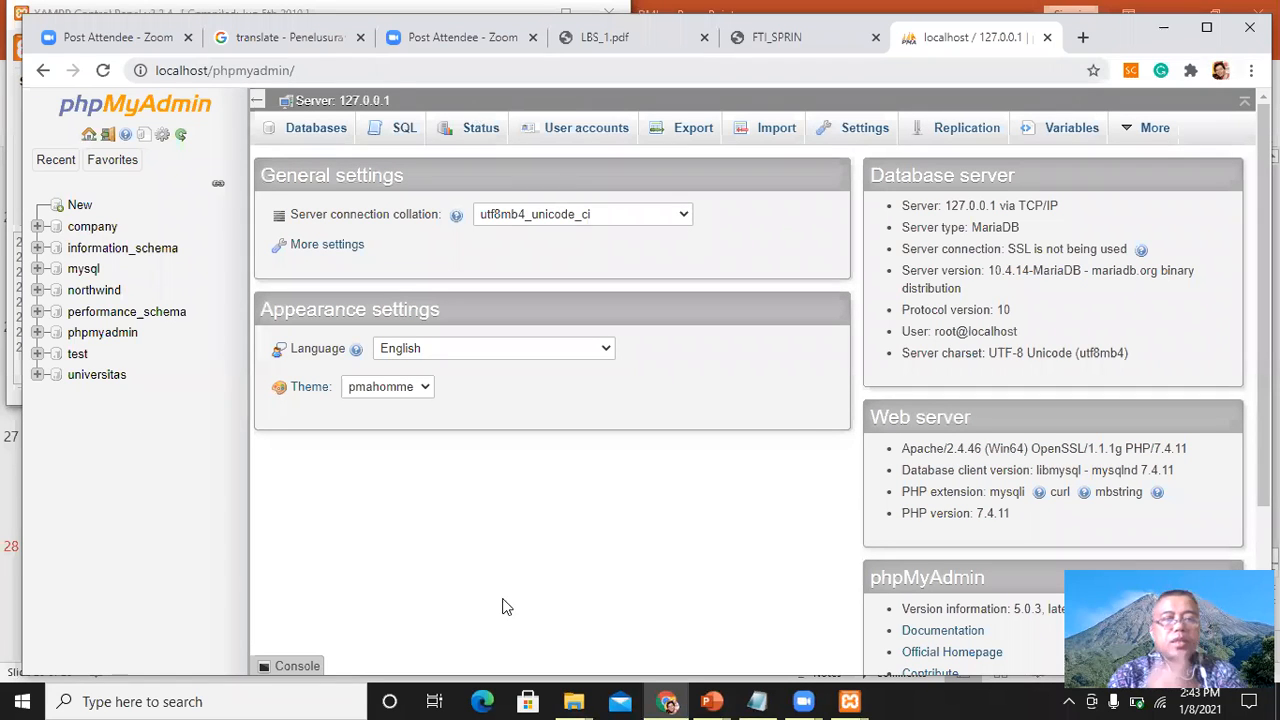
pyautogui.click(113, 161)
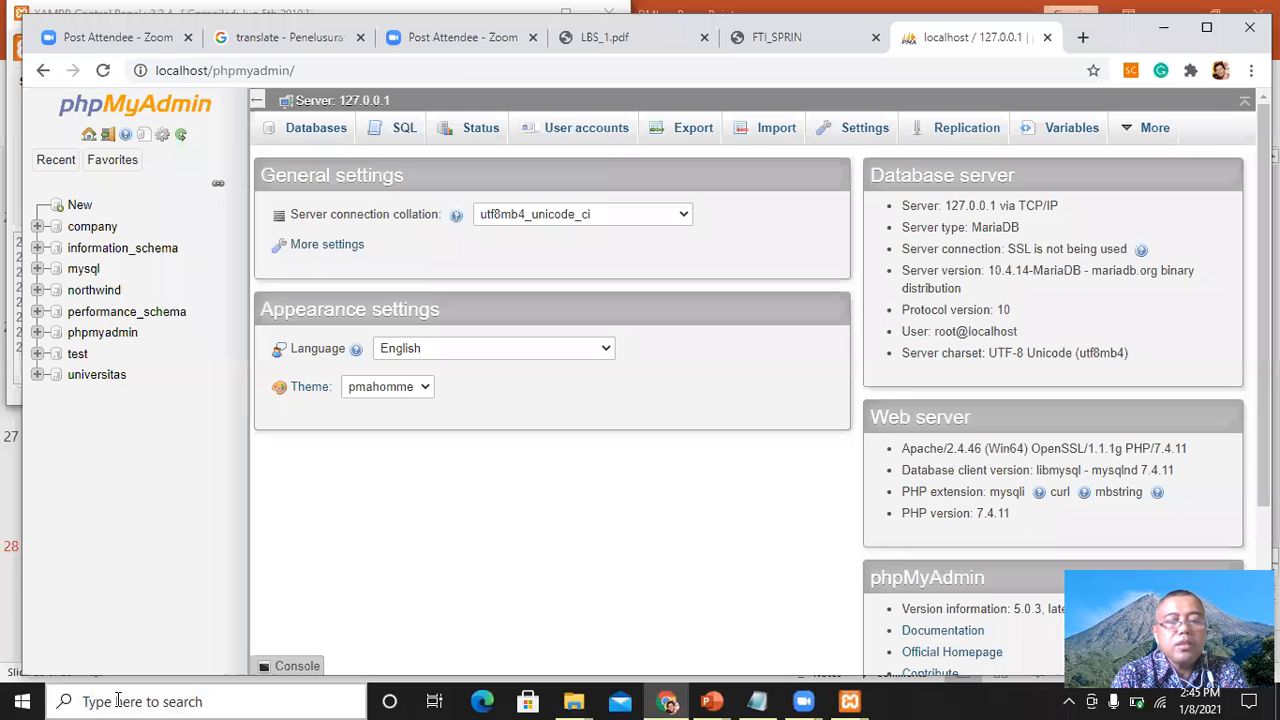
pyautogui.click(400, 130)
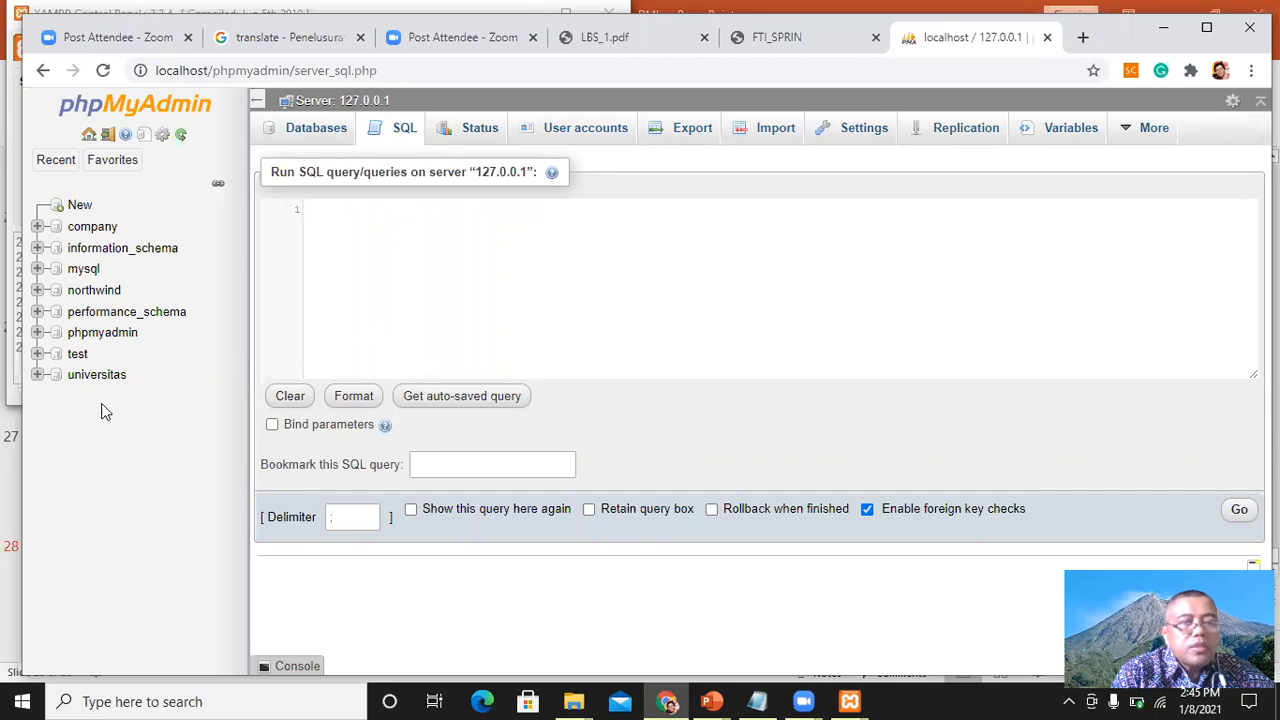
# Step: Create a new database named COBA with the utf8mb4_general_ci collation
pyautogui.click(88, 206)
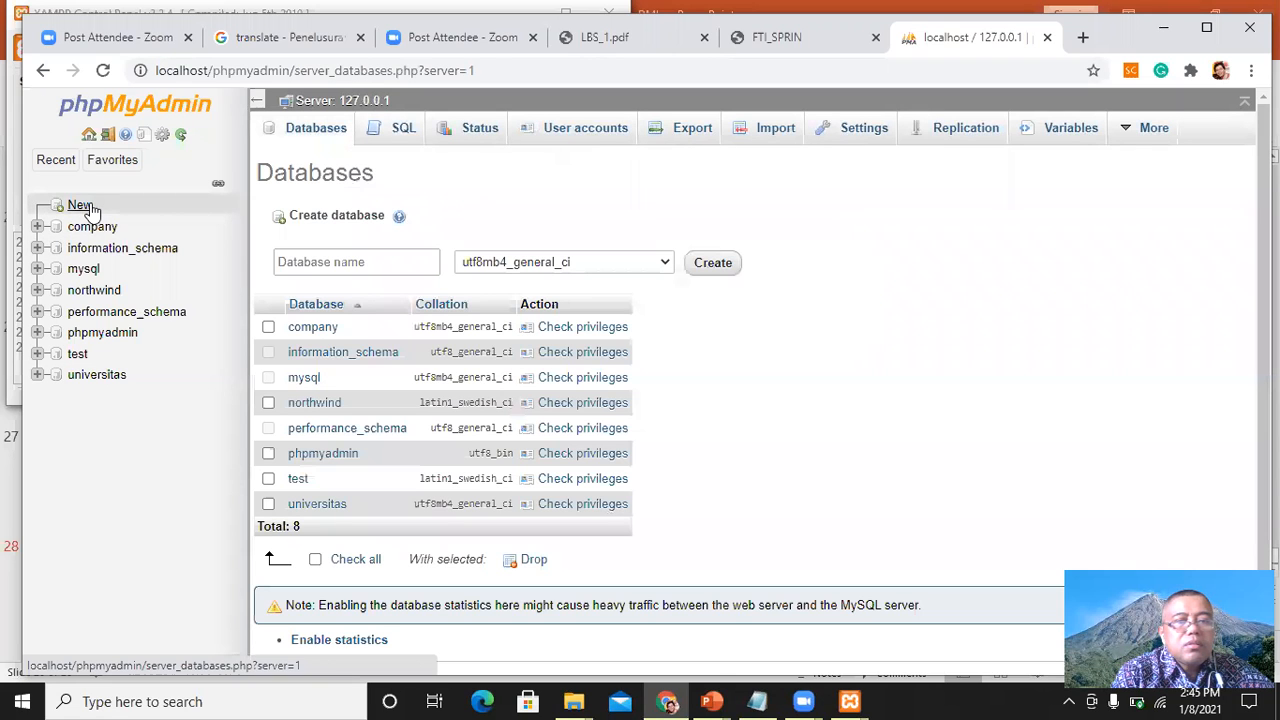
pyautogui.click(297, 260)
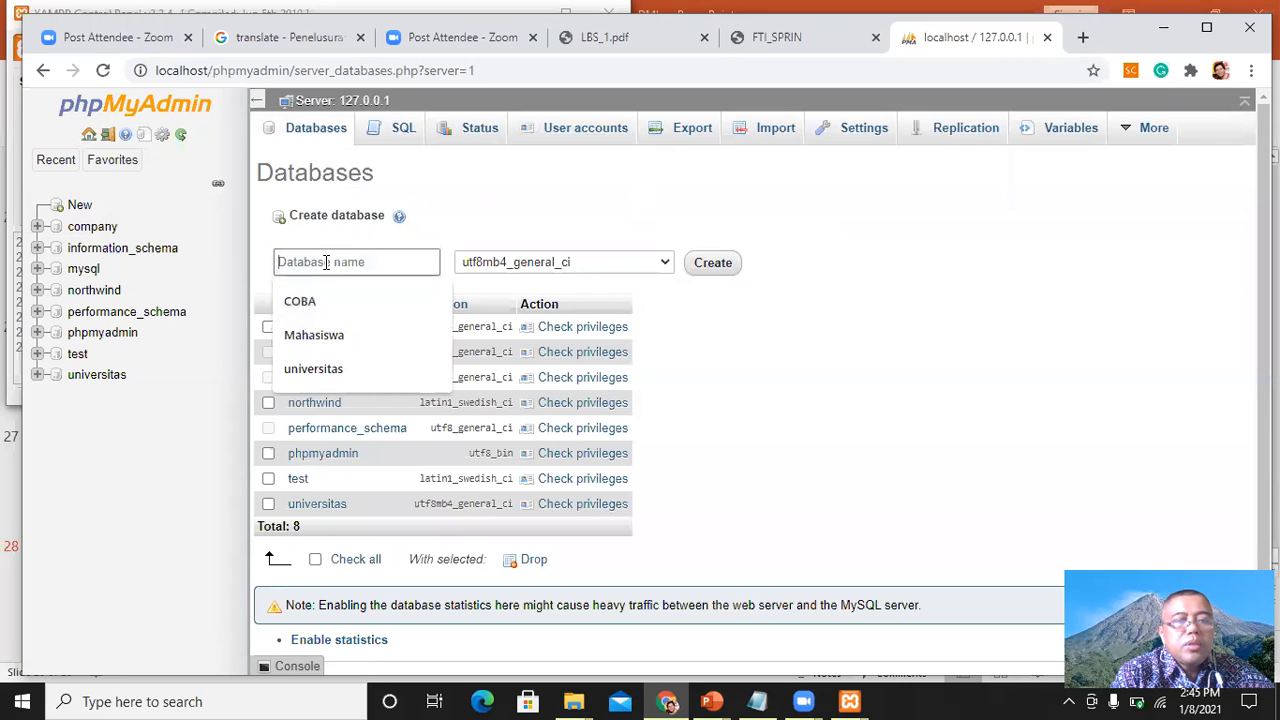
pyautogui.click(300, 303)
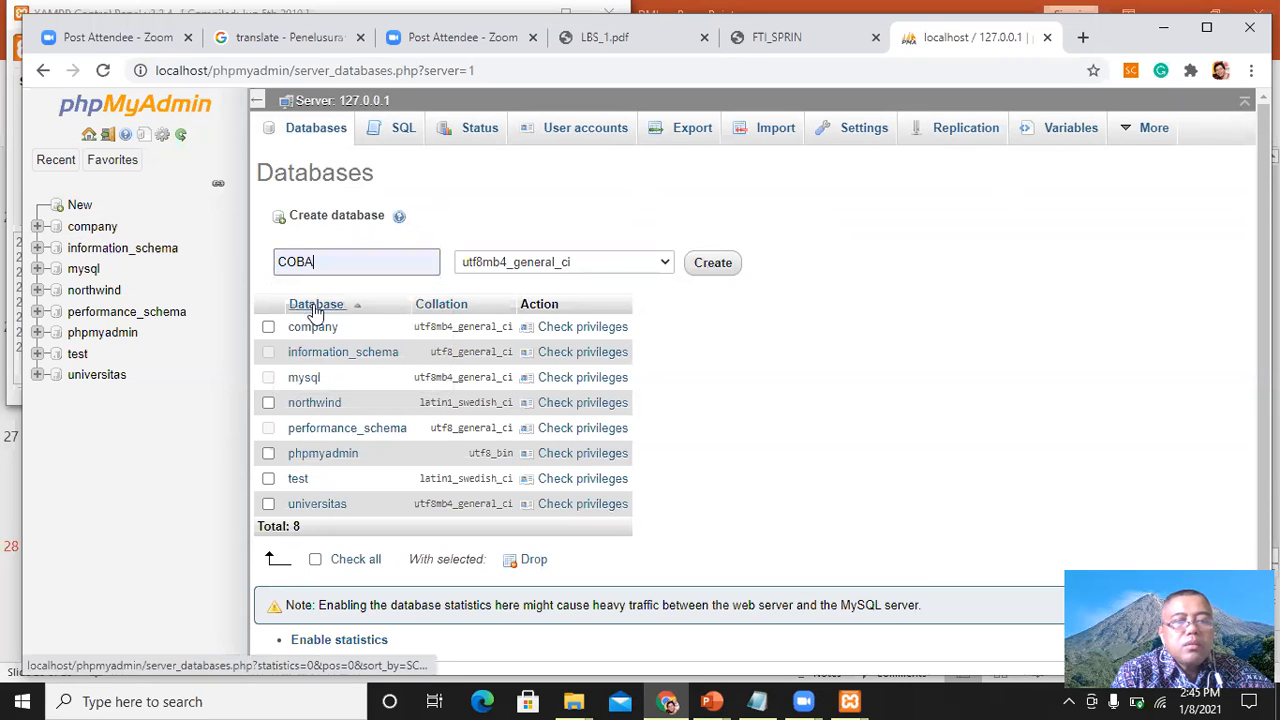
pyautogui.click(714, 266)
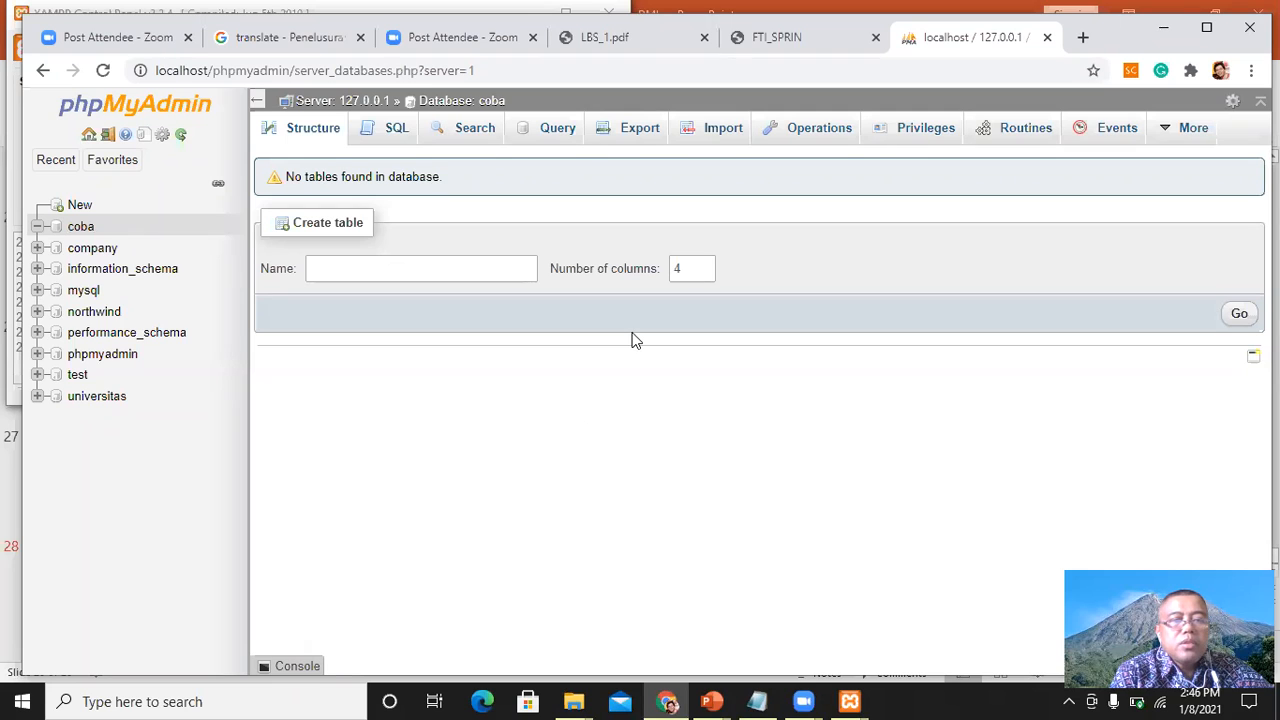
# Step: Run the SQL statement "create DATABASE coba1" from the coba database's query editor
pyautogui.click(397, 136)
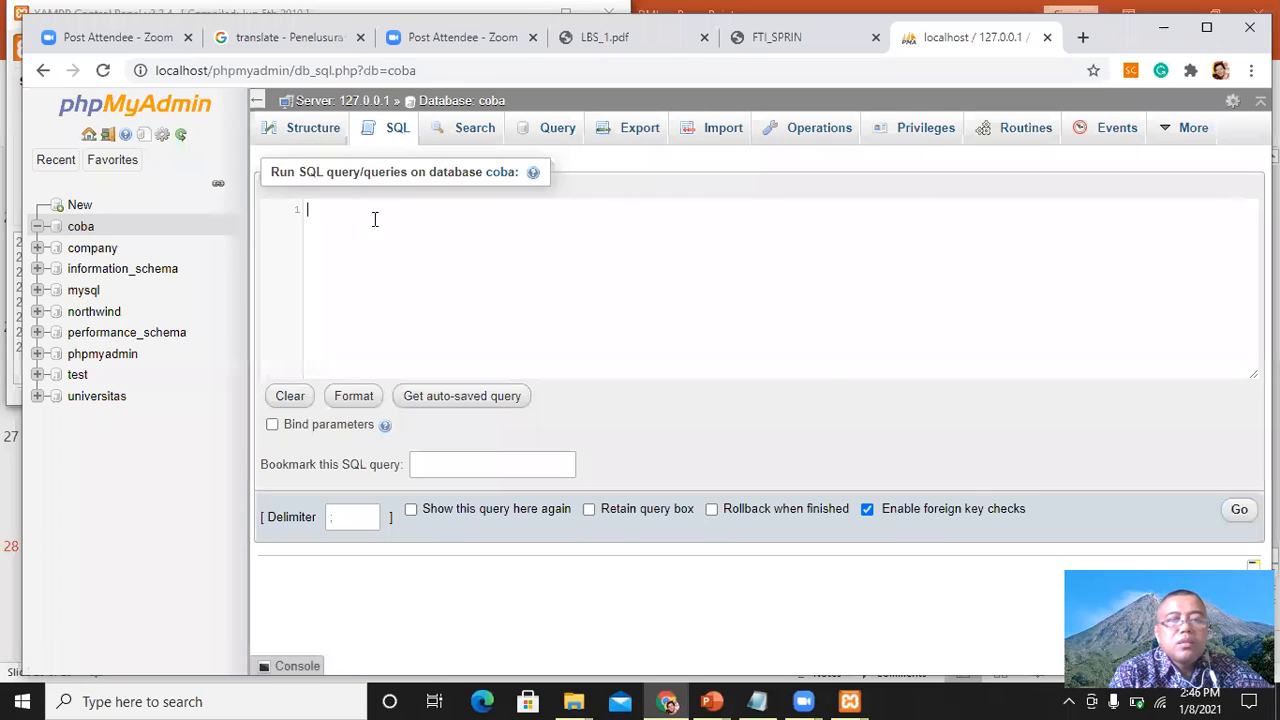
pyautogui.write('cre')
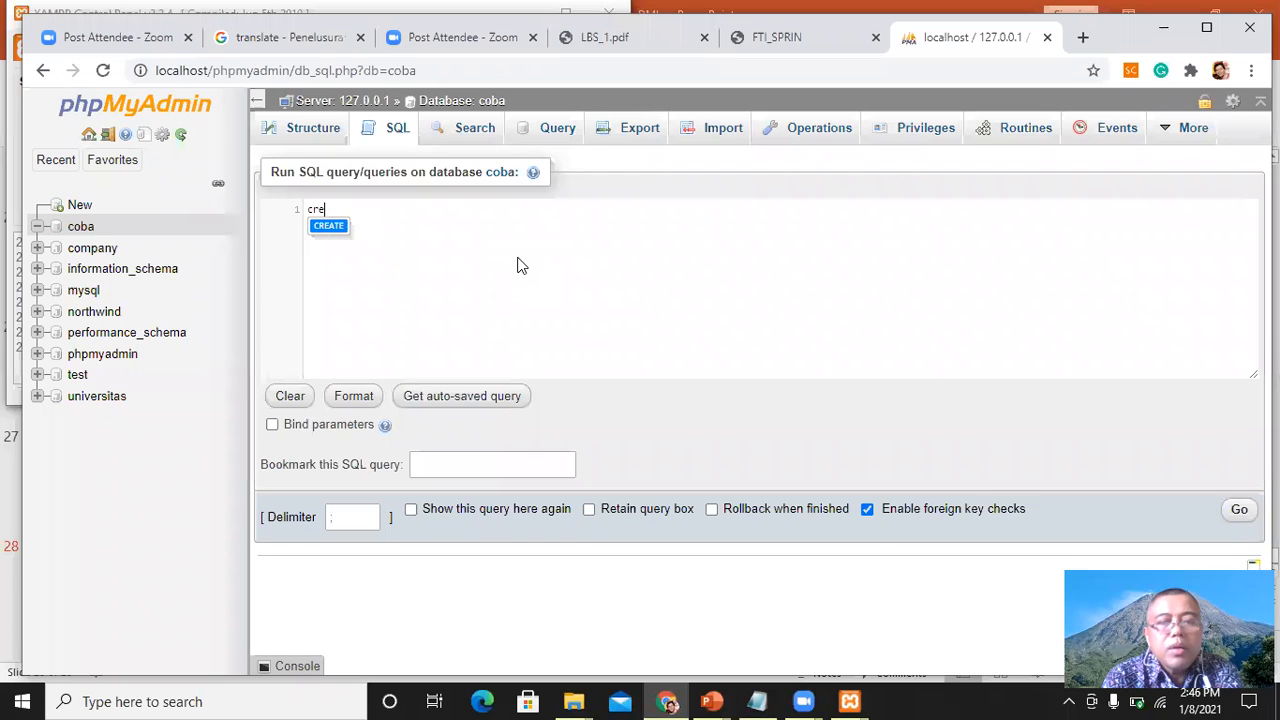
pyautogui.write('ate data')
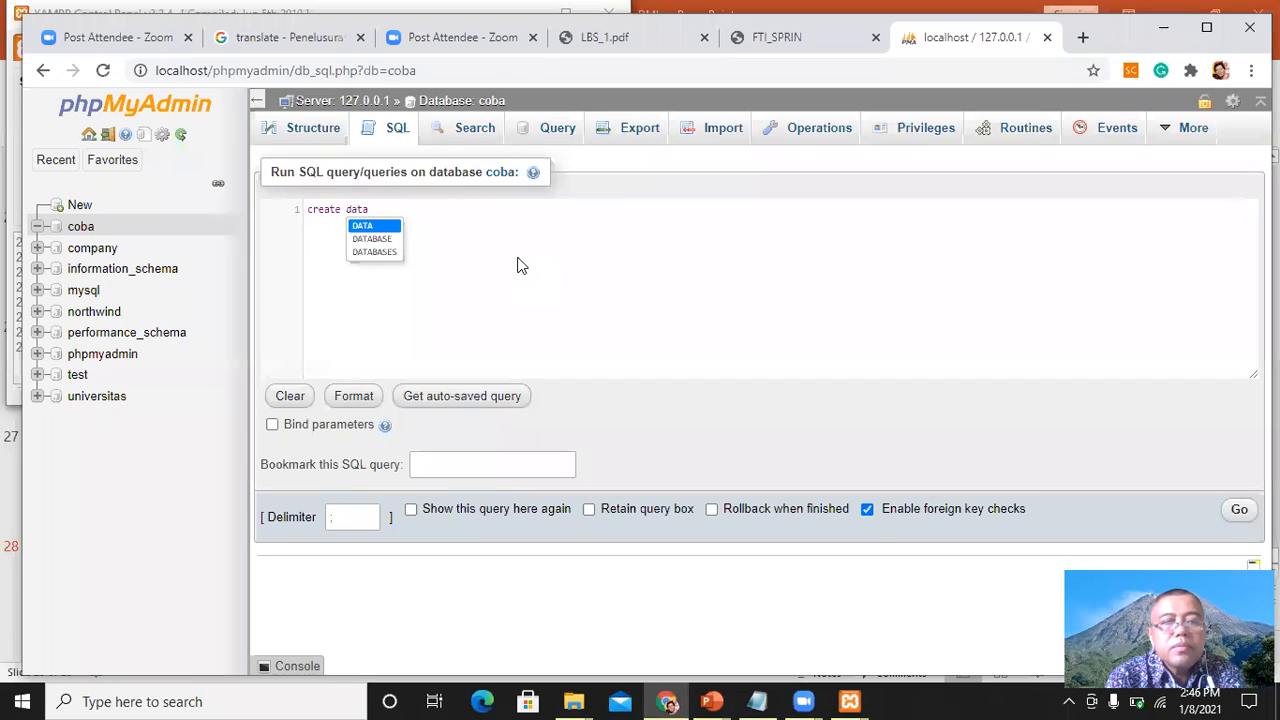
pyautogui.press('Down')
pyautogui.press('Up')
pyautogui.press('Down')
pyautogui.press('Return')
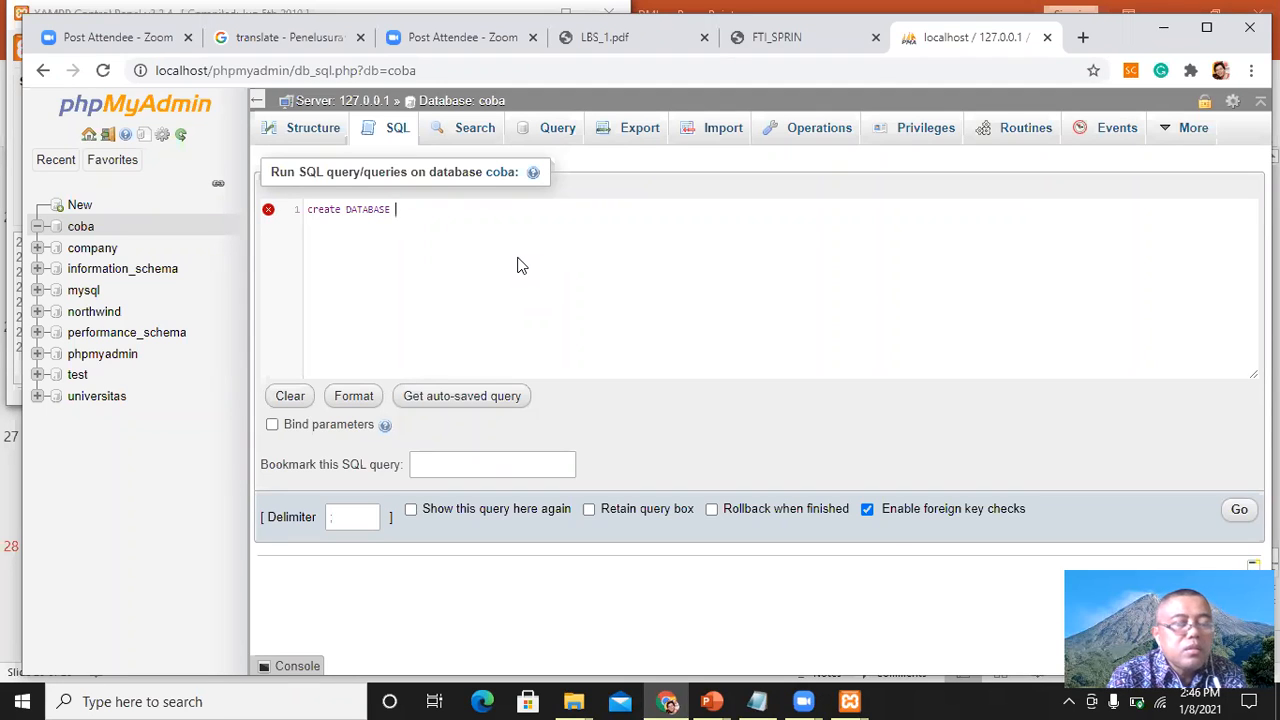
pyautogui.write('c')
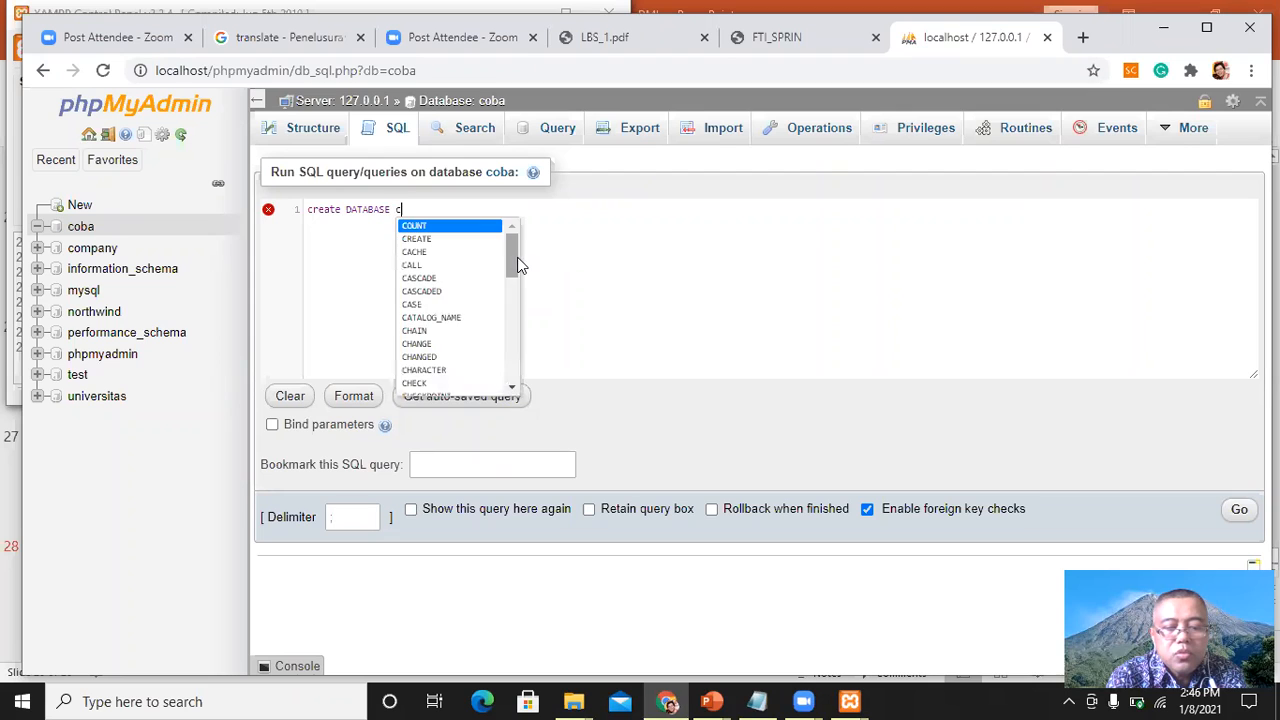
pyautogui.write('oba1')
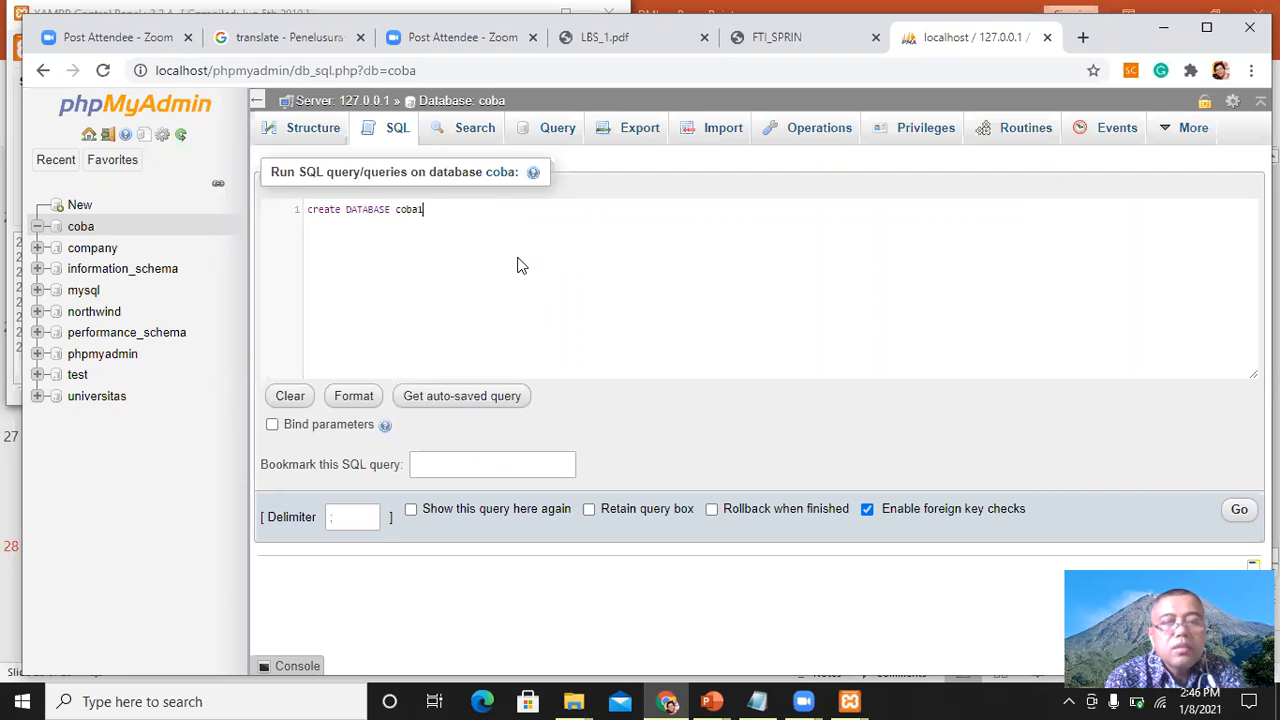
pyautogui.click(1239, 512)
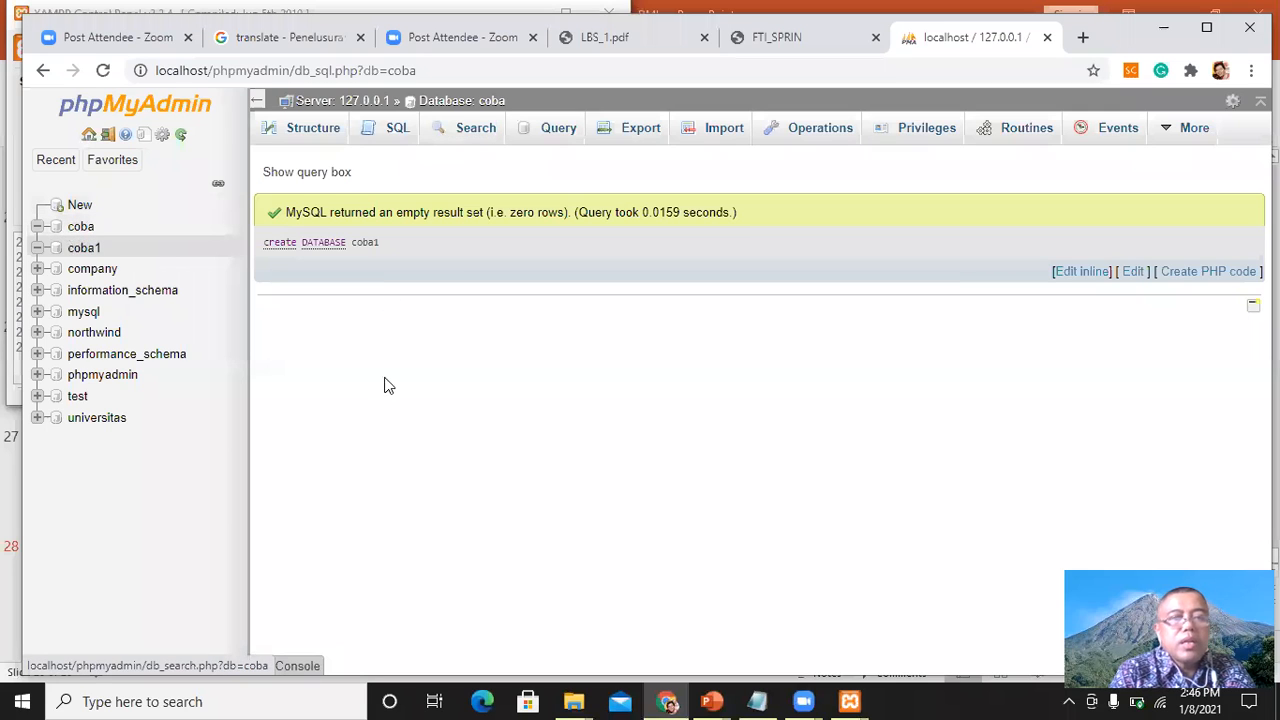
# Step: Examine the records and column structure of the mahasiswa table in the universitas database
pyautogui.click(93, 419)
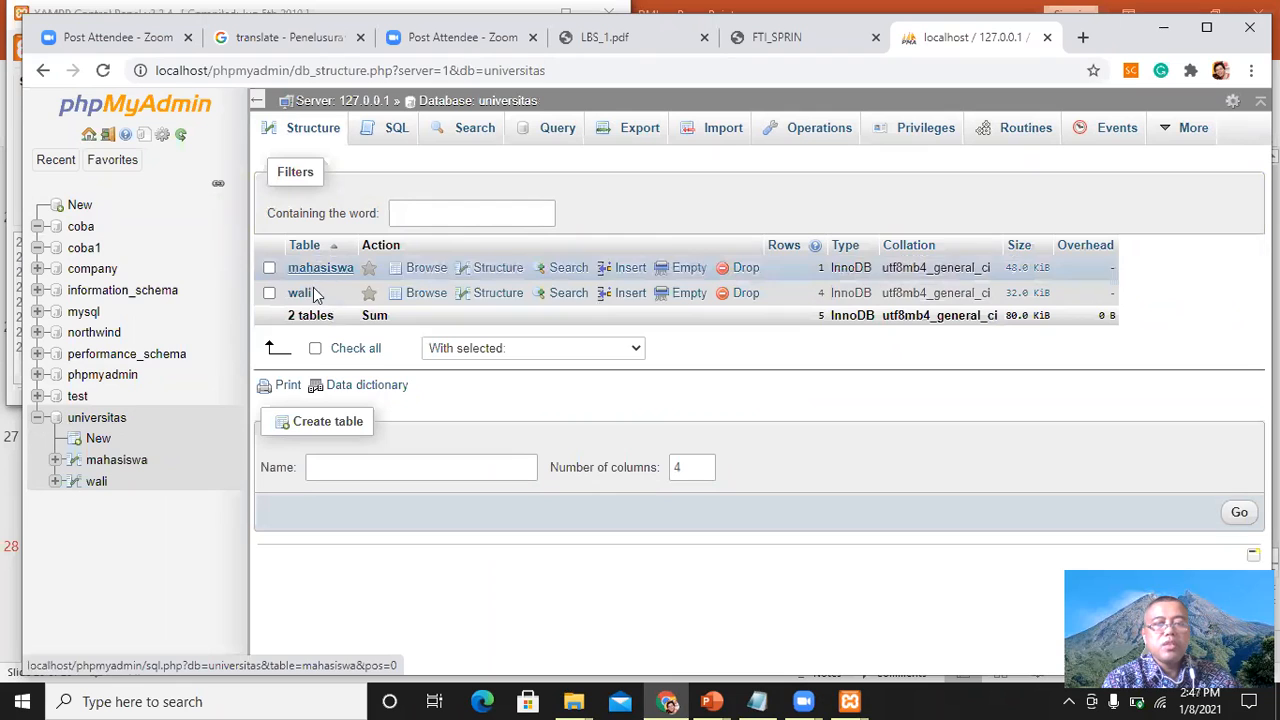
pyautogui.click(295, 141)
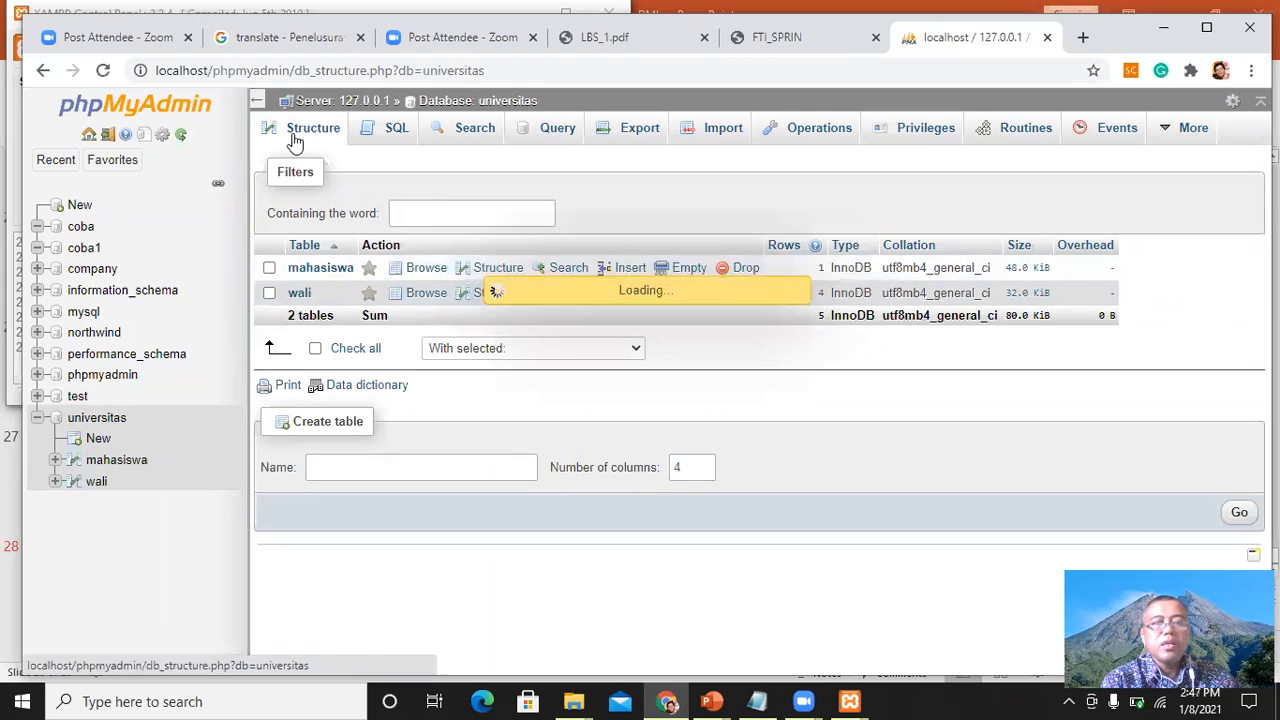
pyautogui.click(320, 268)
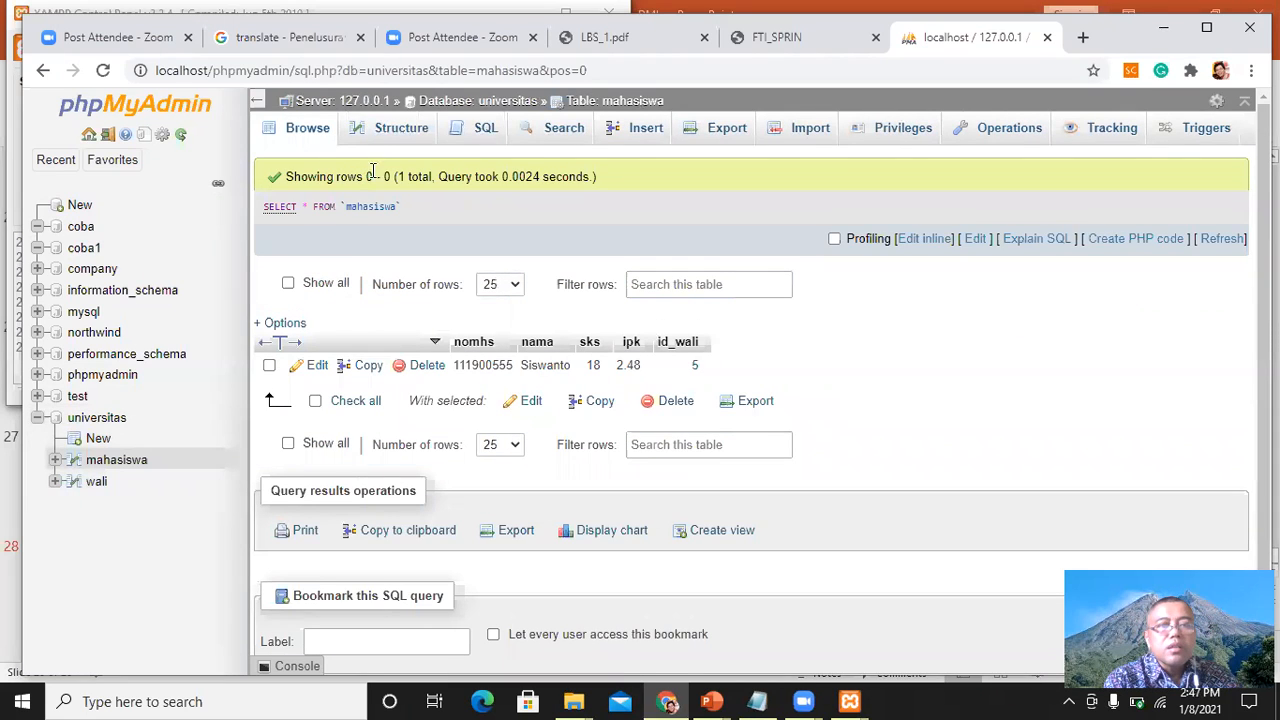
pyautogui.click(404, 133)
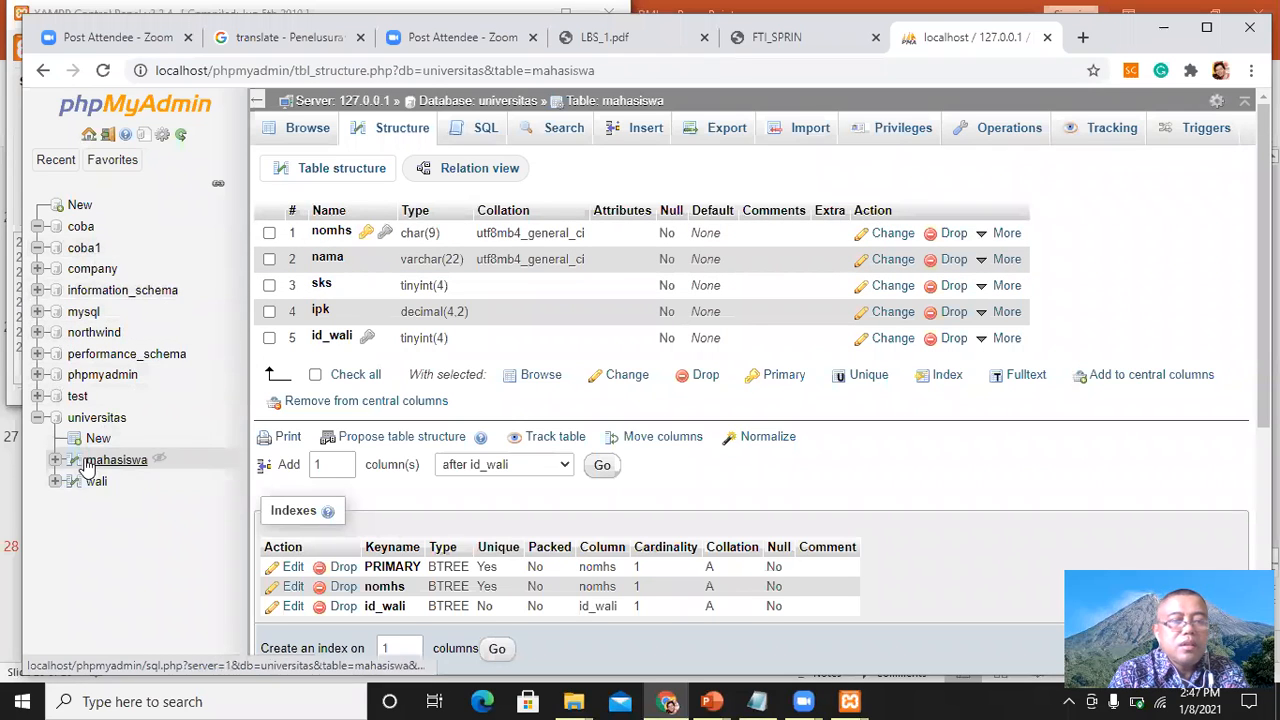
# Step: Start a new table named wali with 3 columns in the coba database
pyautogui.click(81, 229)
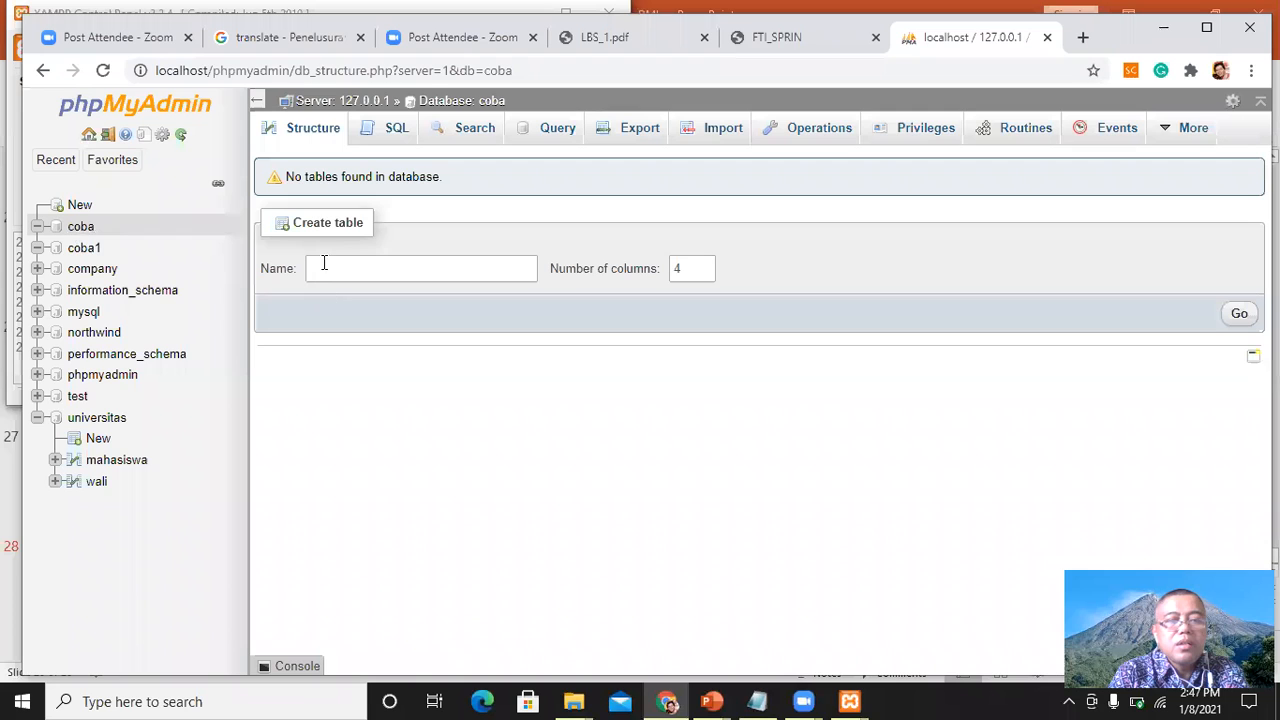
pyautogui.click(352, 276)
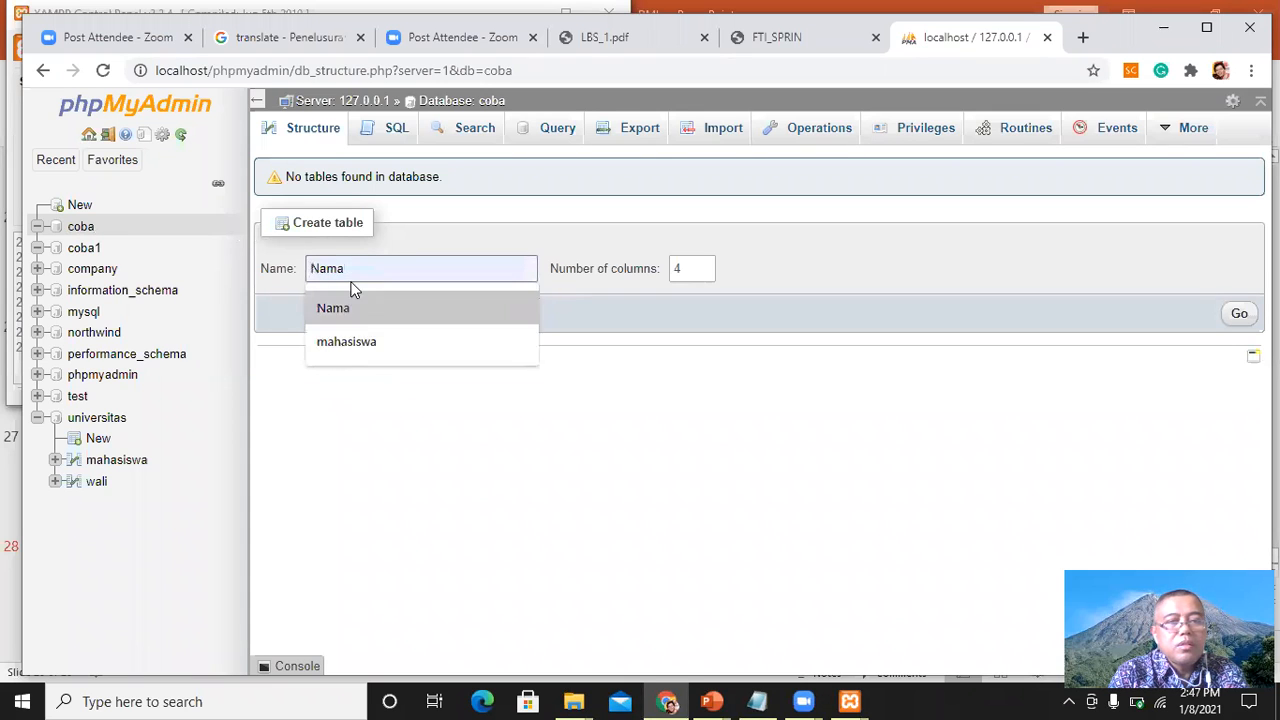
pyautogui.write('wali')
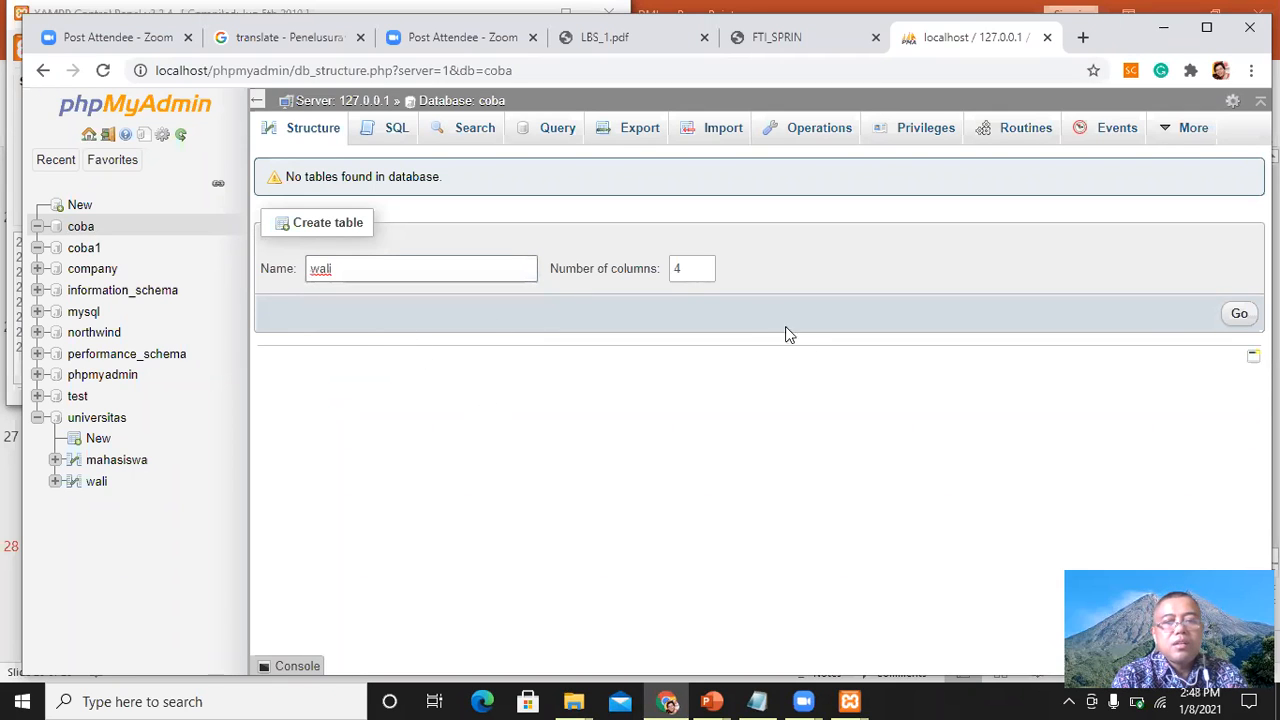
pyautogui.click(704, 274)
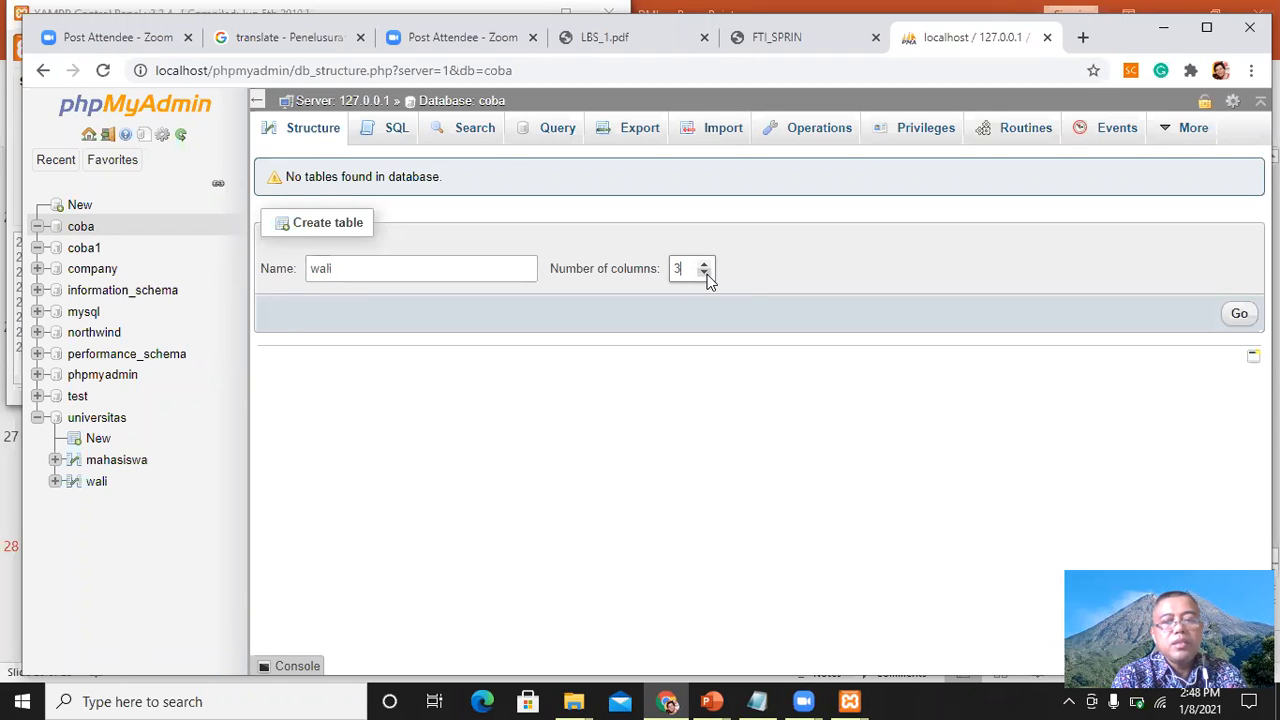
pyautogui.click(1237, 317)
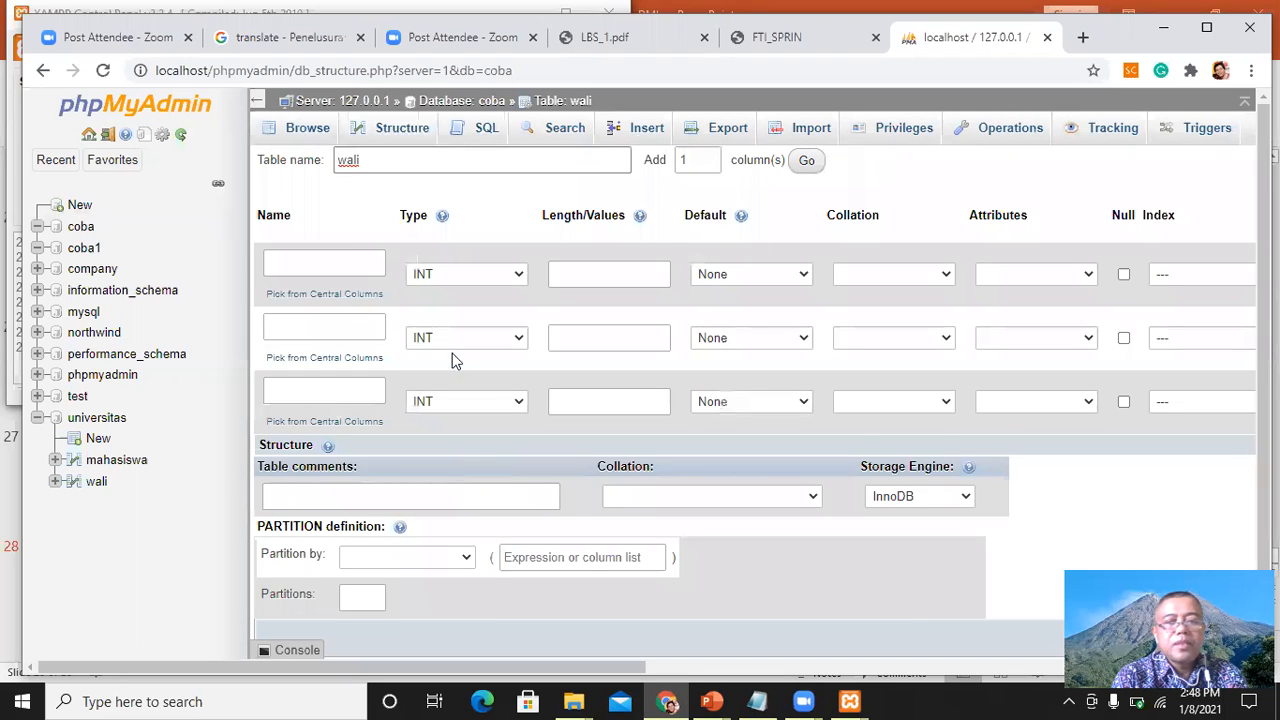
# Step: Name the first column kode_wali and define the second column as NIP with type CHAR
pyautogui.click(281, 263)
pyautogui.write('kode_wali')
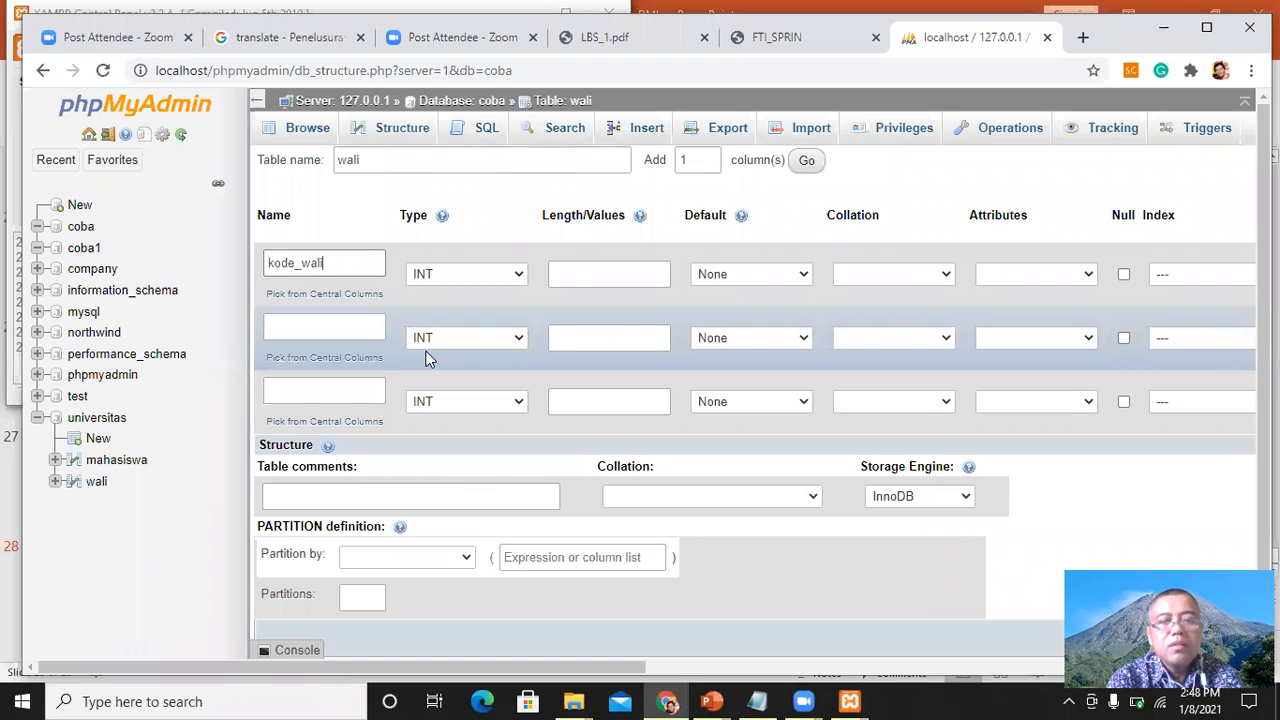
pyautogui.click(344, 328)
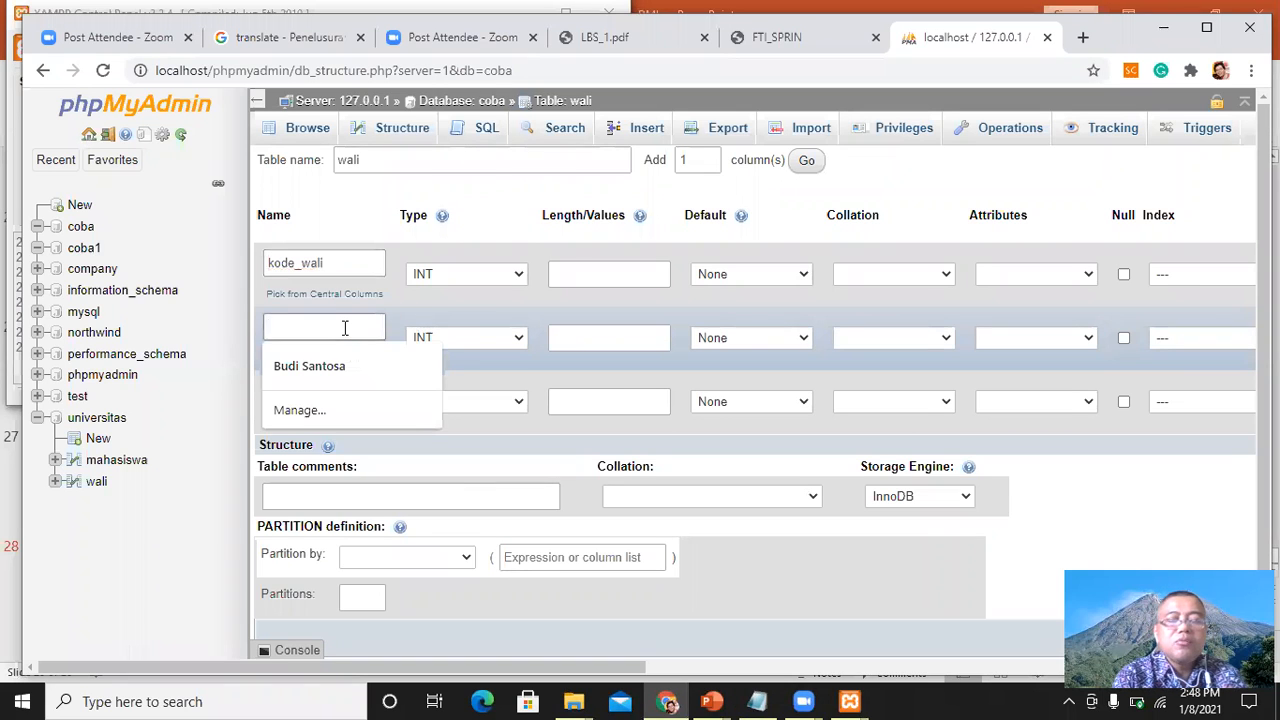
pyautogui.click(344, 328)
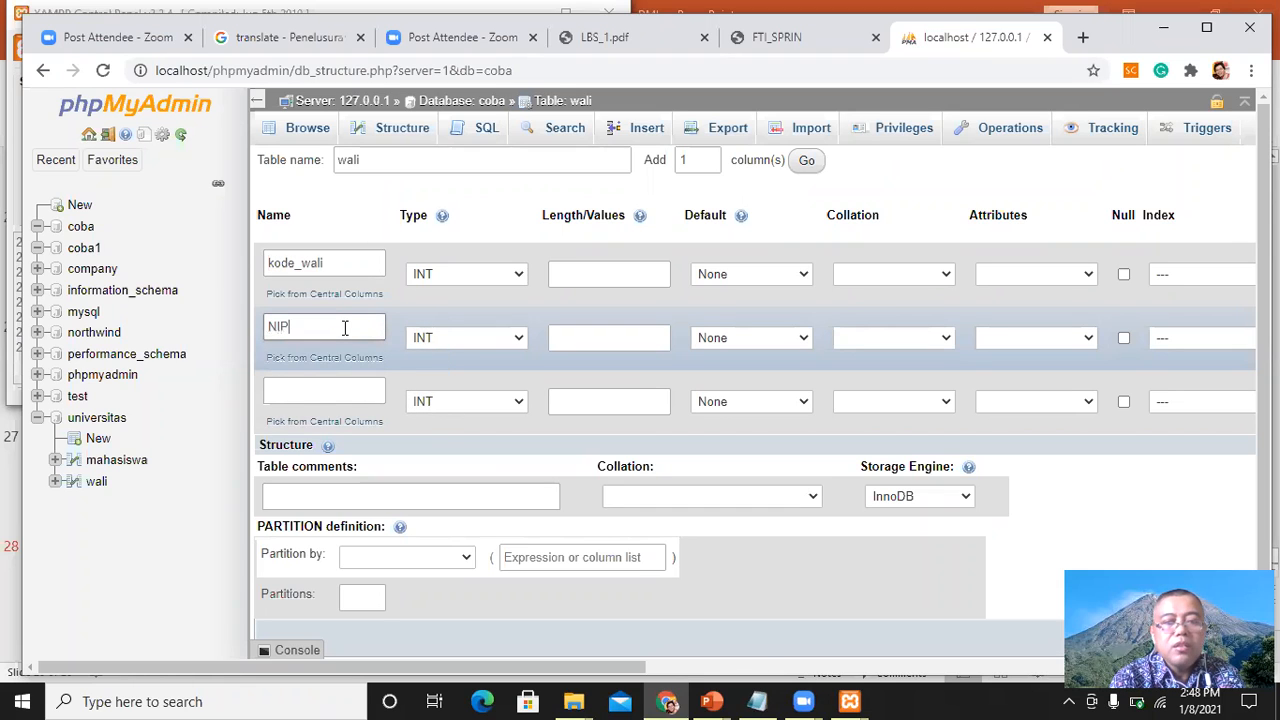
pyautogui.click(512, 337)
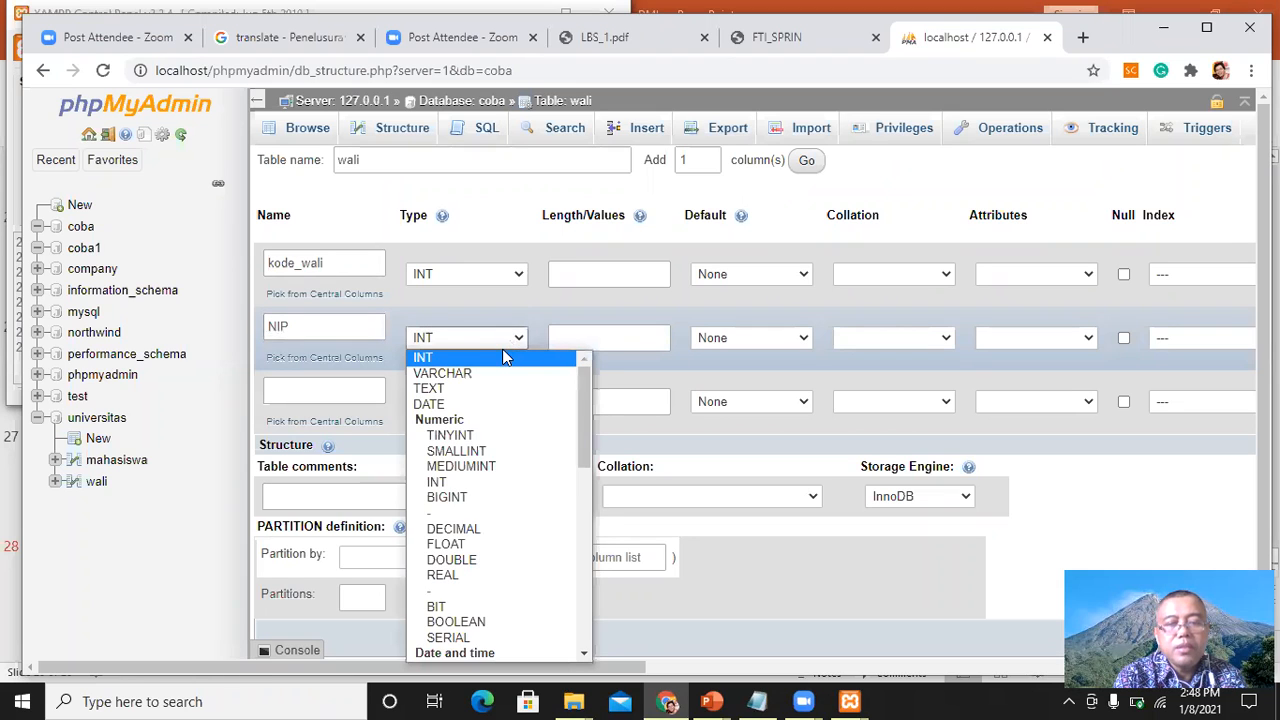
pyautogui.press('c')
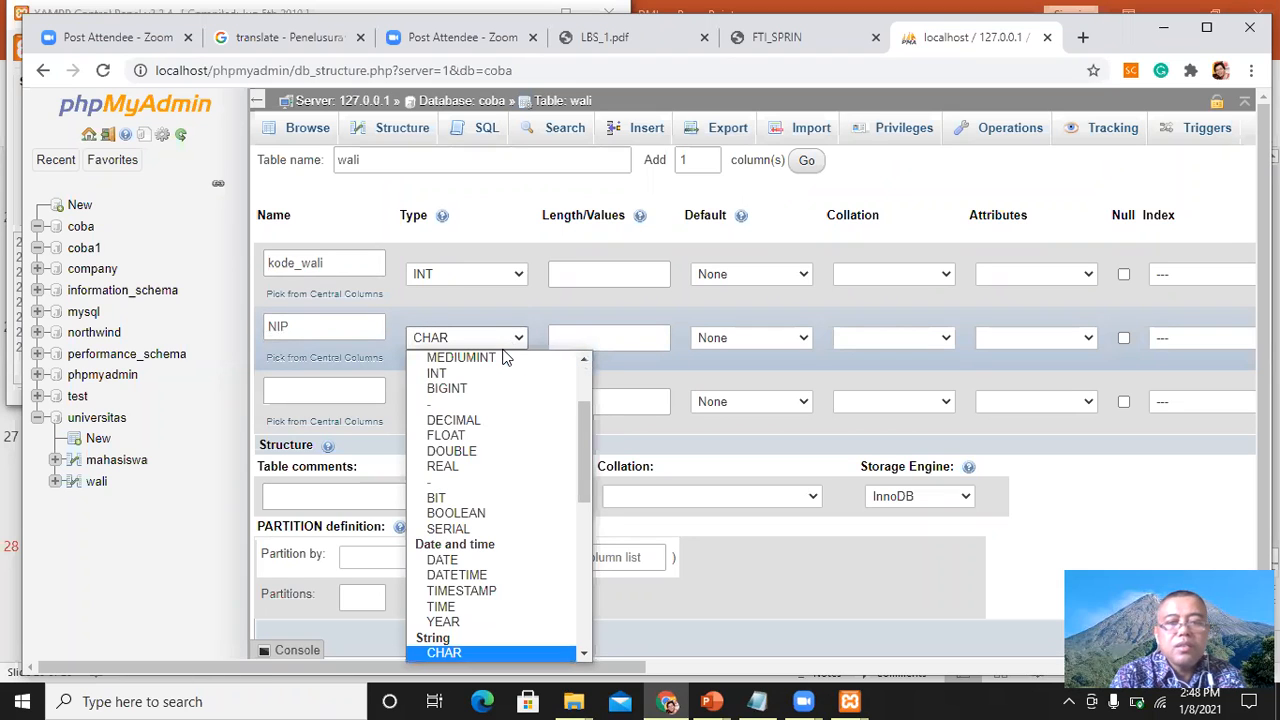
pyautogui.click(461, 339)
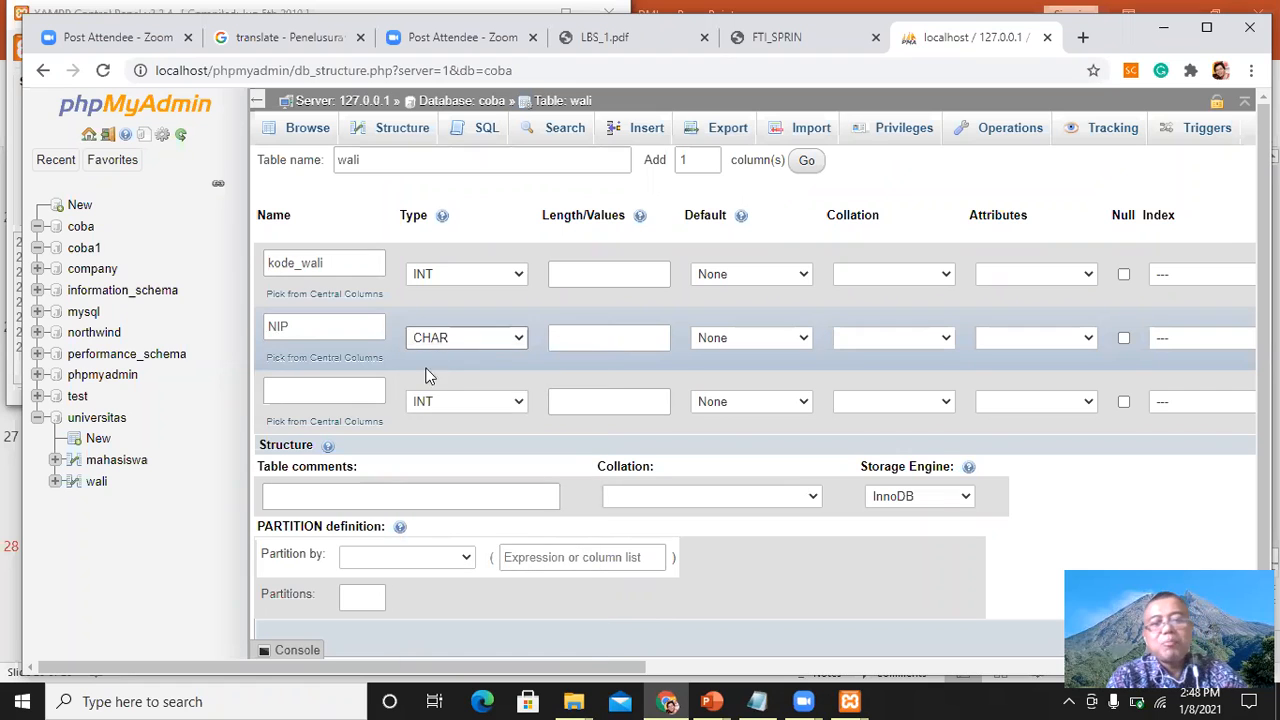
# Step: Define the third column as Nama with type VARCHAR and length 40, and set the NIP column's length to 12
pyautogui.click(338, 392)
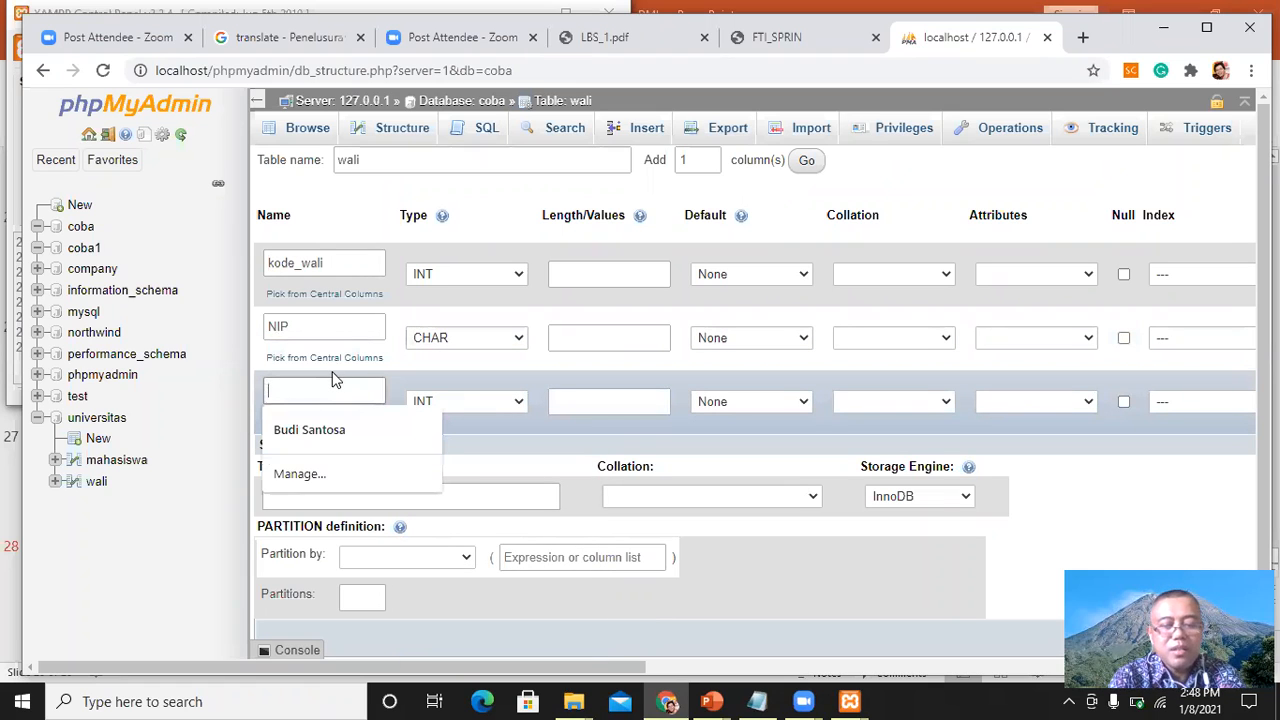
pyautogui.write('N')
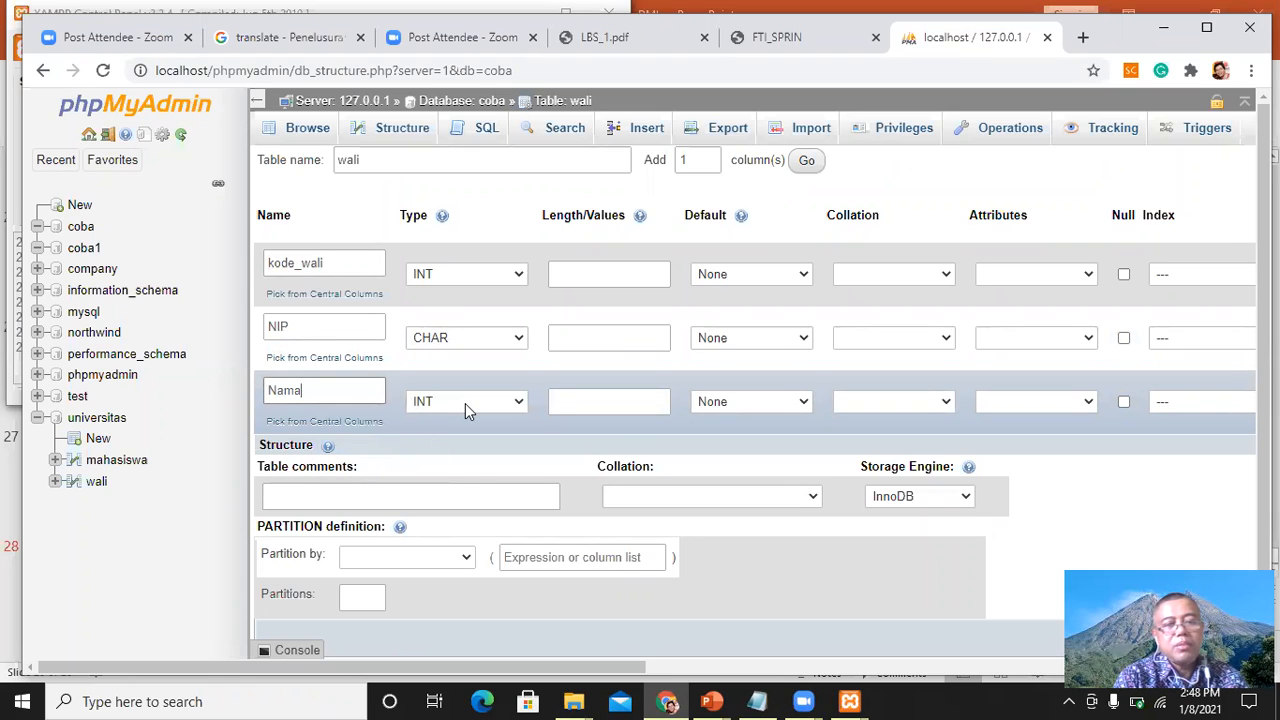
pyautogui.write('ama')
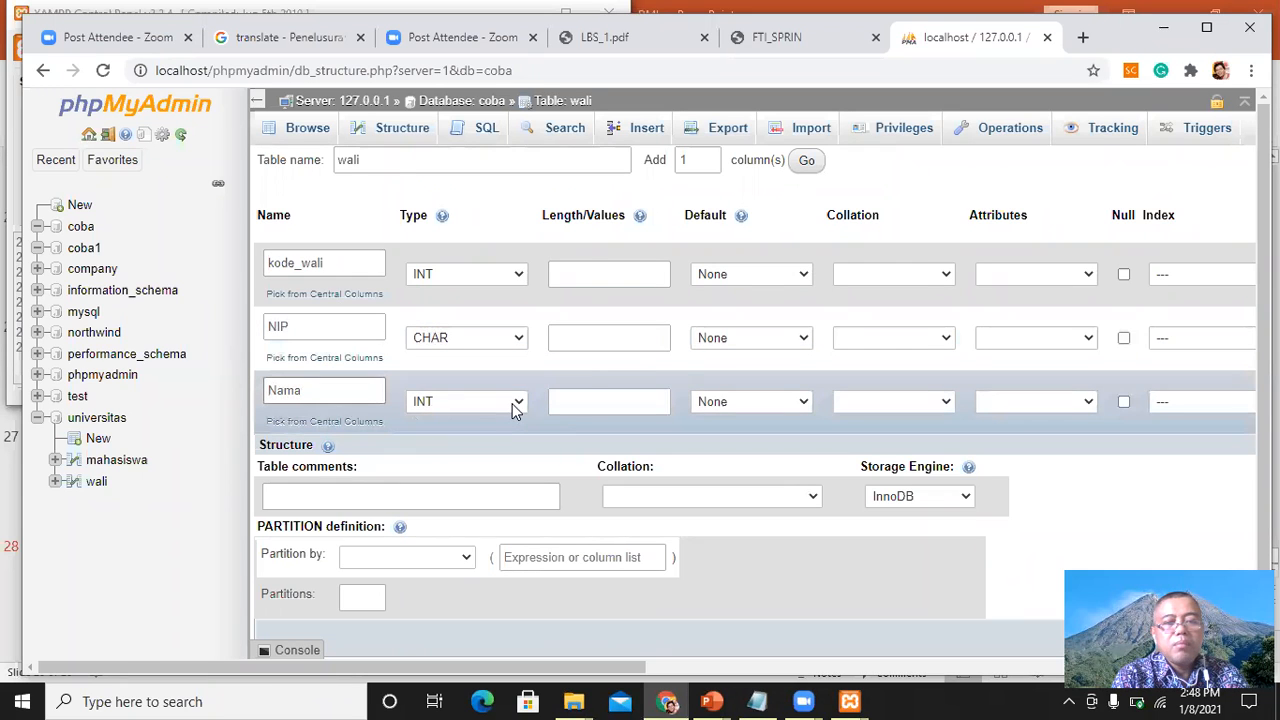
pyautogui.click(512, 403)
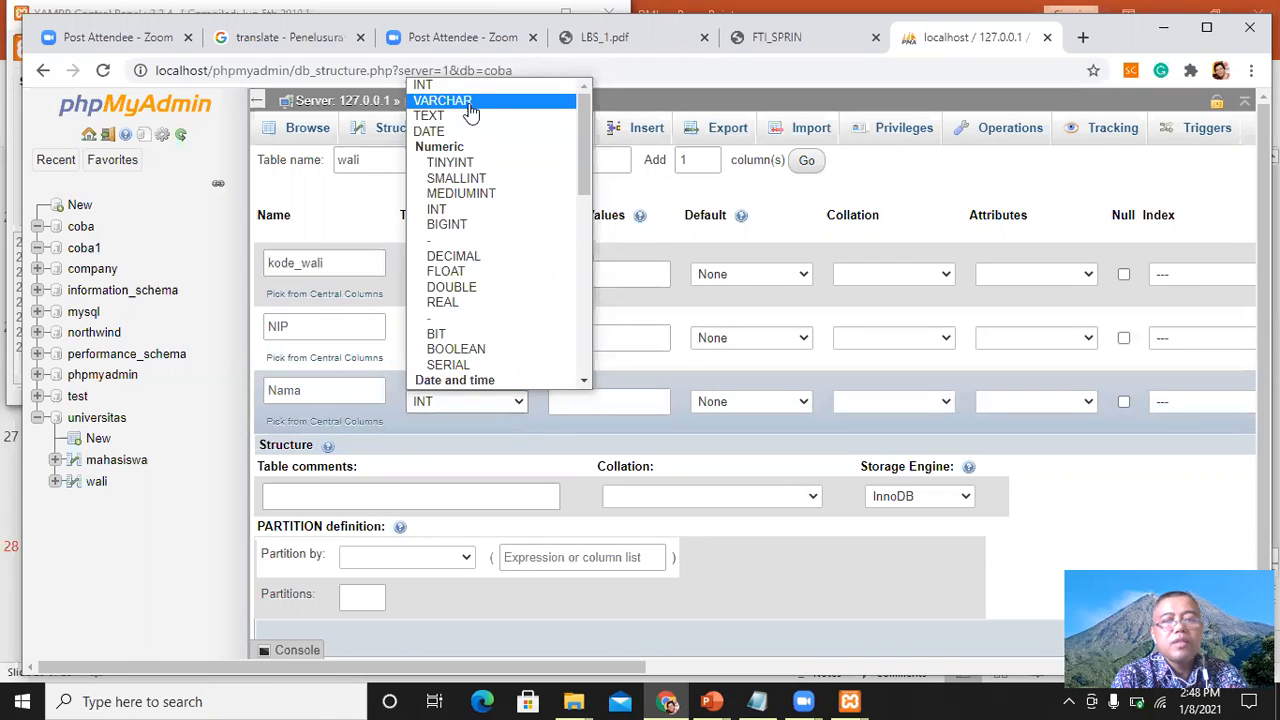
pyautogui.click(470, 103)
pyautogui.click(634, 411)
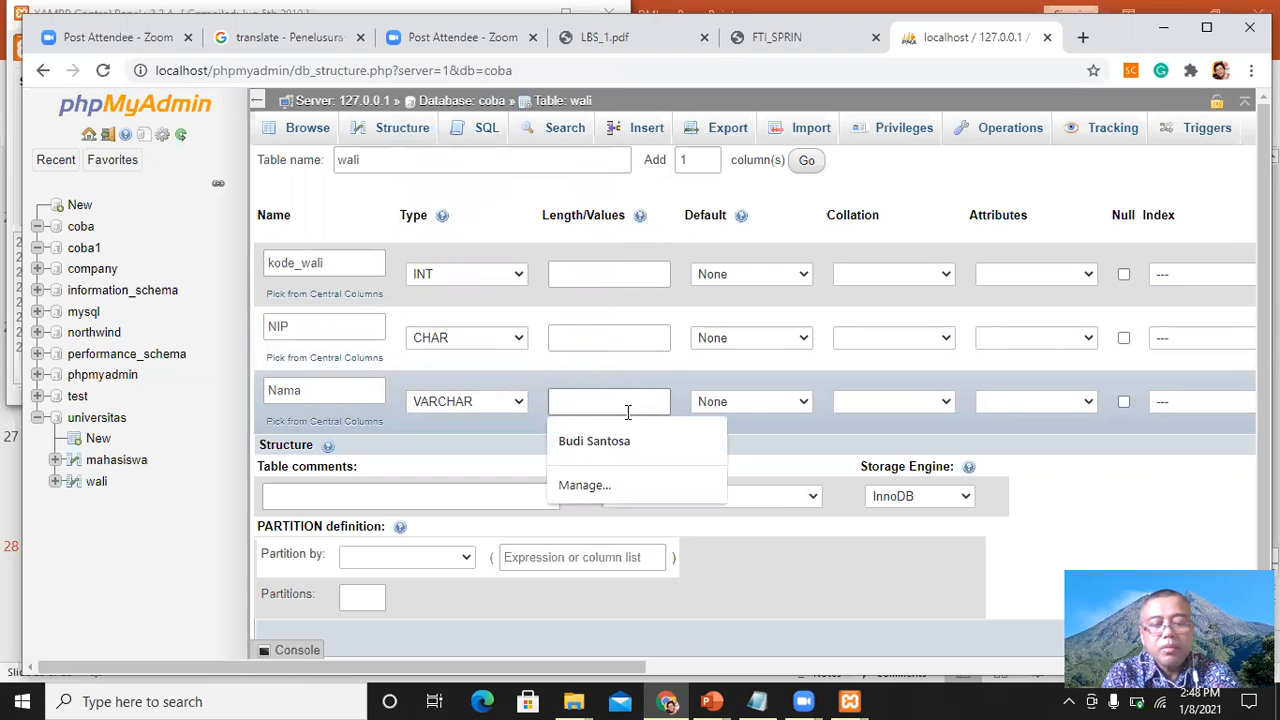
pyautogui.write('40')
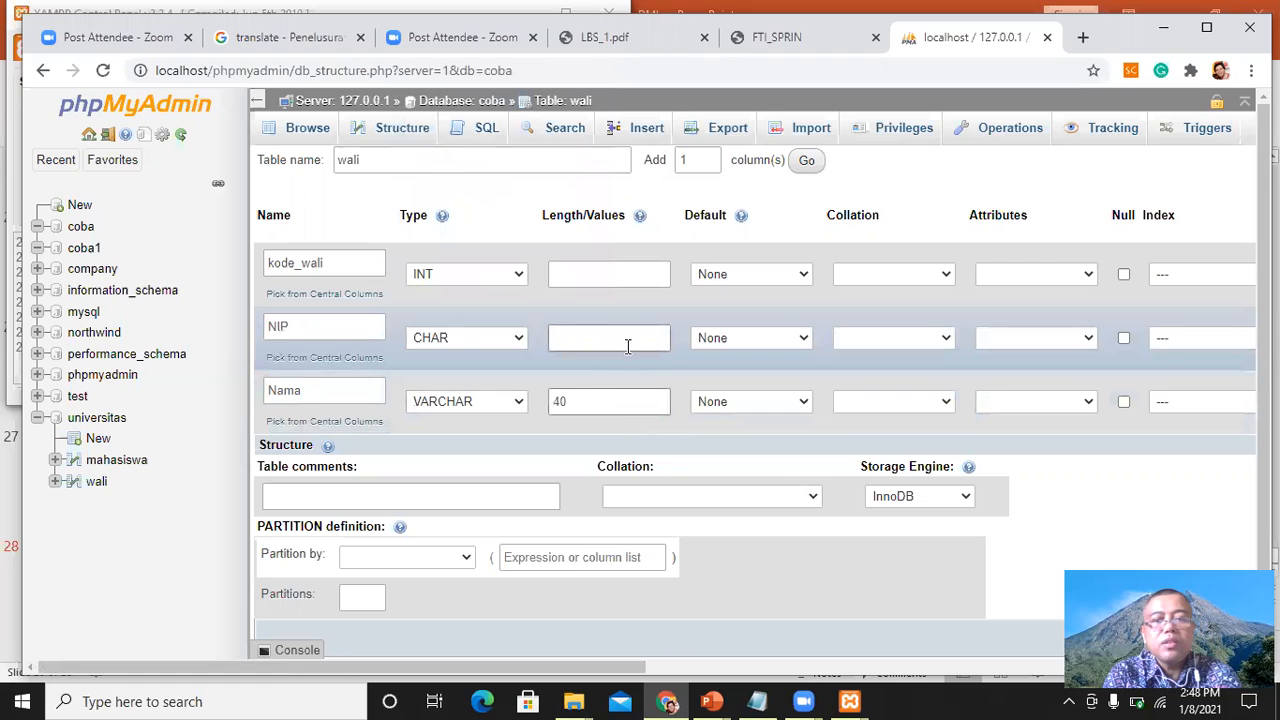
pyautogui.click(628, 341)
pyautogui.write('12')
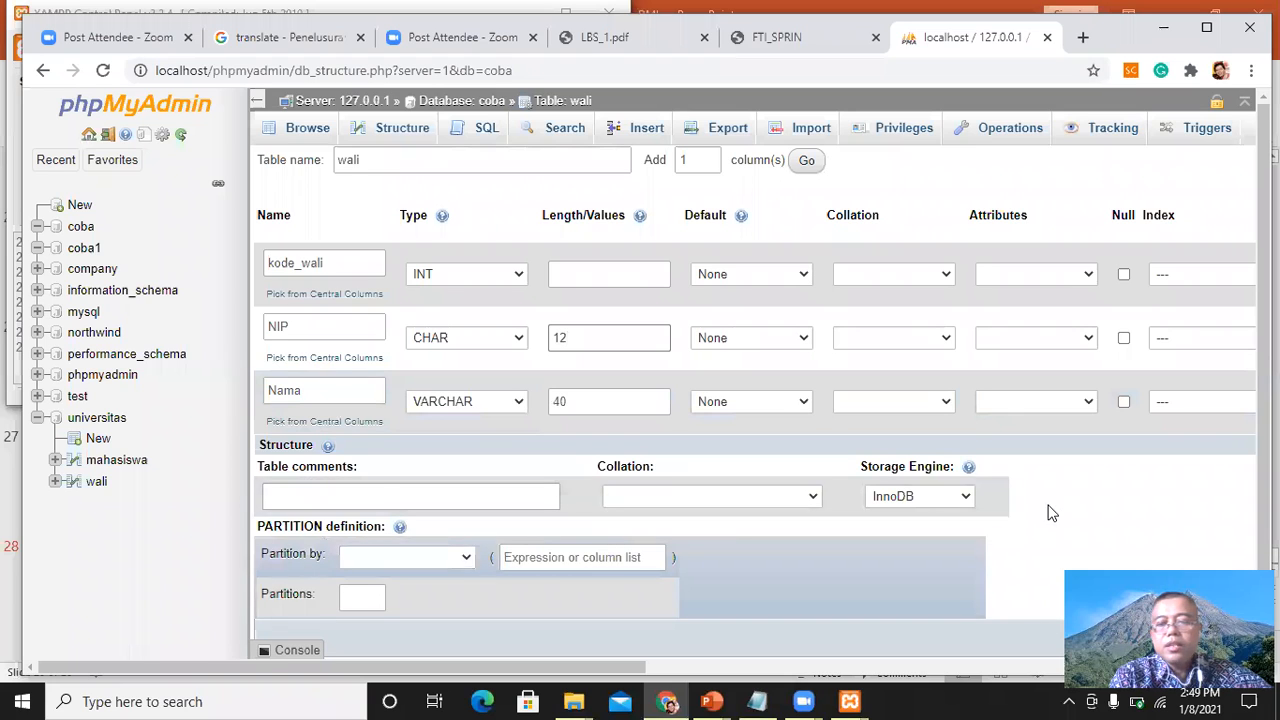
# Step: Add a fourth column named fungsional with type VARCHAR and length 25, and save the wali table
pyautogui.scroll(-1, 1078, 510)
pyautogui.click(1092, 540)
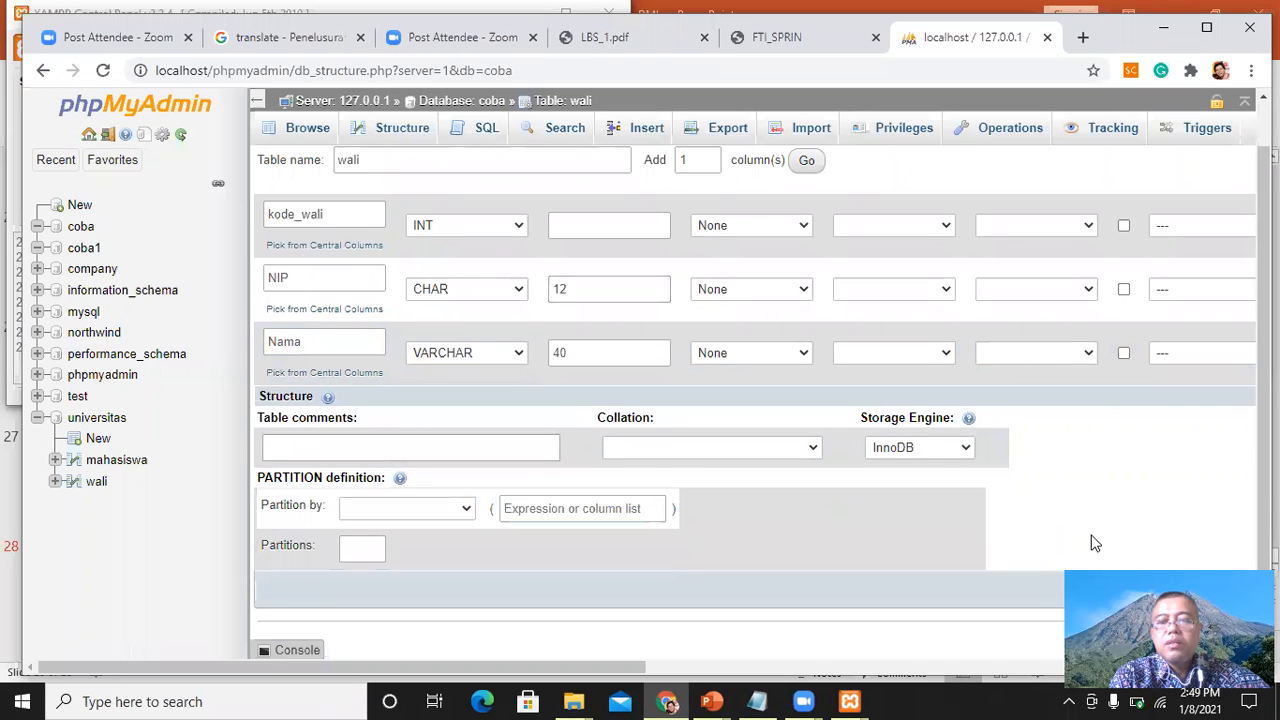
pyautogui.click(809, 162)
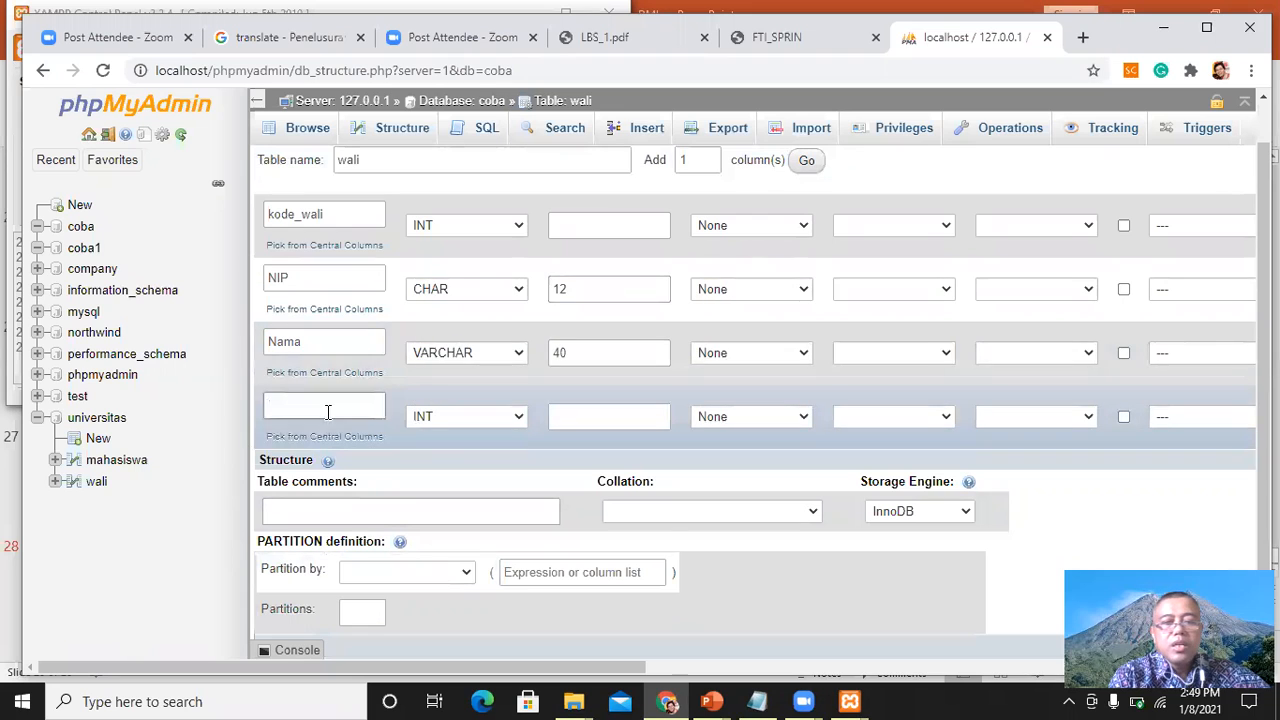
pyautogui.click(331, 413)
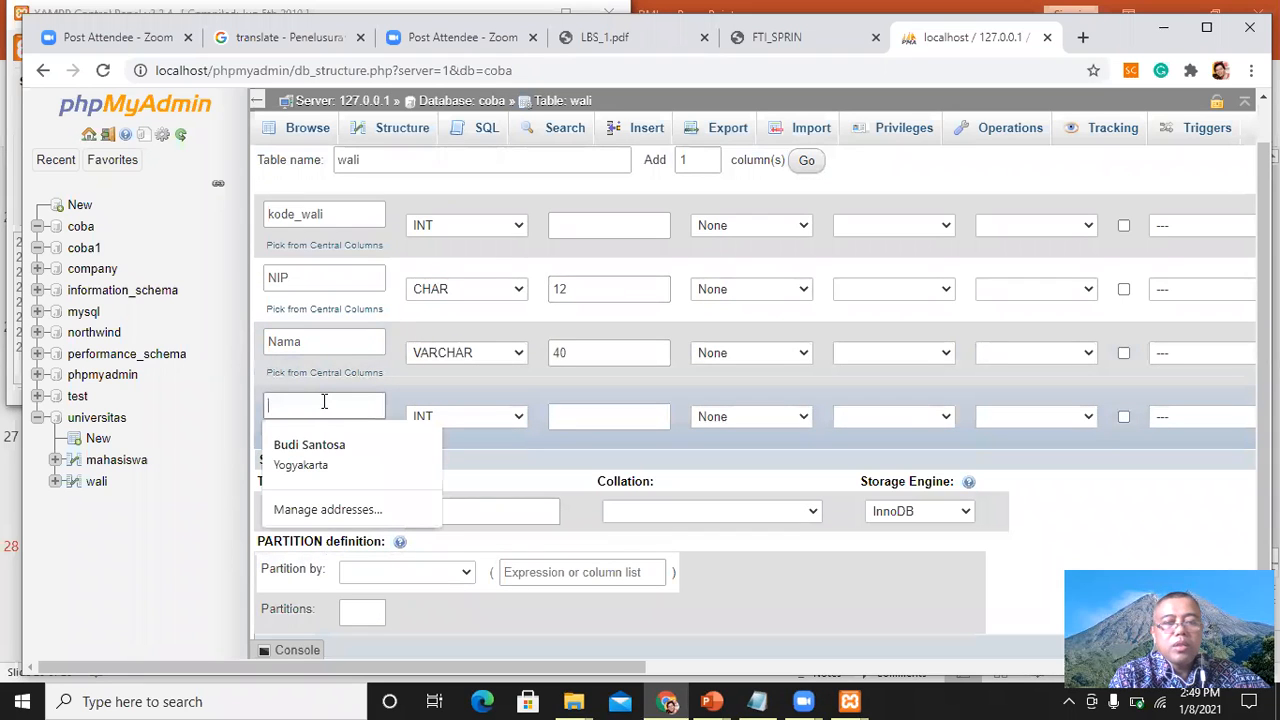
pyautogui.write('fun')
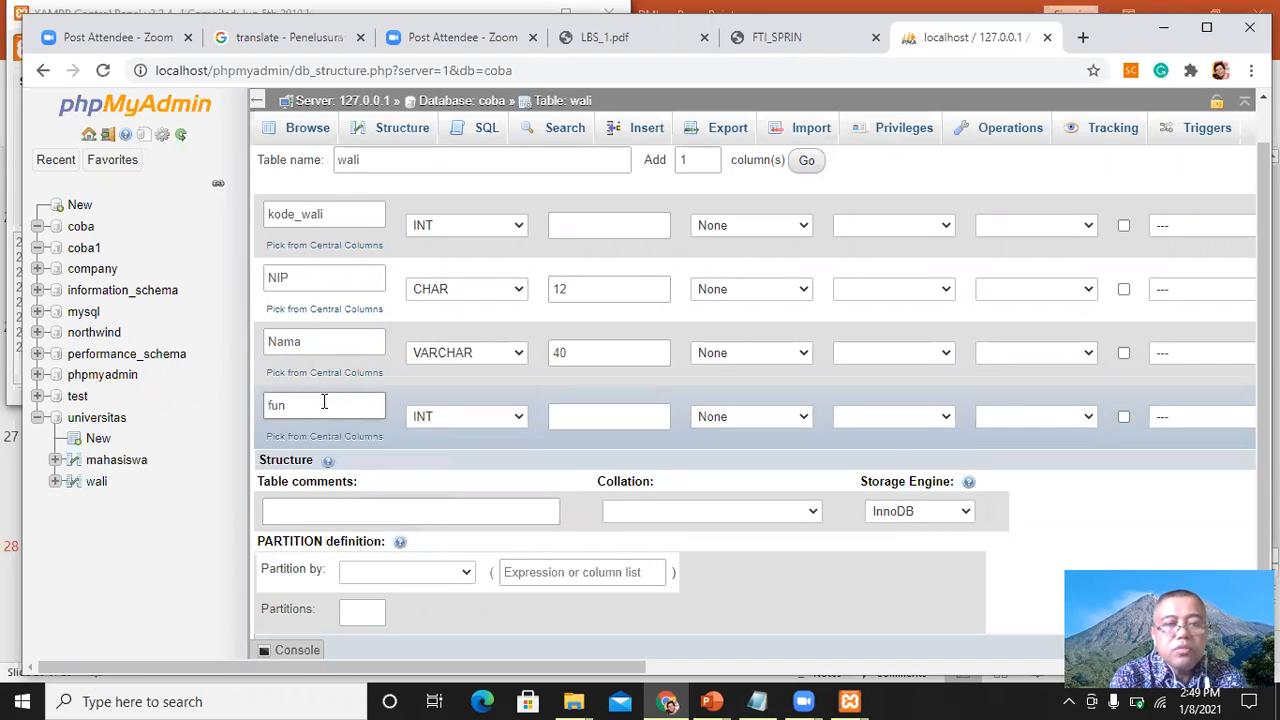
pyautogui.write('tgsional')
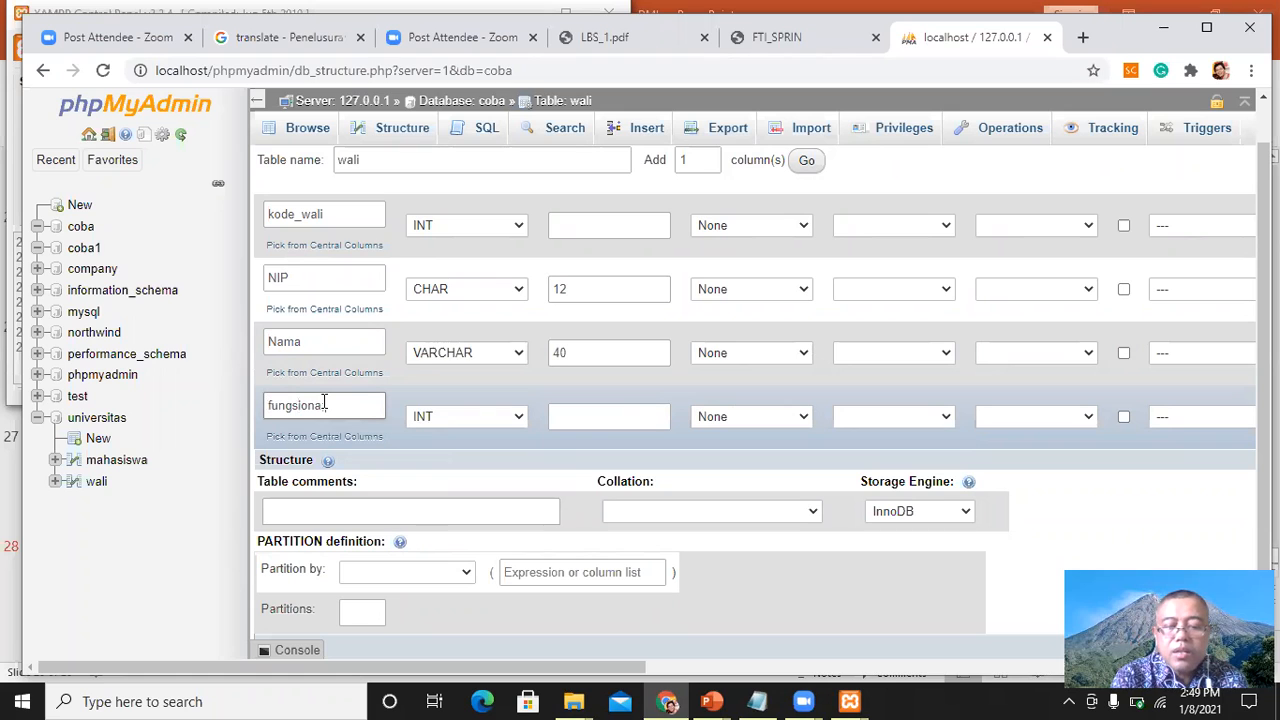
pyautogui.click(514, 417)
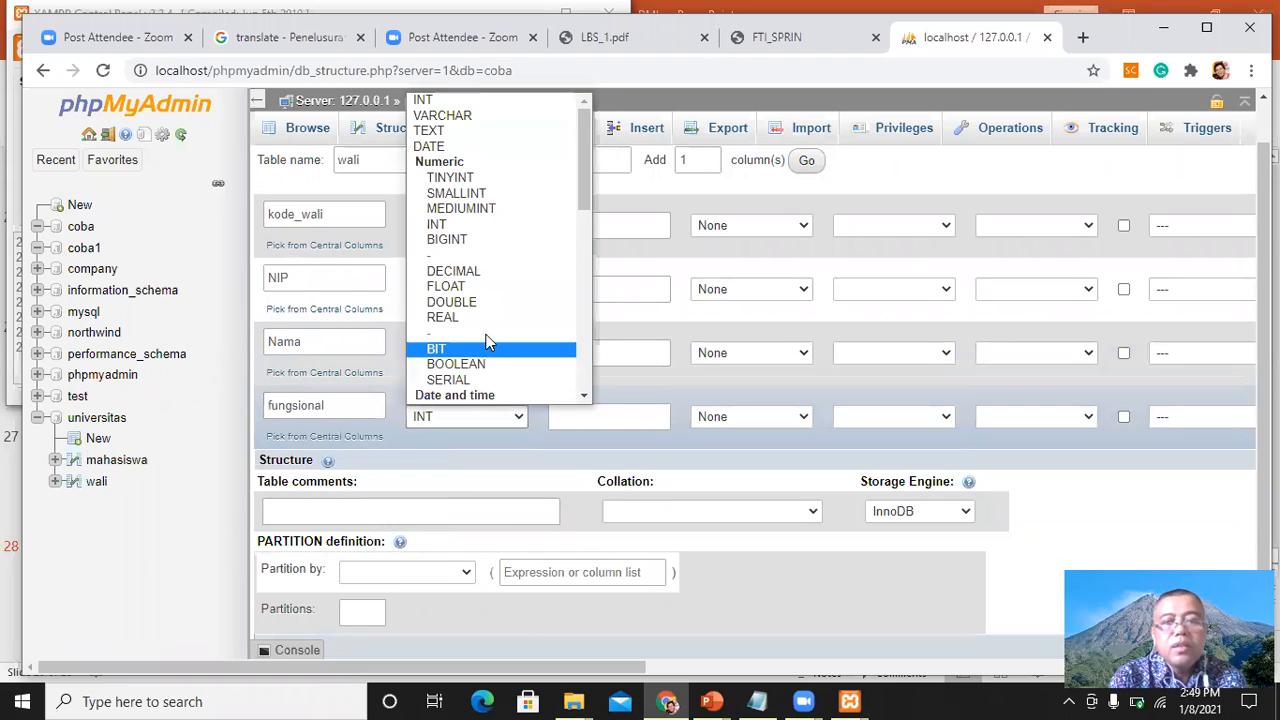
pyautogui.click(472, 118)
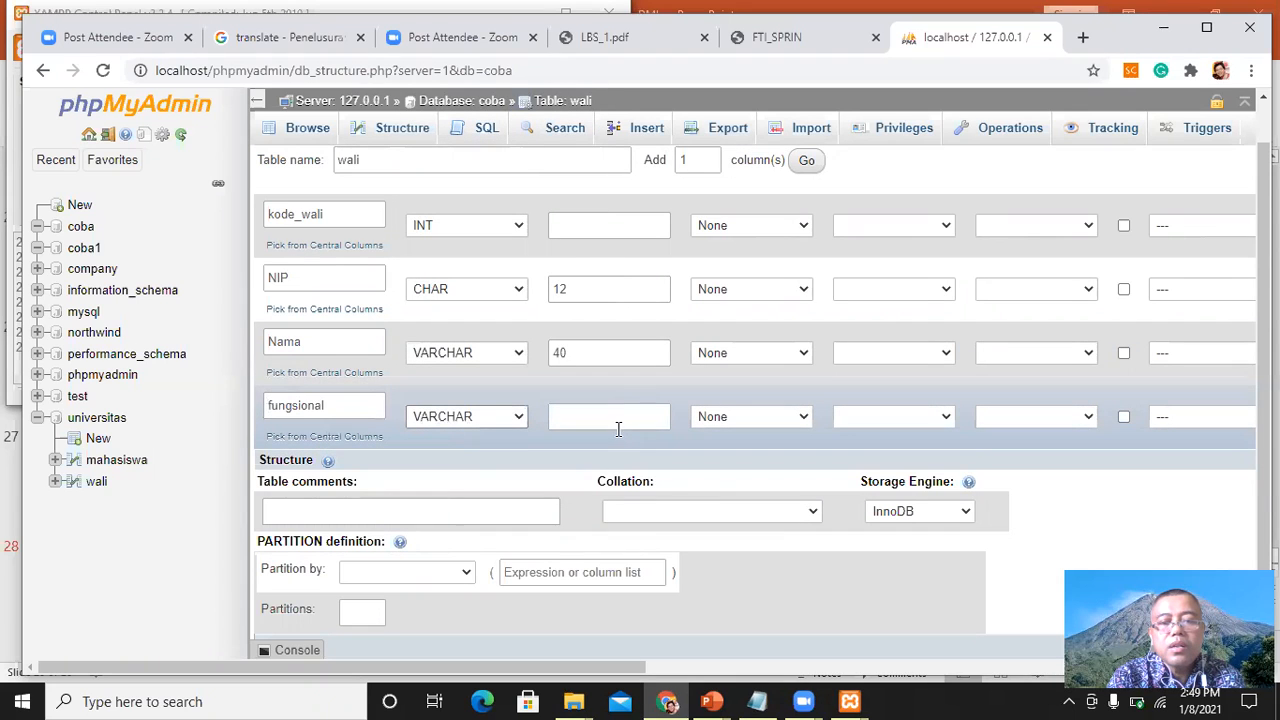
pyautogui.click(617, 416)
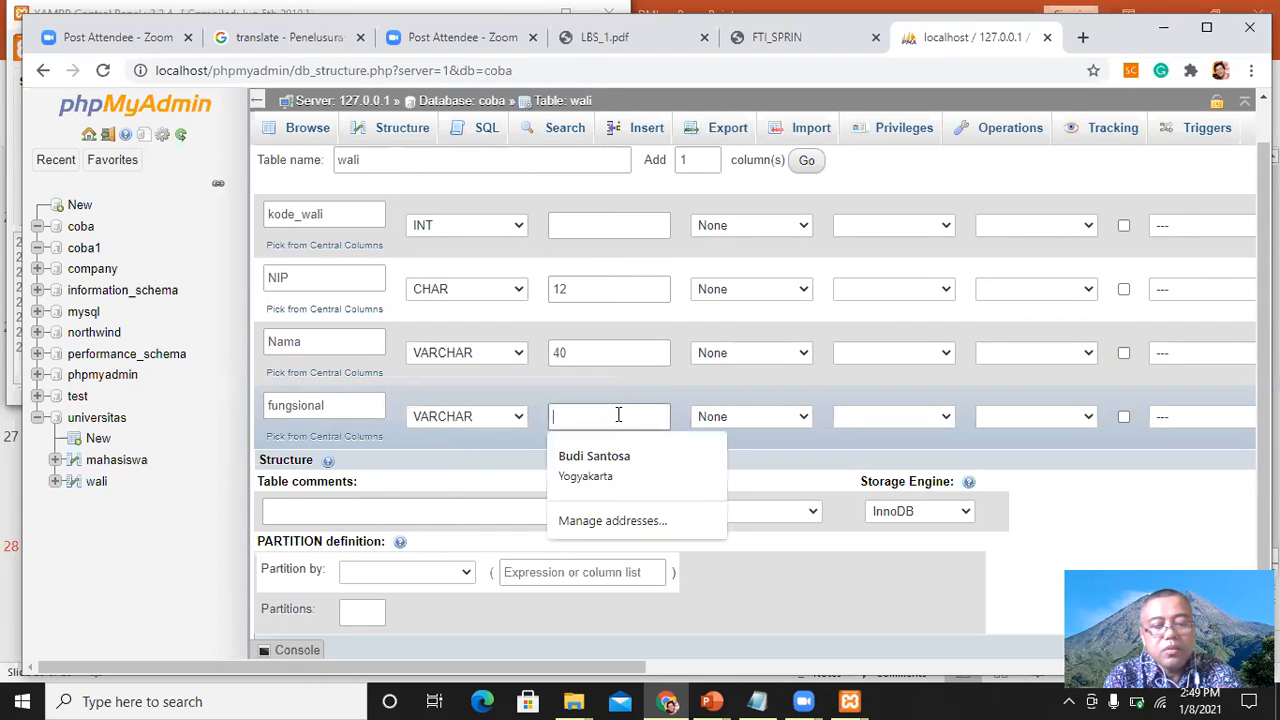
pyautogui.write('25')
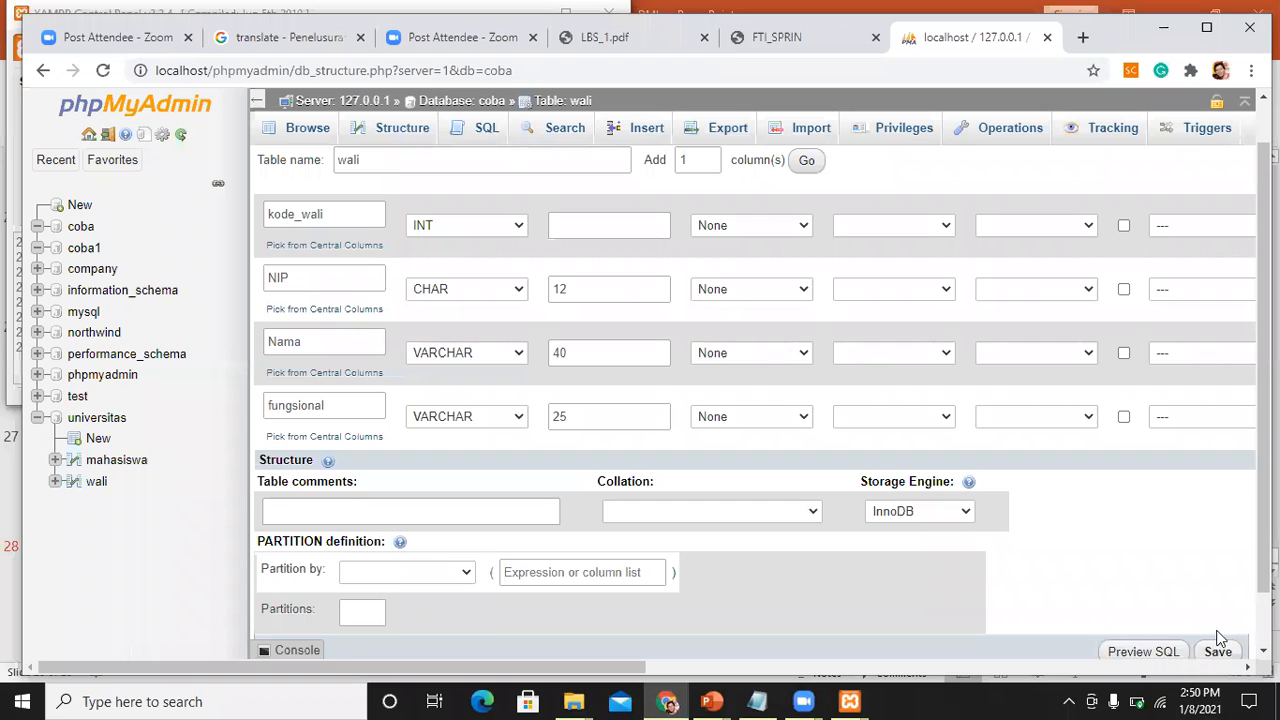
pyautogui.scroll(-1, 1218, 637)
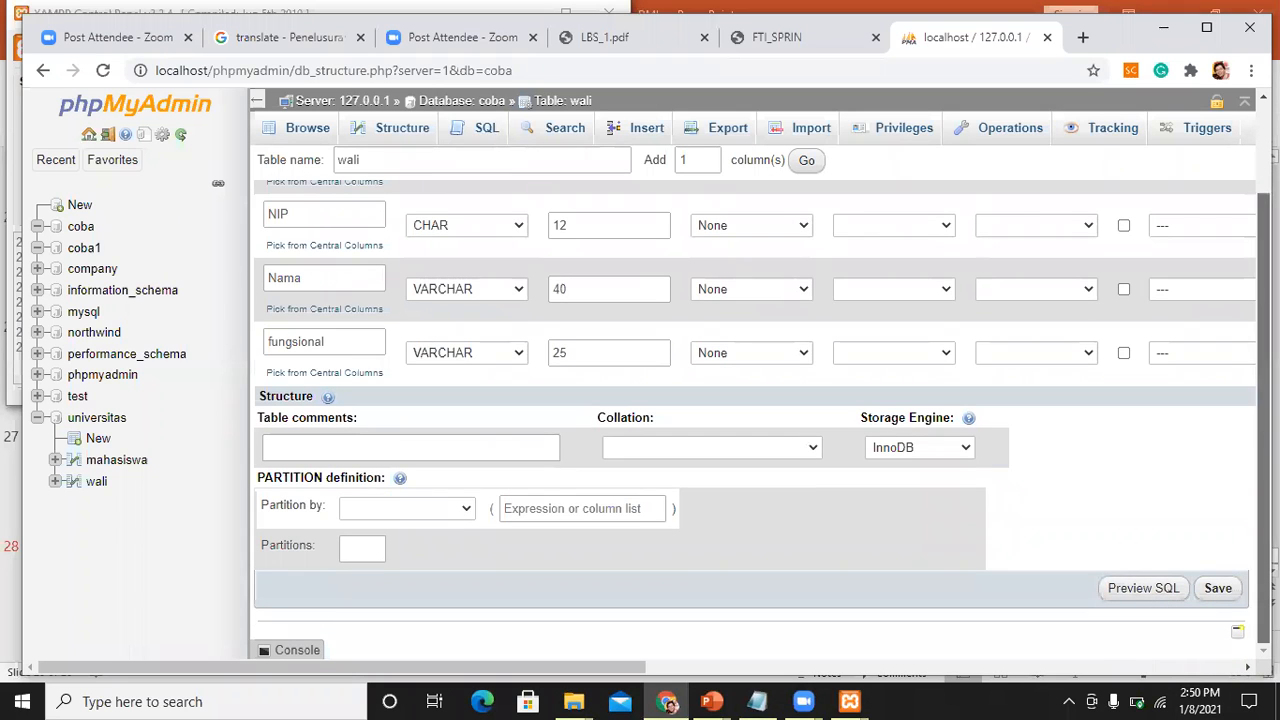
pyautogui.click(1222, 598)
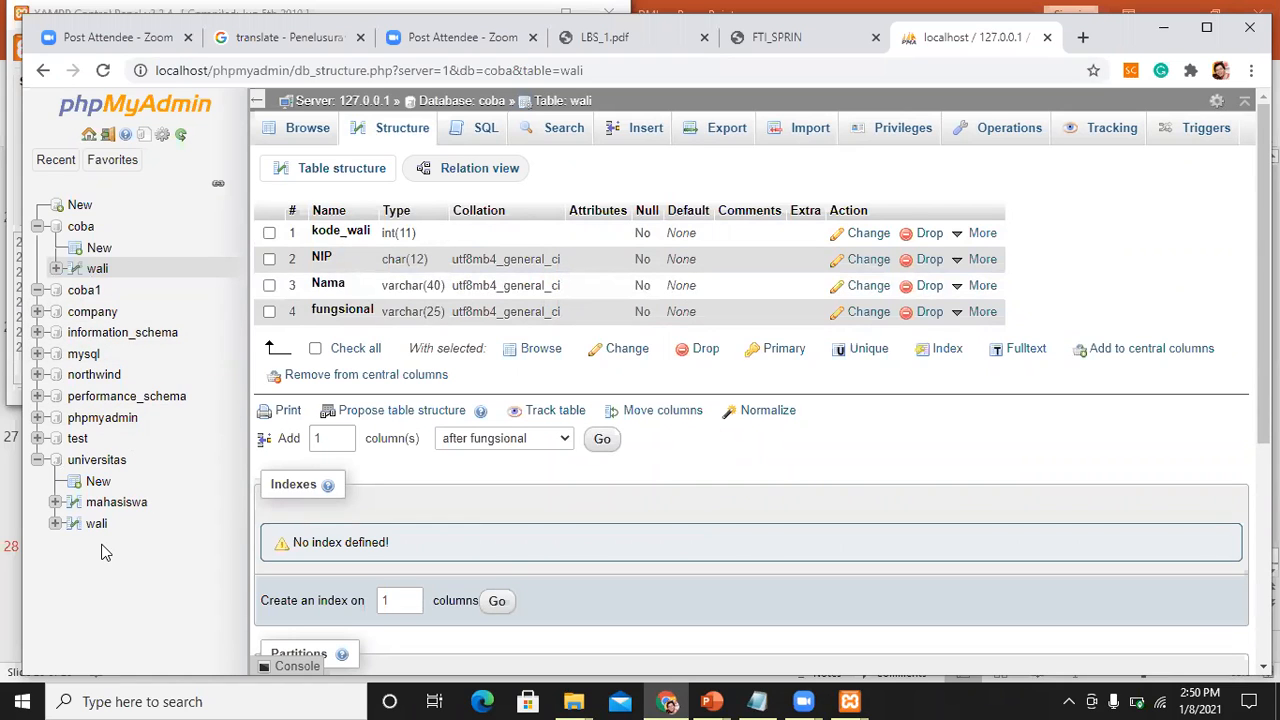
# Step: Examine the records of the mahasiswa and wali tables in the universitas database
pyautogui.click(100, 463)
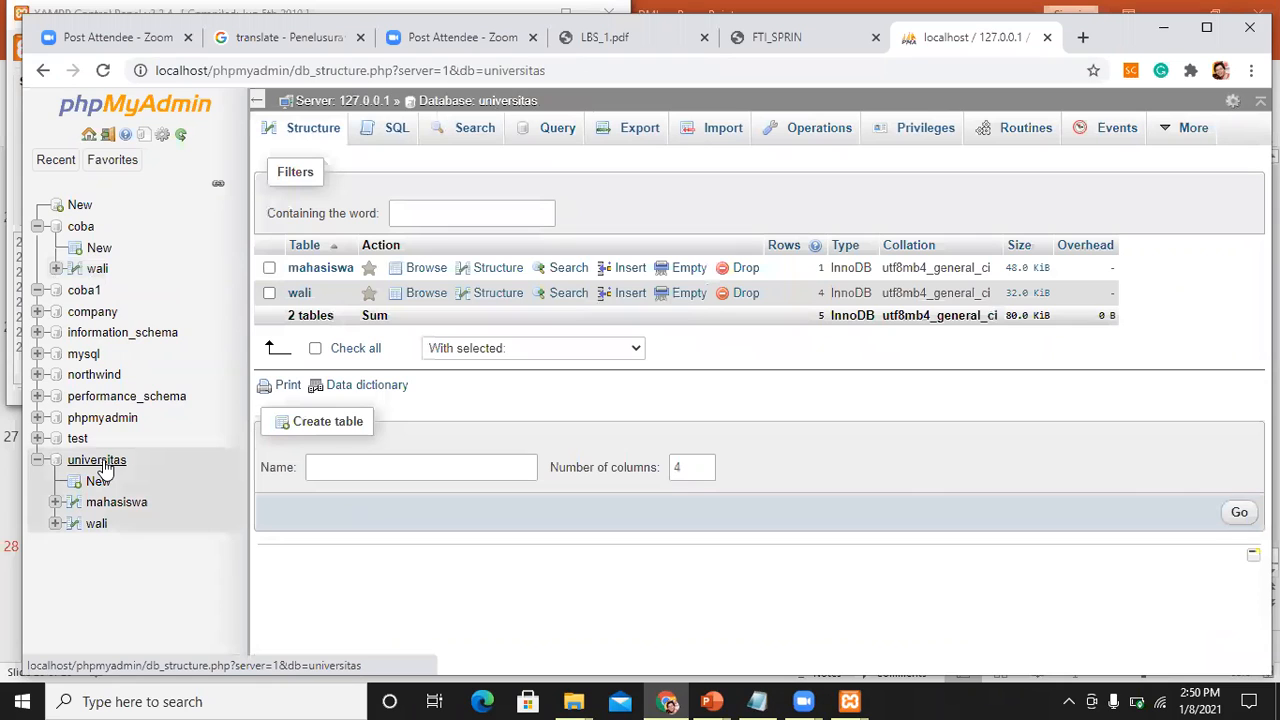
pyautogui.click(37, 226)
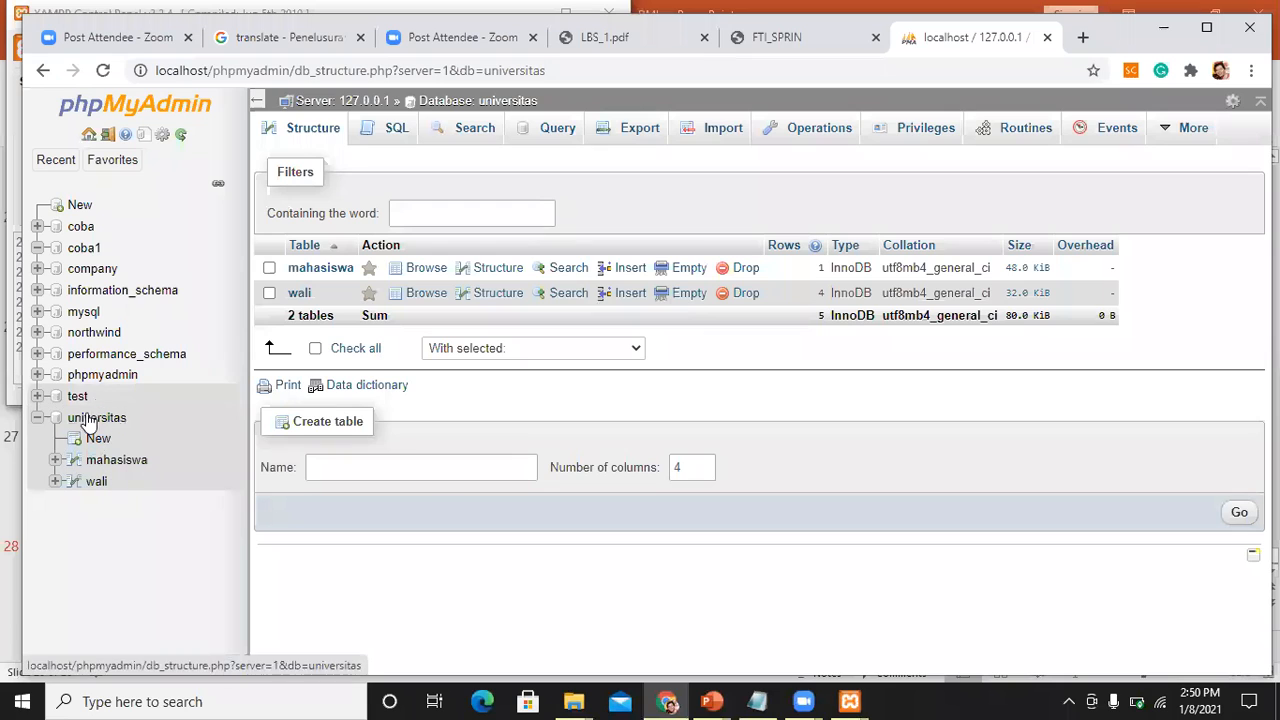
pyautogui.click(116, 460)
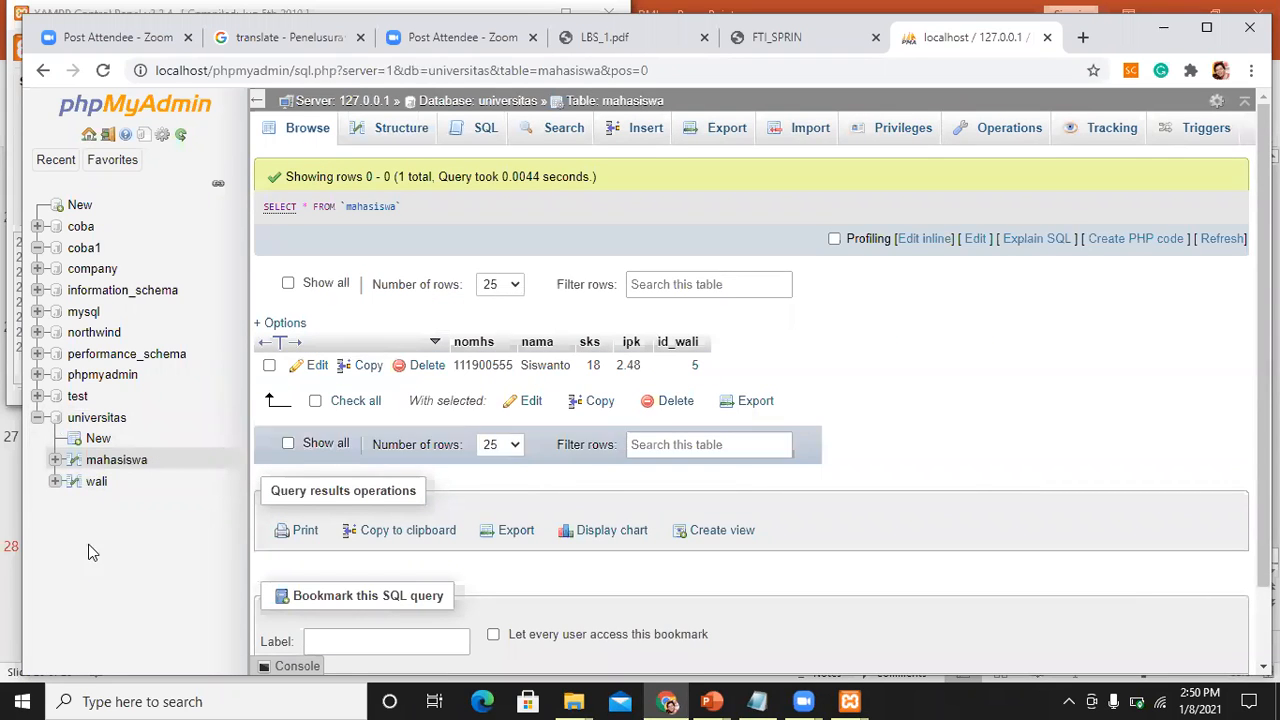
pyautogui.click(95, 483)
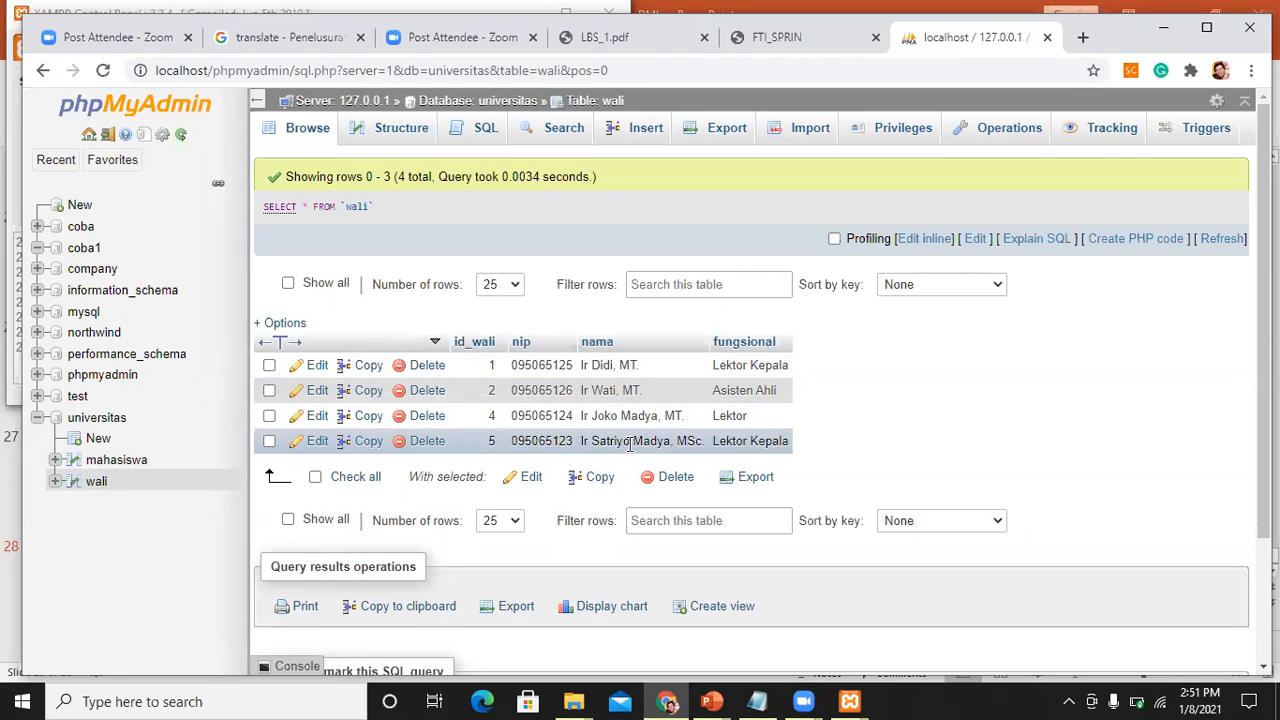
# Step: Replace the default query in the mahasiswa table's SQL editor with the beginning of a statement, "INSERT INTO mahasiswa VALUES ("
pyautogui.click(112, 466)
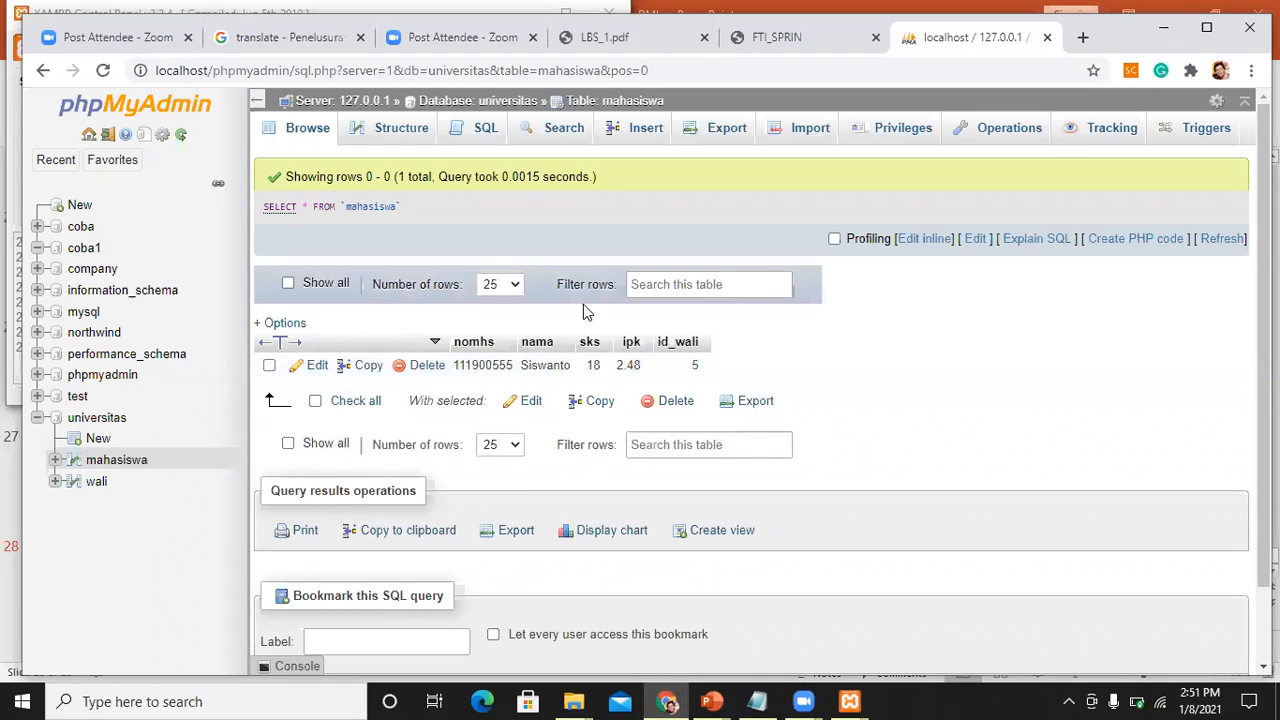
pyautogui.click(487, 133)
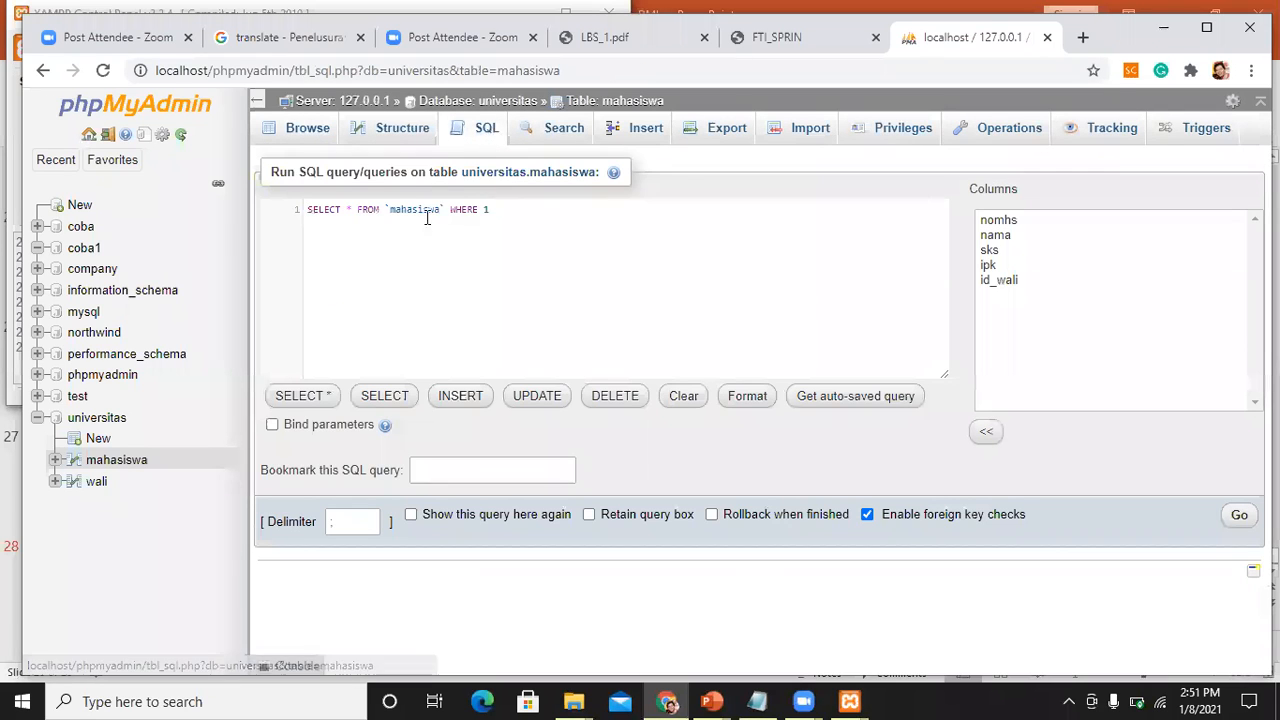
pyautogui.moveTo(210, 228); pyautogui.dragTo(558, 213)
pyautogui.click(308, 206)
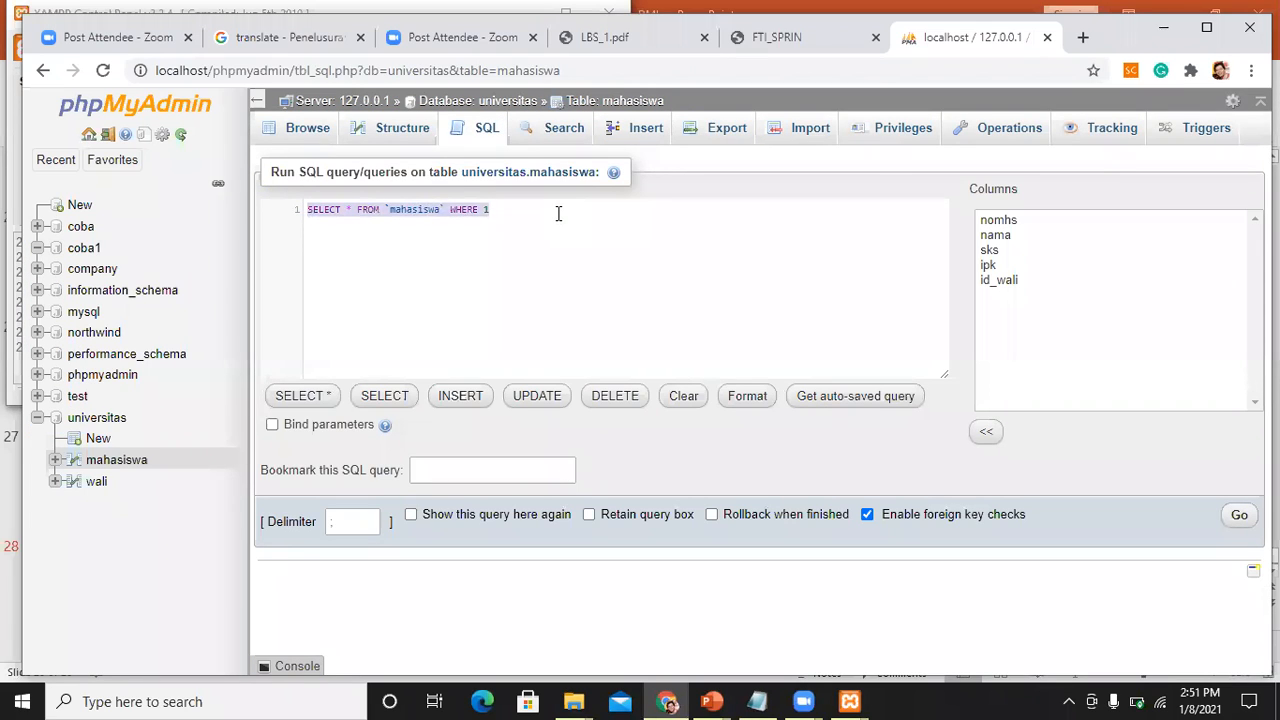
pyautogui.write('INSERT I')
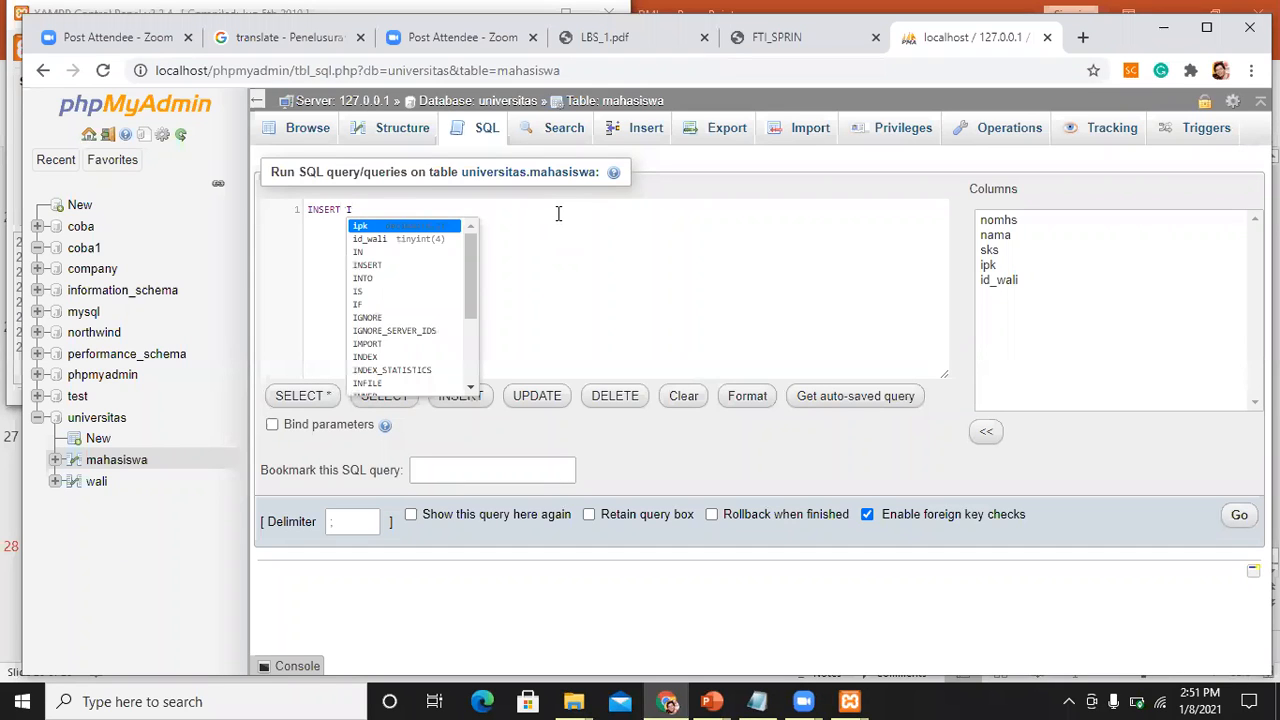
pyautogui.press('Down')
pyautogui.press('Down')
pyautogui.press('Down')
pyautogui.press('Down')
pyautogui.press('Return')
pyautogui.write('m')
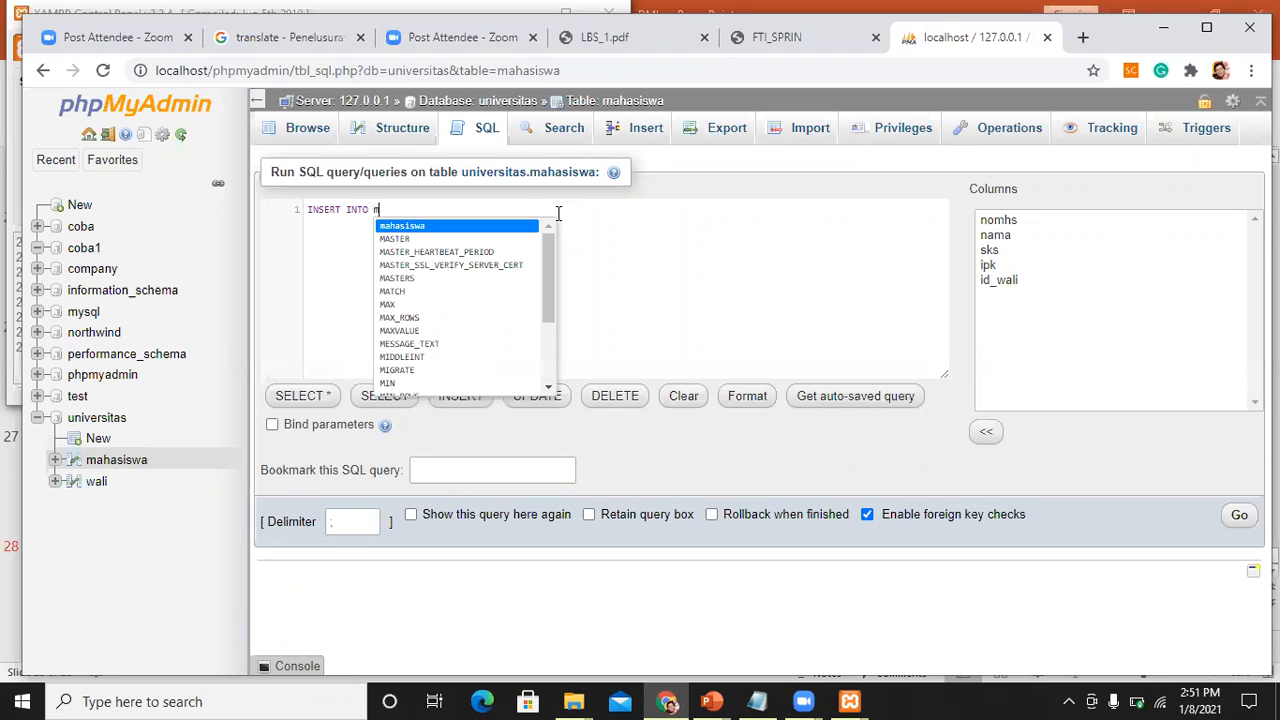
pyautogui.press('Return')
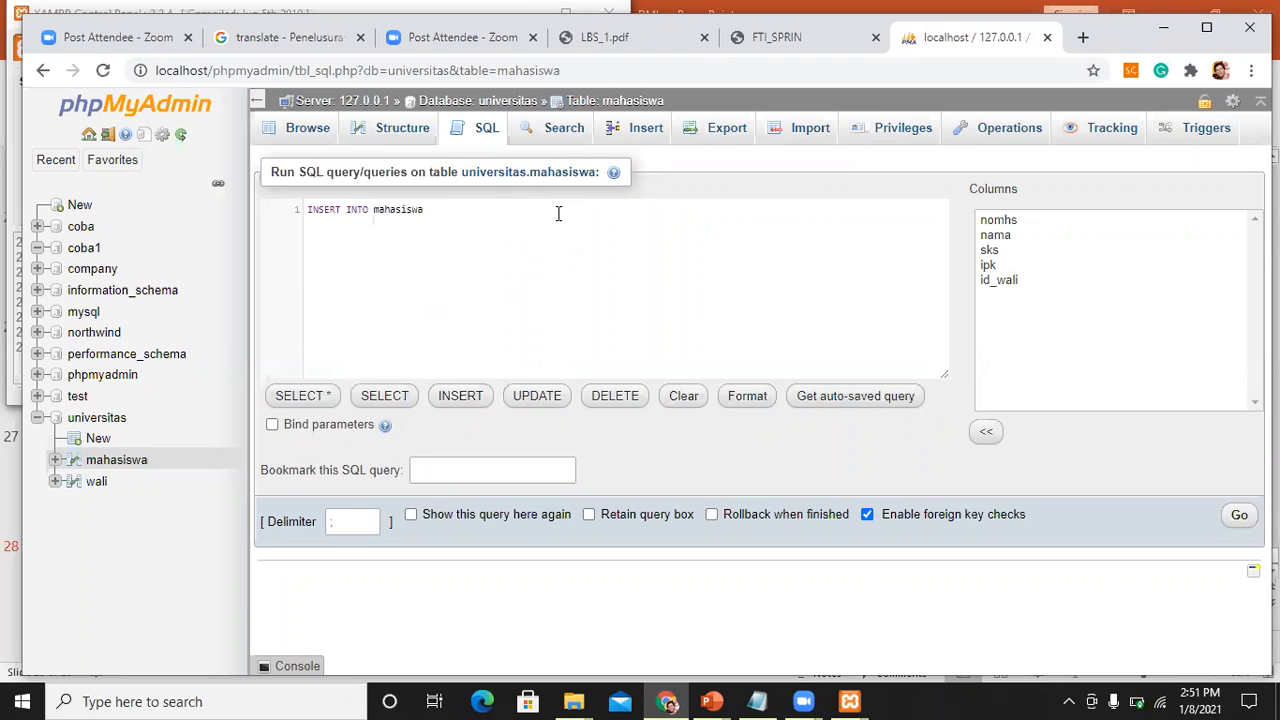
pyautogui.write('VALUES')
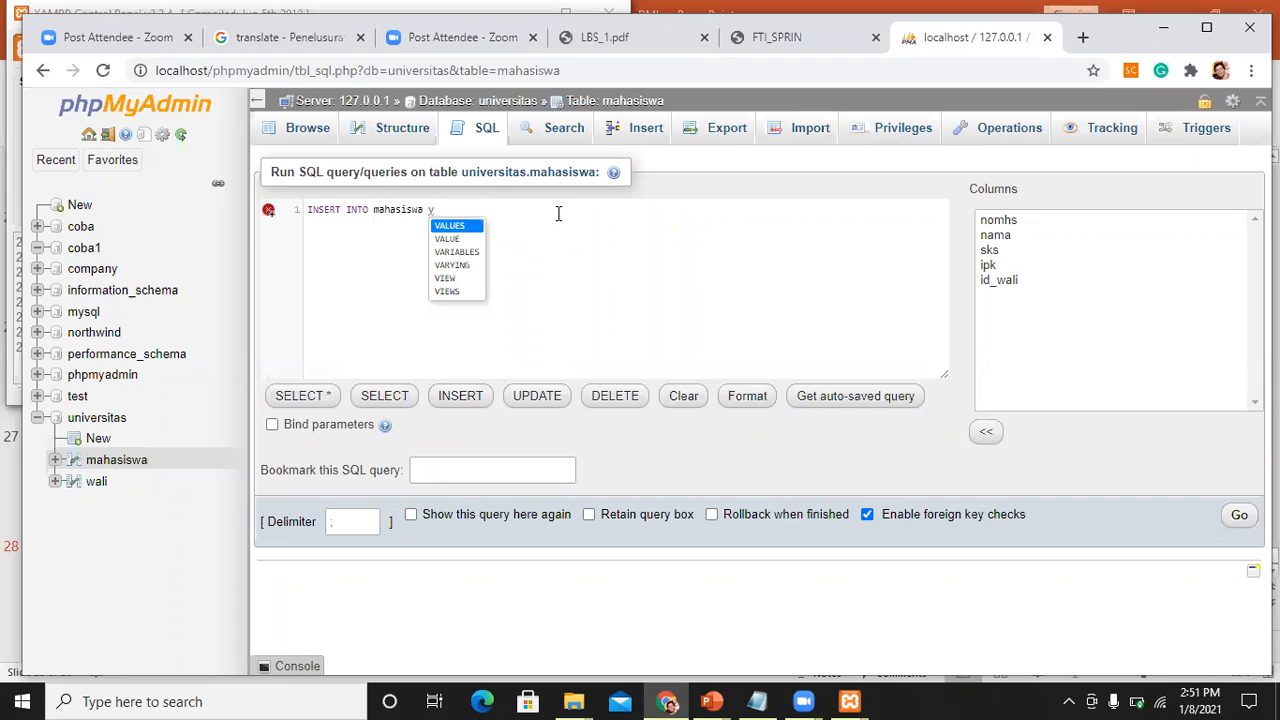
pyautogui.write(' (')
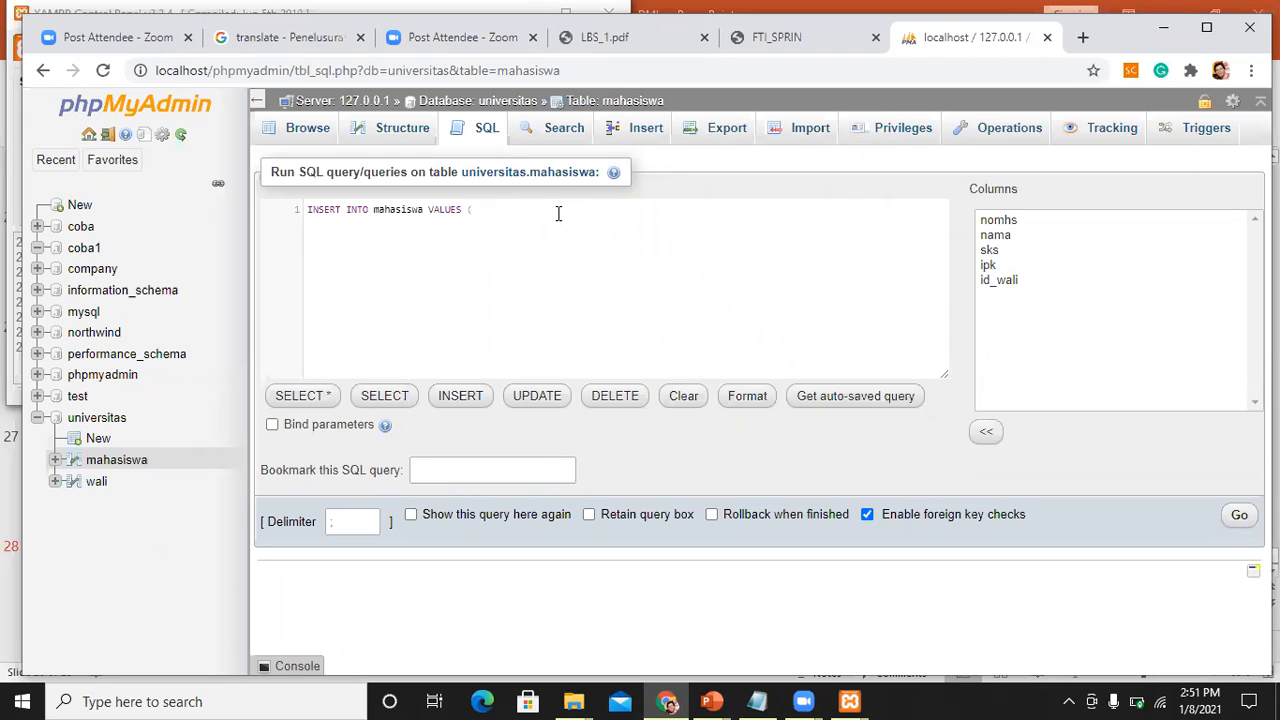
# Step: Complete the INSERT with a student number, the student's name, sks 20, ipk 3.15 and id_wali 3, and try to run it
pyautogui.write("'")
pyautogui.write('123')
pyautogui.write('12')
pyautogui.write('000')
pyautogui.write("5'")
pyautogui.write(',')
pyautogui.write("'")
pyautogui.write('Jon')
pyautogui.write('o sa')
pyautogui.write("nt'")
pyautogui.write(',')
pyautogui.write('20')
pyautogui.write(',')
pyautogui.write('3')
pyautogui.write('.15')
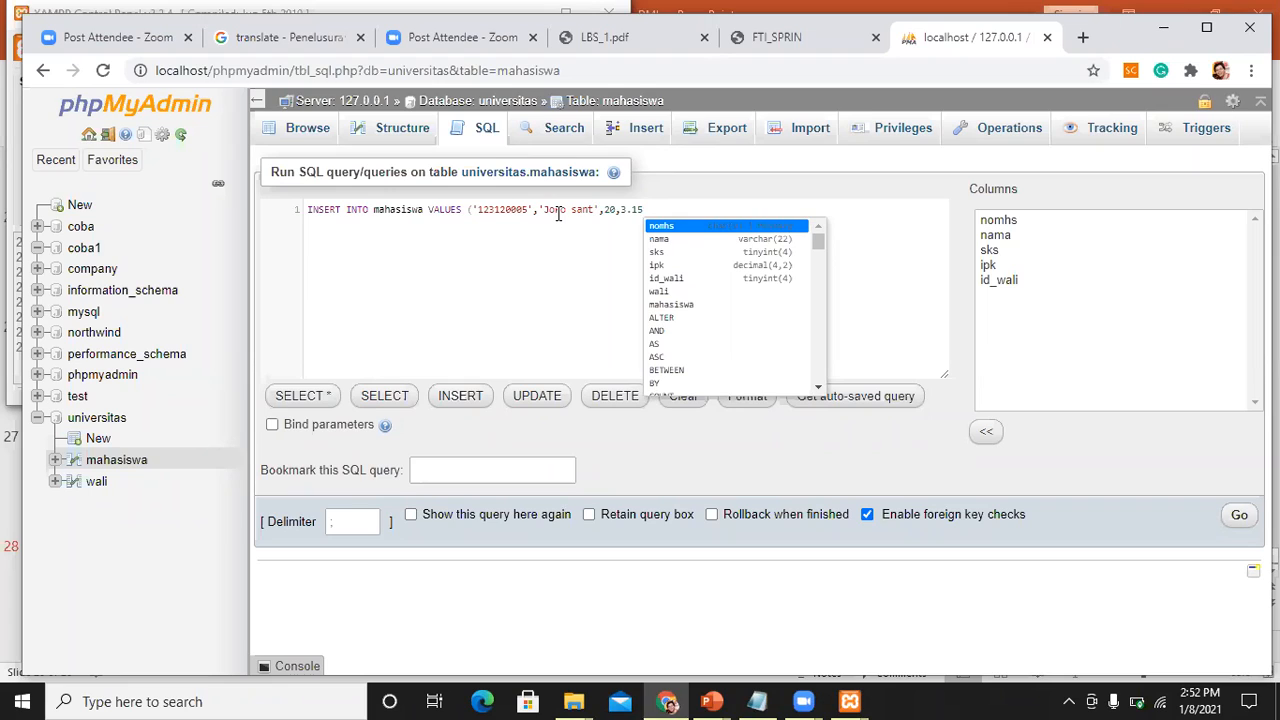
pyautogui.write(',')
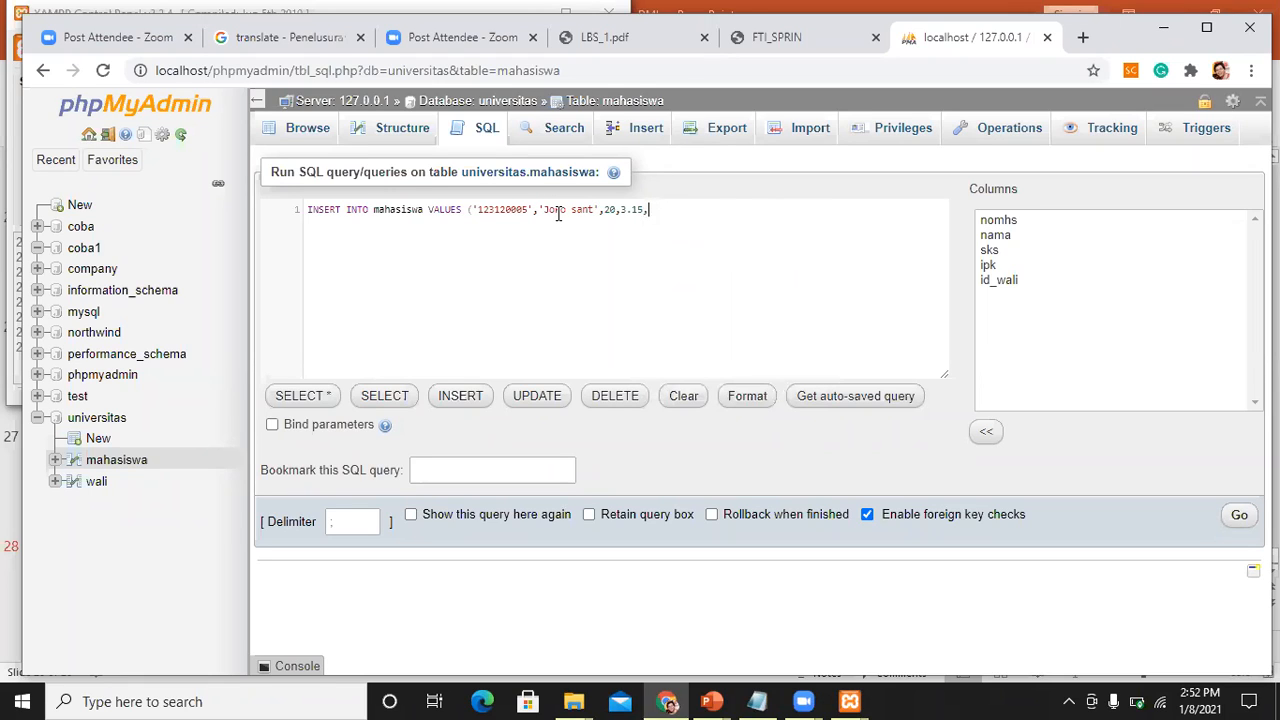
pyautogui.write('3);')
pyautogui.click(1240, 517)
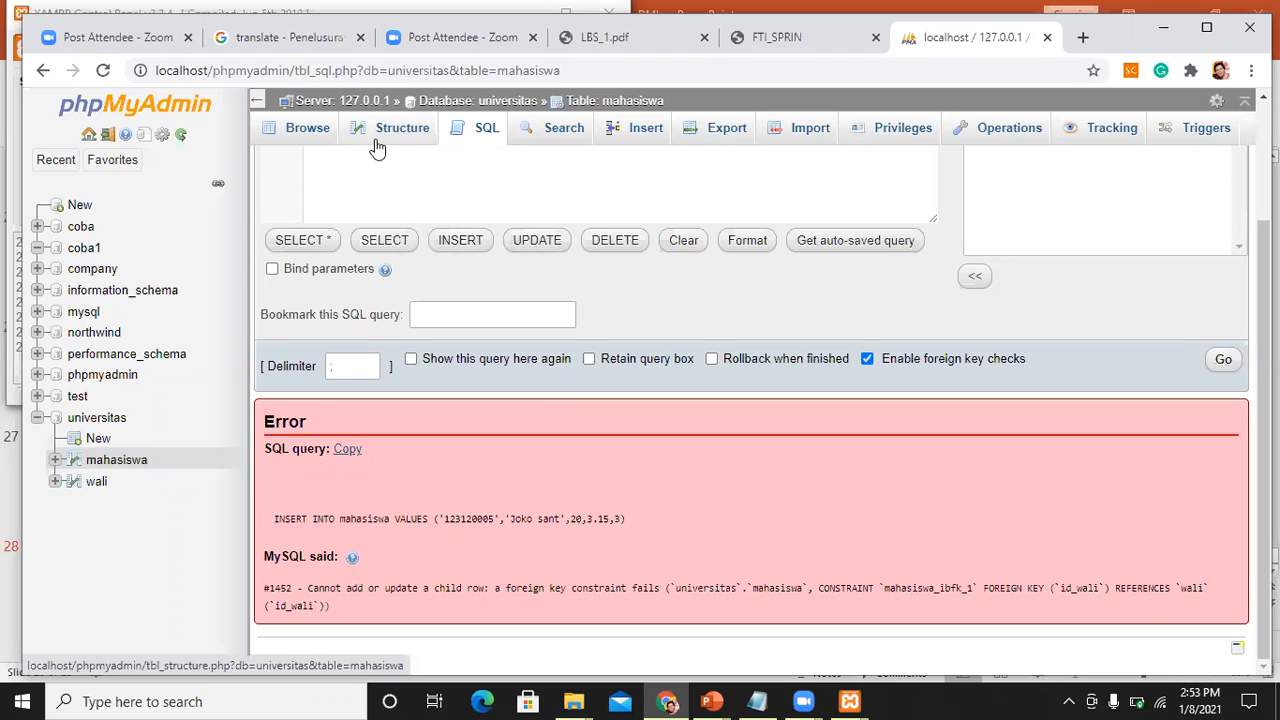
# Step: Check the records of the wali table and select the default query in that table's SQL editor
pyautogui.click(94, 484)
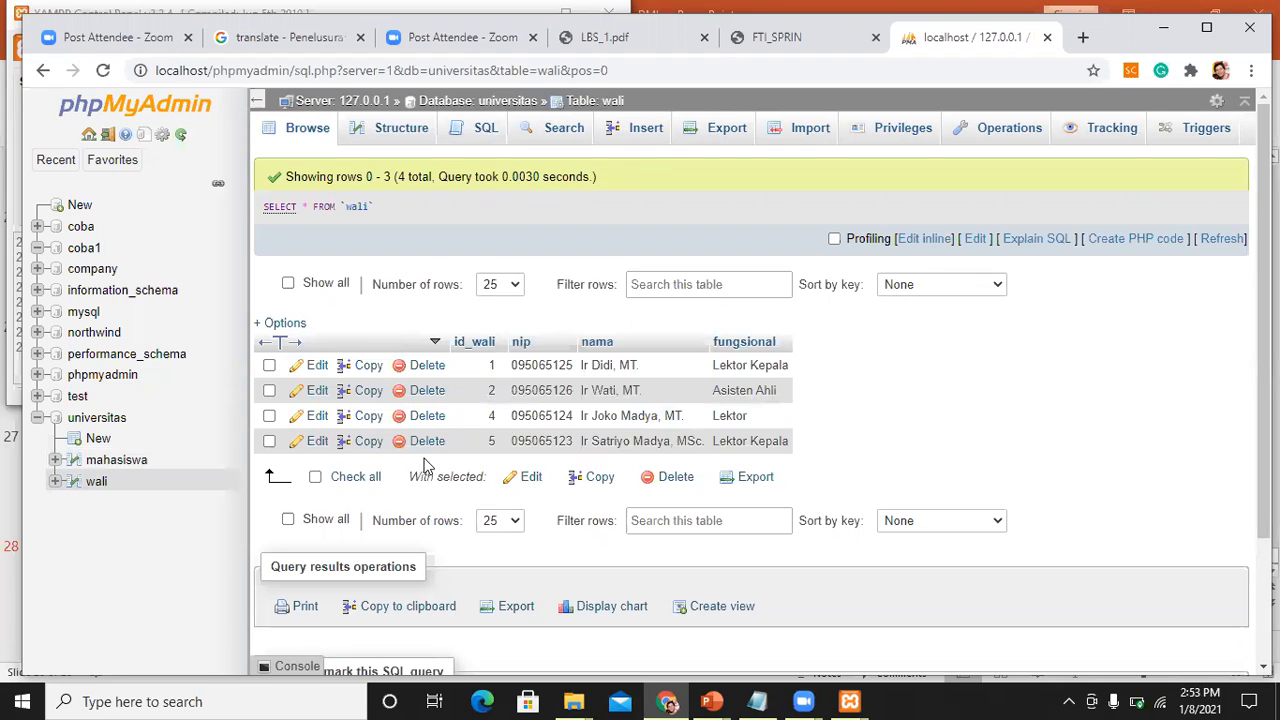
pyautogui.click(481, 140)
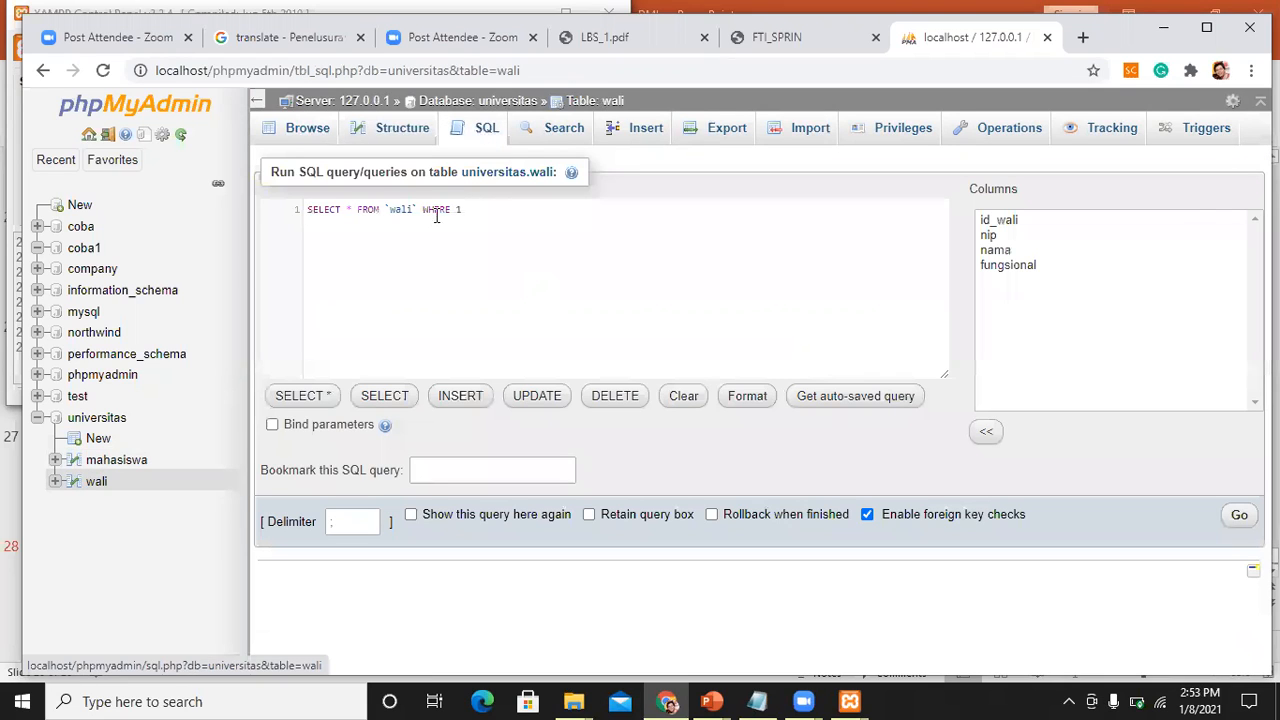
pyautogui.moveTo(461, 211); pyautogui.dragTo(428, 213)
pyautogui.click(521, 216)
pyautogui.moveTo(521, 210); pyautogui.dragTo(277, 209)
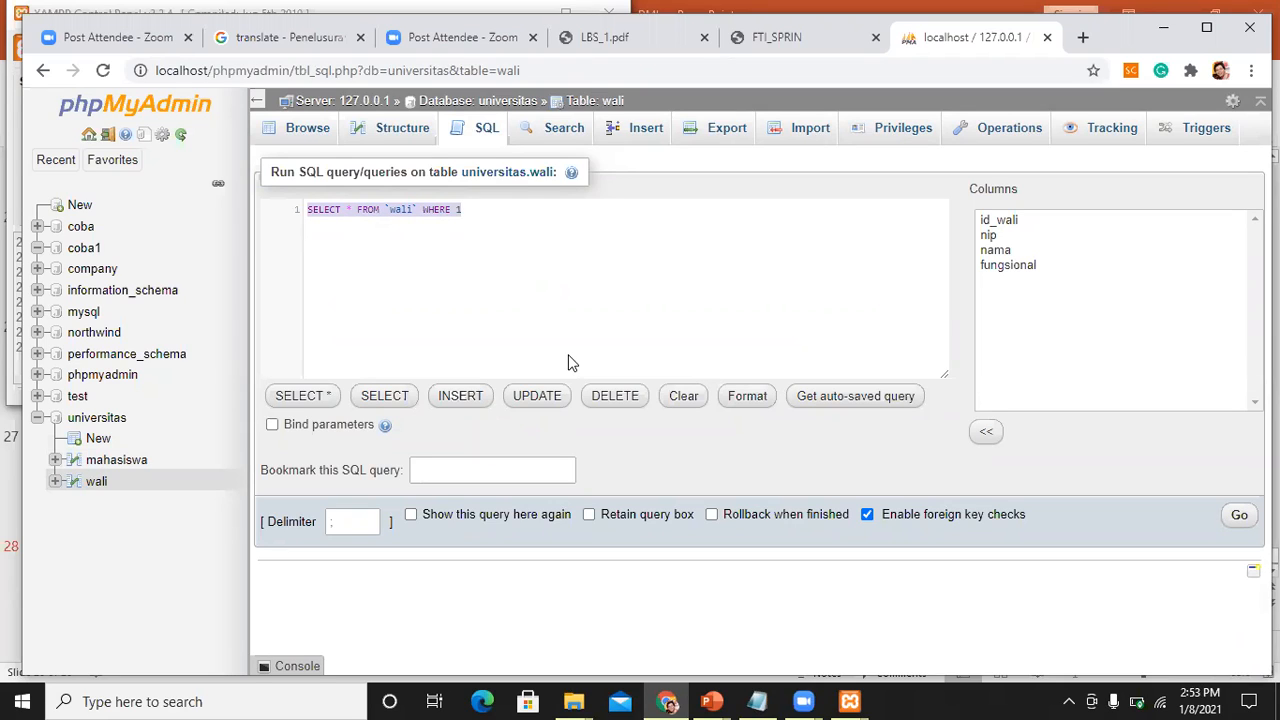
# Step: Switch to the perintah sql file in Notepad and delete all of its text
pyautogui.click(757, 701)
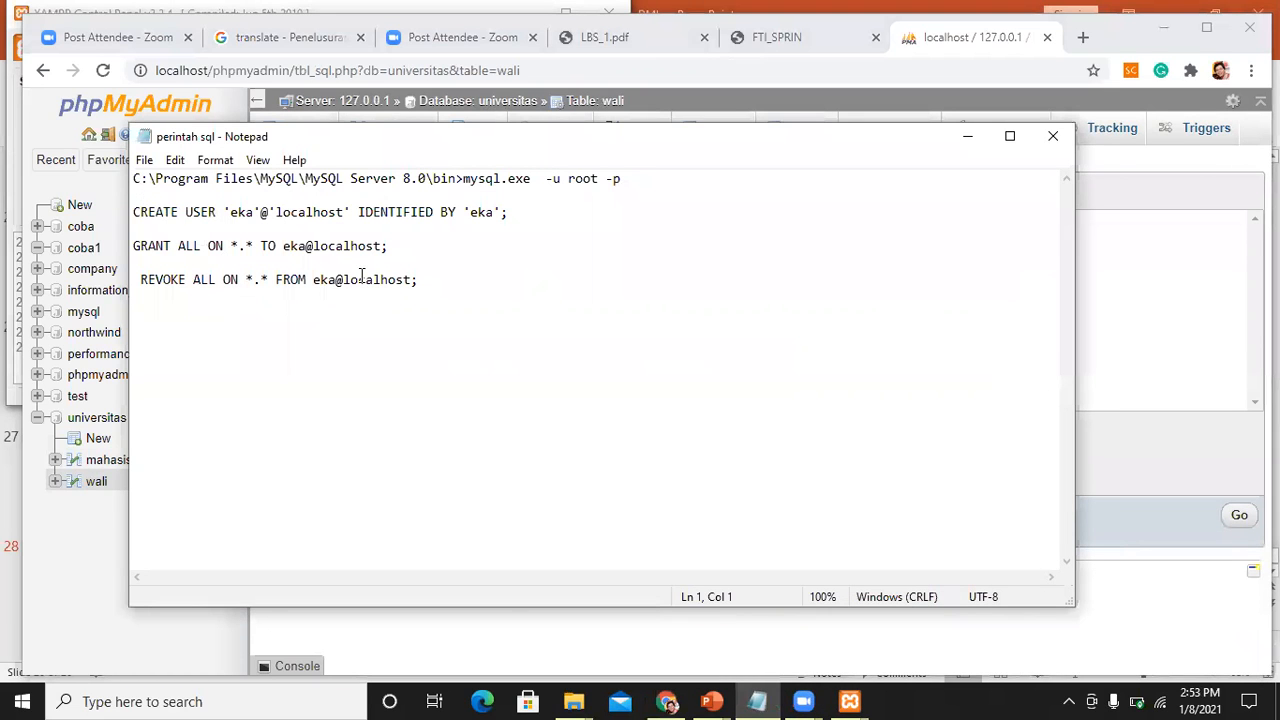
pyautogui.moveTo(454, 283); pyautogui.dragTo(138, 183)
pyautogui.press('Delete')
pyautogui.write('sle')
pyautogui.press('BackSpace')
pyautogui.press('BackSpace')
pyautogui.write('elect')
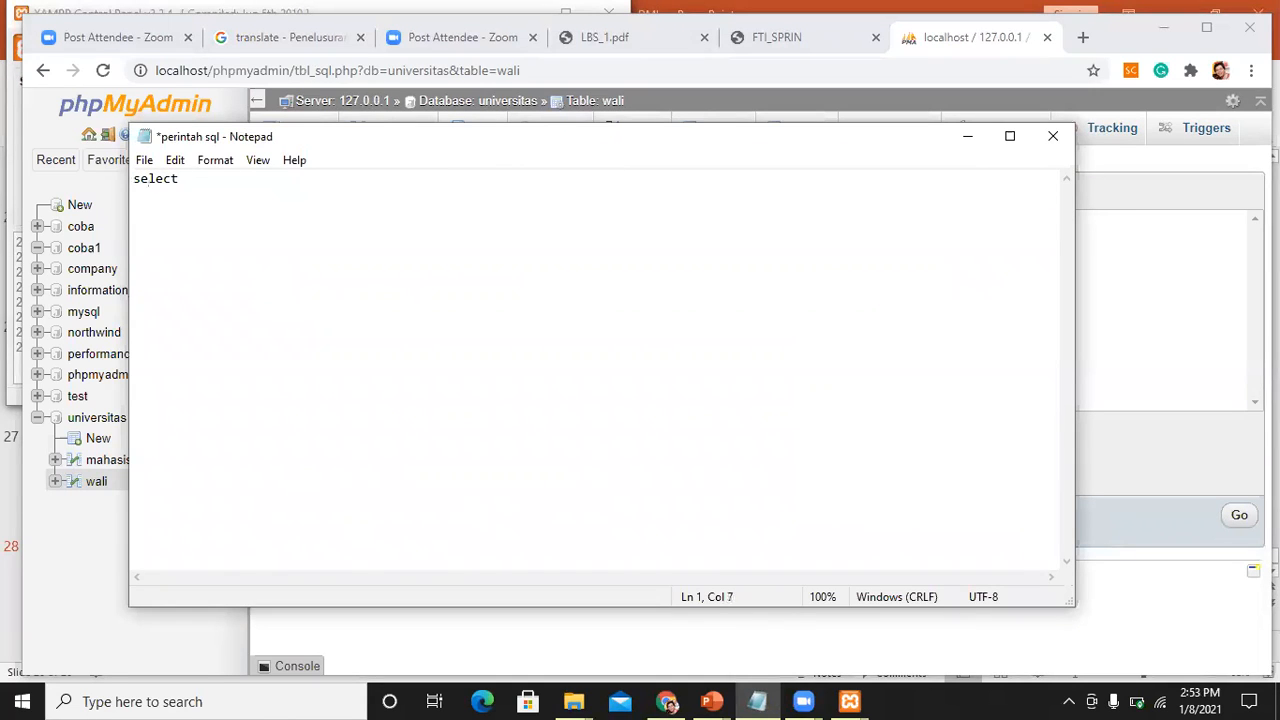
pyautogui.press('BackSpace')
pyautogui.press('BackSpace')
pyautogui.press('BackSpace')
pyautogui.press('BackSpace')
pyautogui.press('BackSpace')
pyautogui.press('BackSpace')
pyautogui.write('inser')
pyautogui.press('BackSpace')
pyautogui.press('BackSpace')
pyautogui.press('BackSpace')
pyautogui.press('BackSpace')
pyautogui.press('BackSpace')
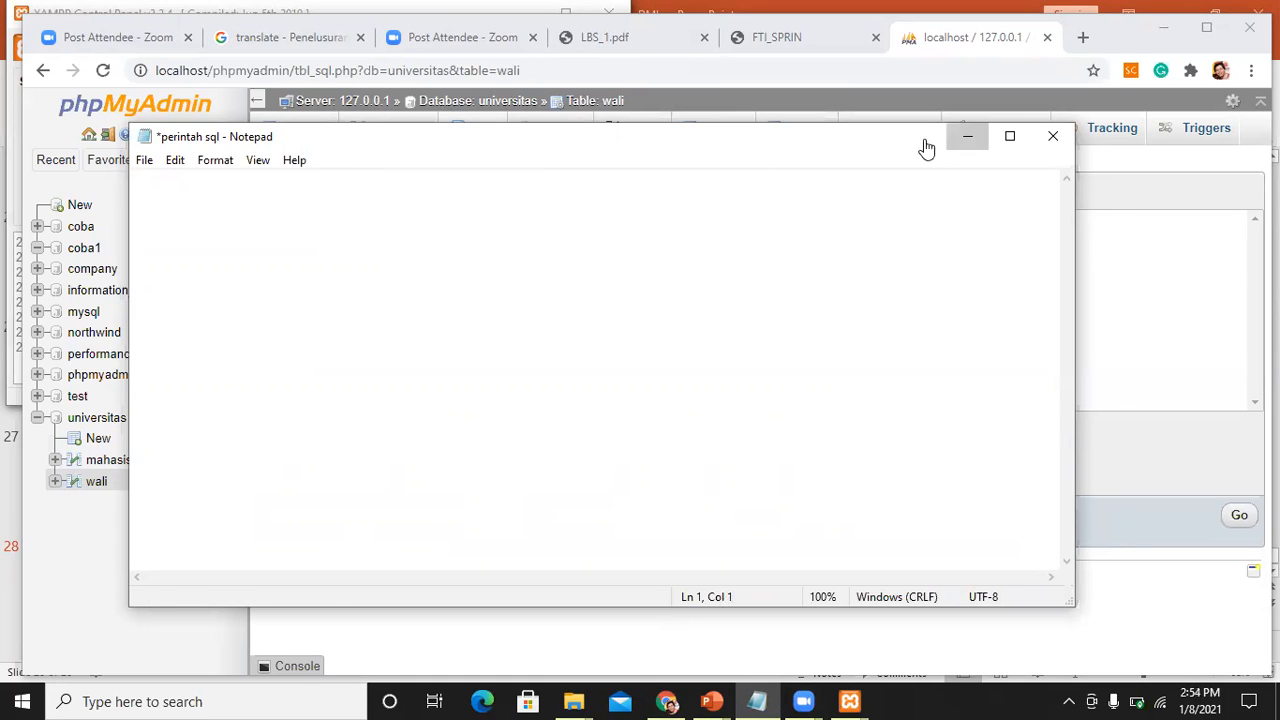
pyautogui.click(967, 136)
# Step: Replace the default query in the wali table's SQL editor with the keywords INSERT INTO
pyautogui.write('I')
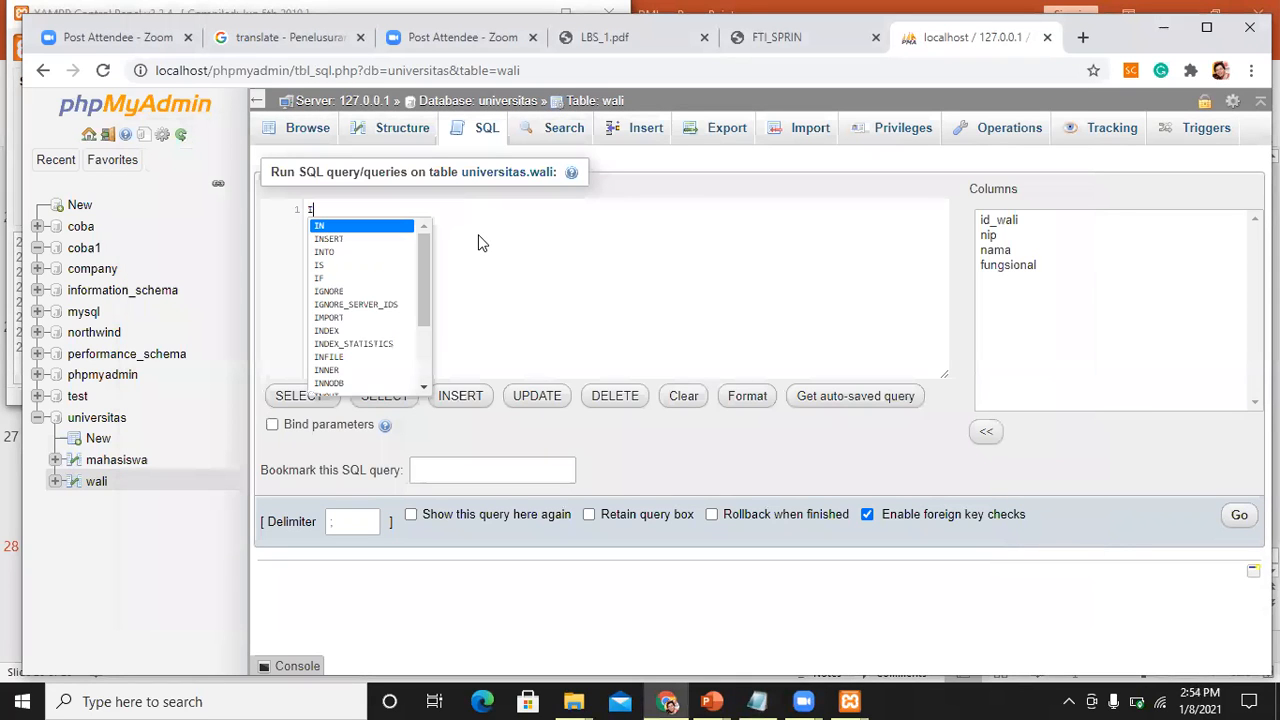
pyautogui.press('Down')
pyautogui.press('Return')
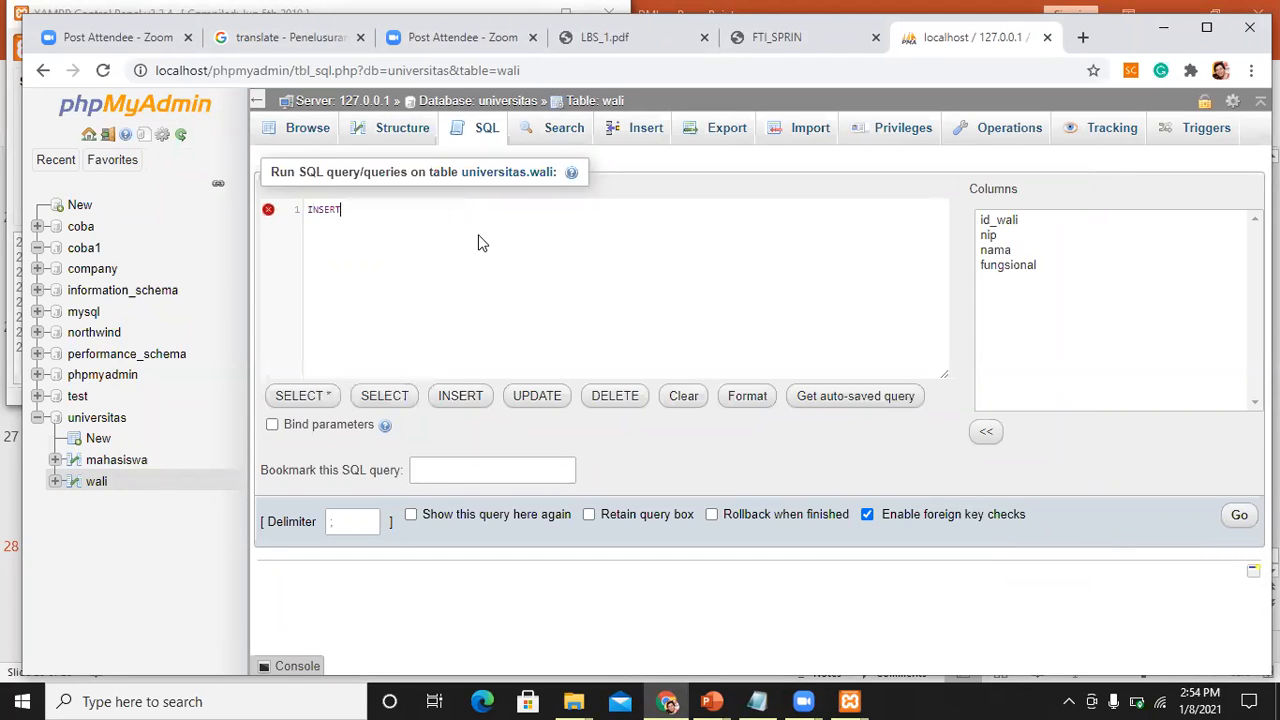
pyautogui.write('I')
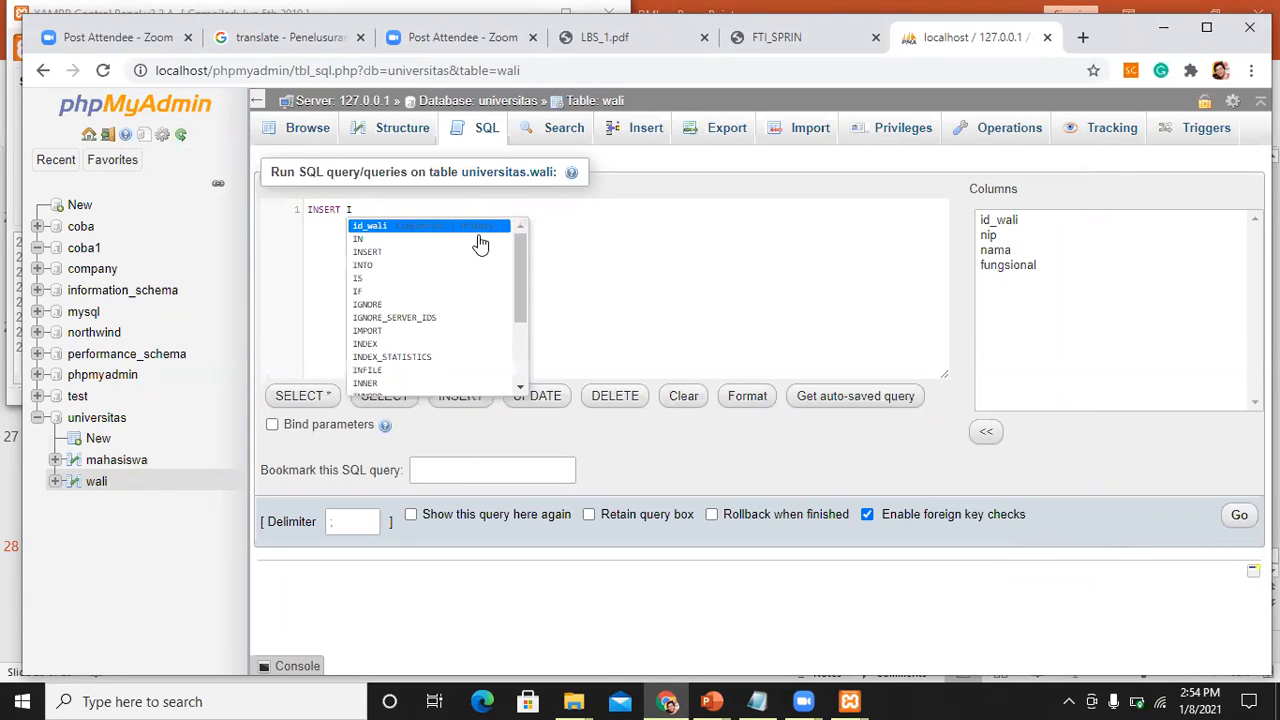
pyautogui.press('Down')
pyautogui.press('Down')
pyautogui.press('Down')
pyautogui.press('Return')
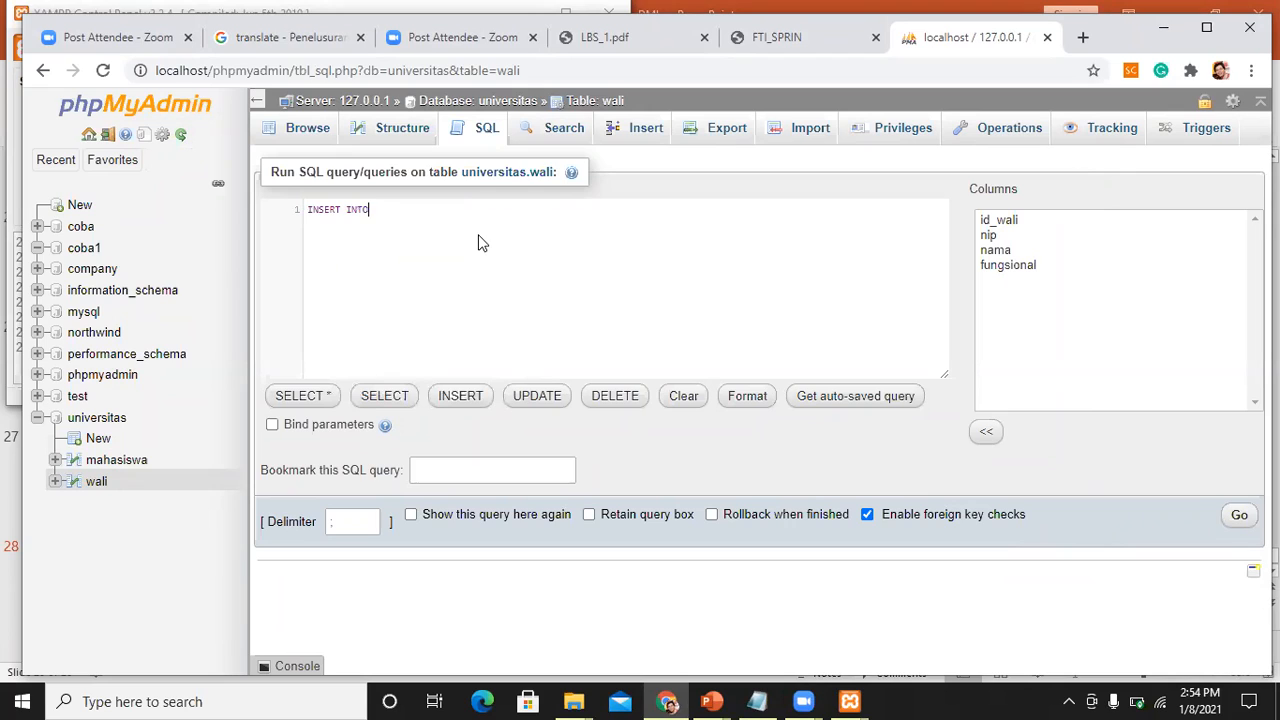
# Step: Complete the INSERT for the mahasiswa table with VALUES holding a student number, the student's name, sks 20 and ipk 3.24, ending with a semicolon
pyautogui.write('m')
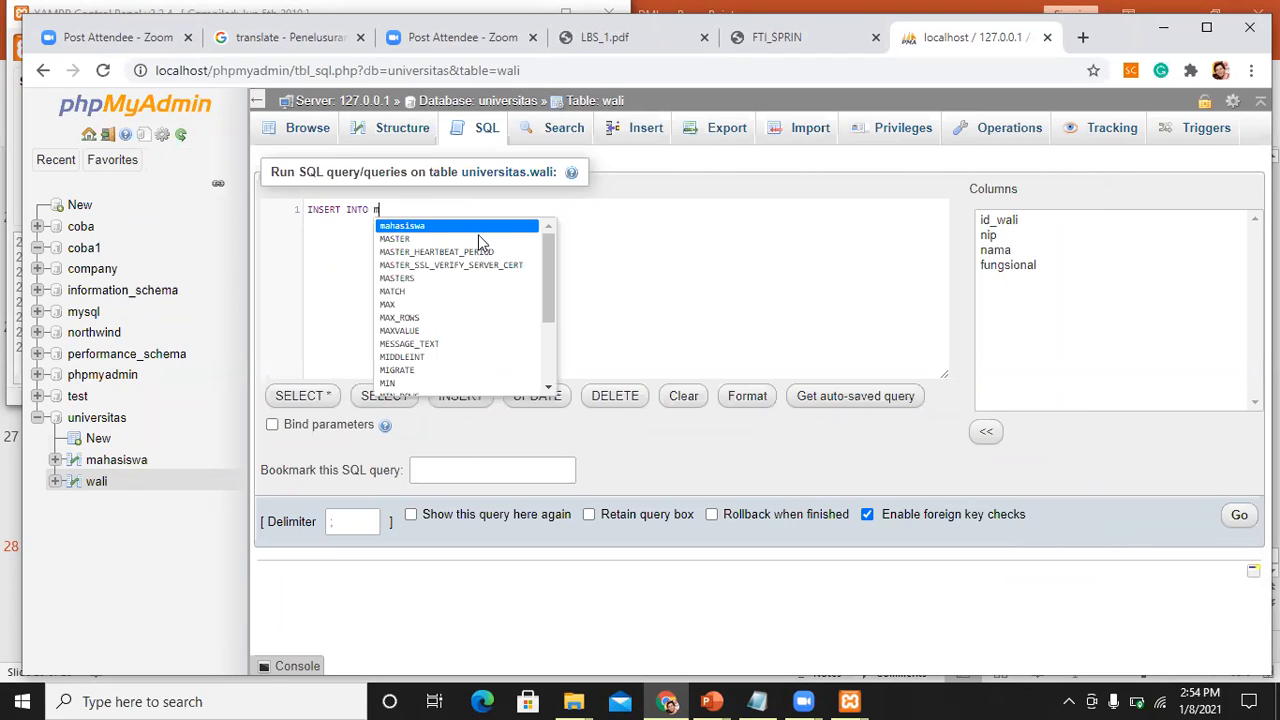
pyautogui.press('Return')
pyautogui.write('v')
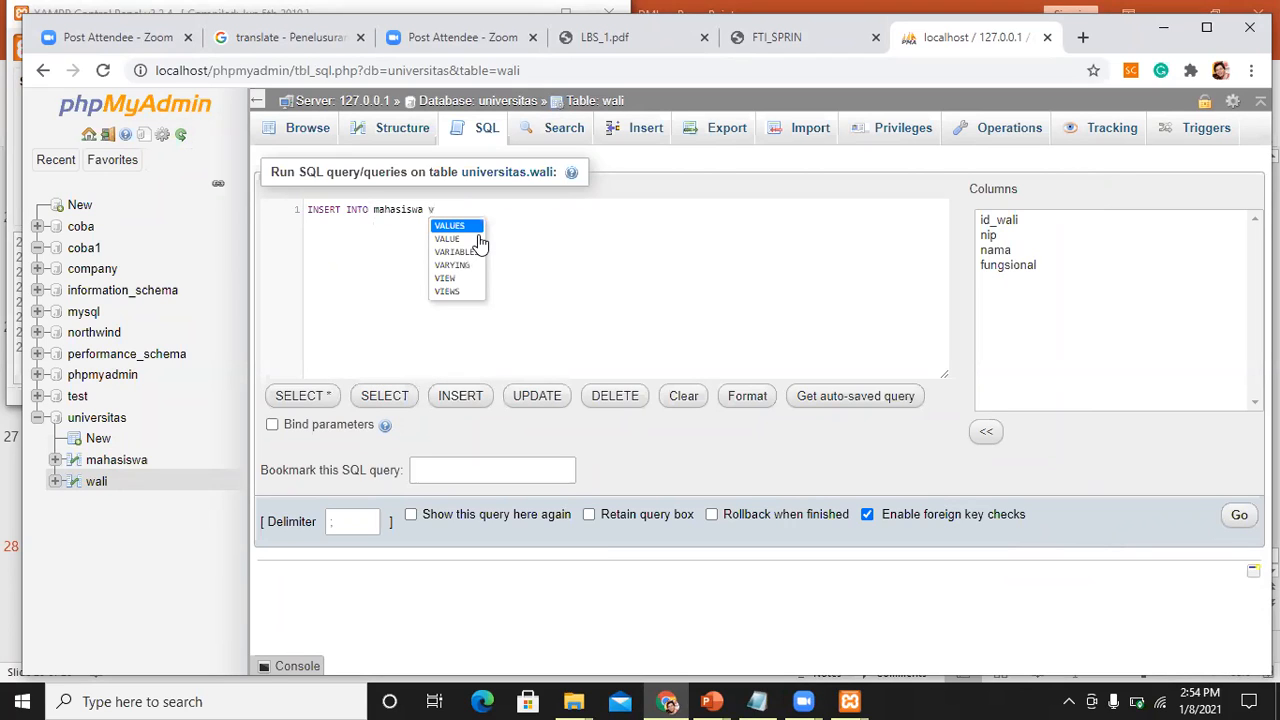
pyautogui.press('Return')
pyautogui.write('(')
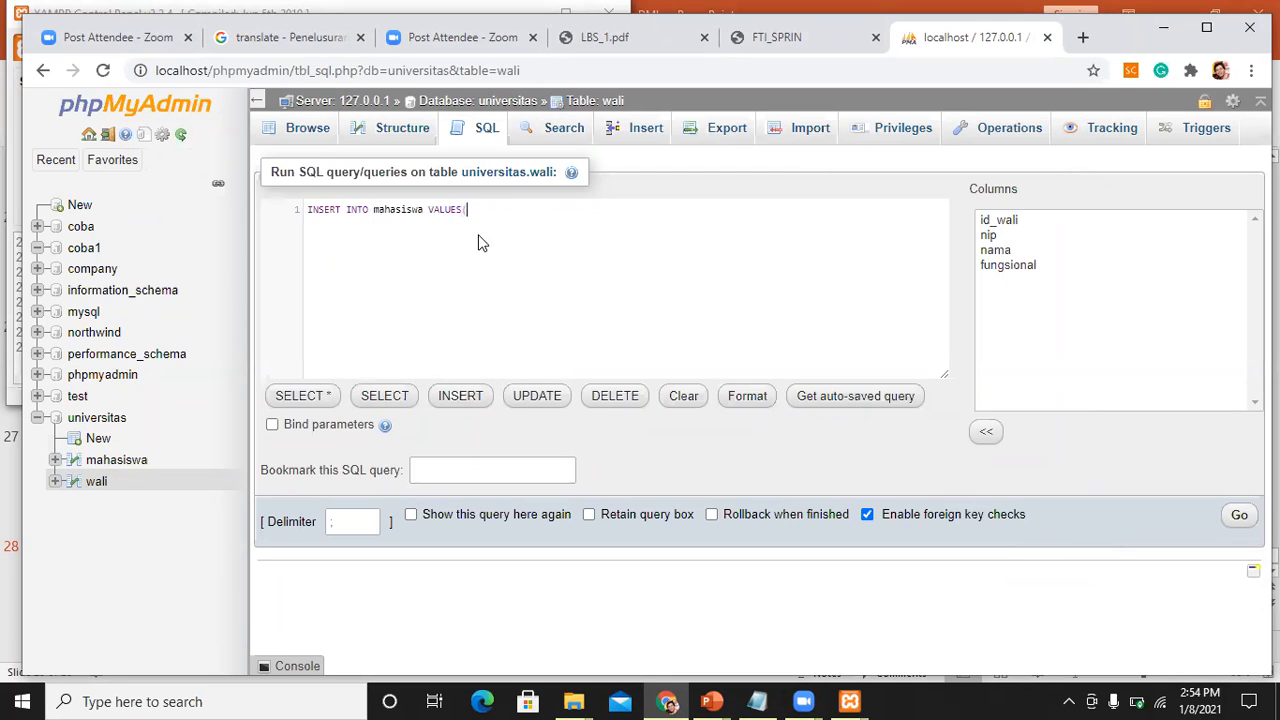
pyautogui.write("'12301234','Joko Santoso")
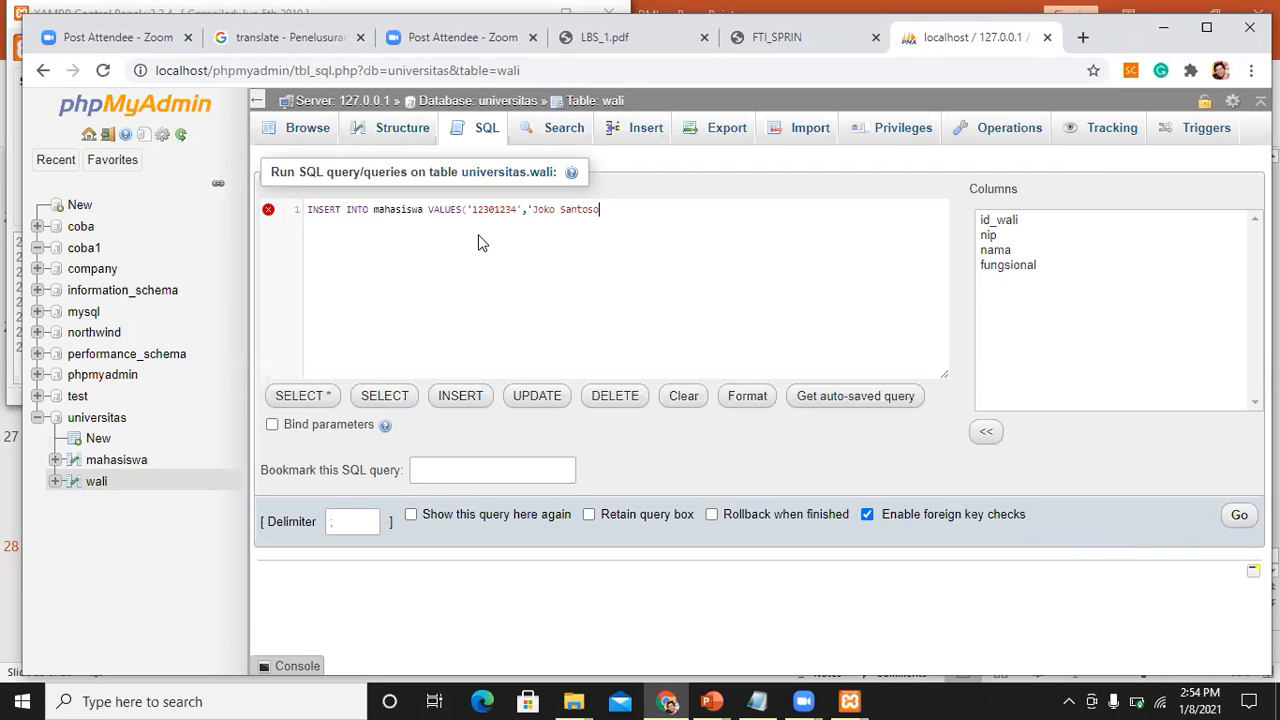
pyautogui.write("',28,3.24")
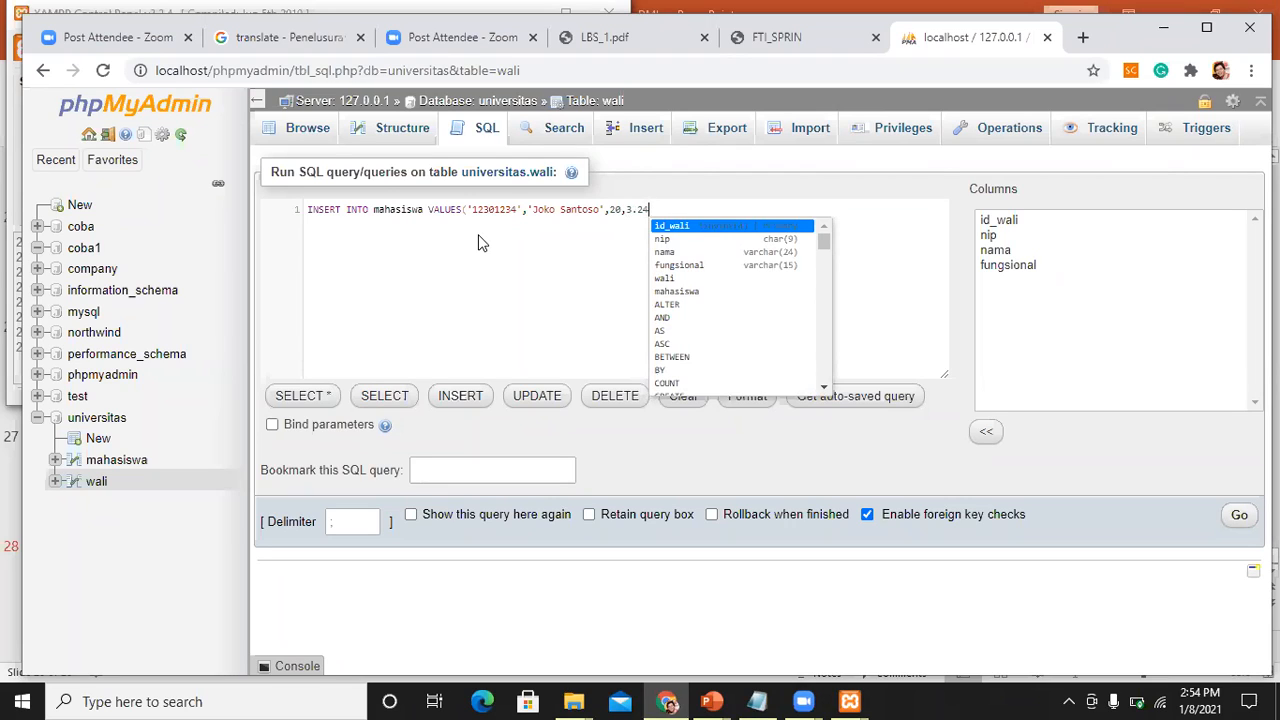
pyautogui.write(')')
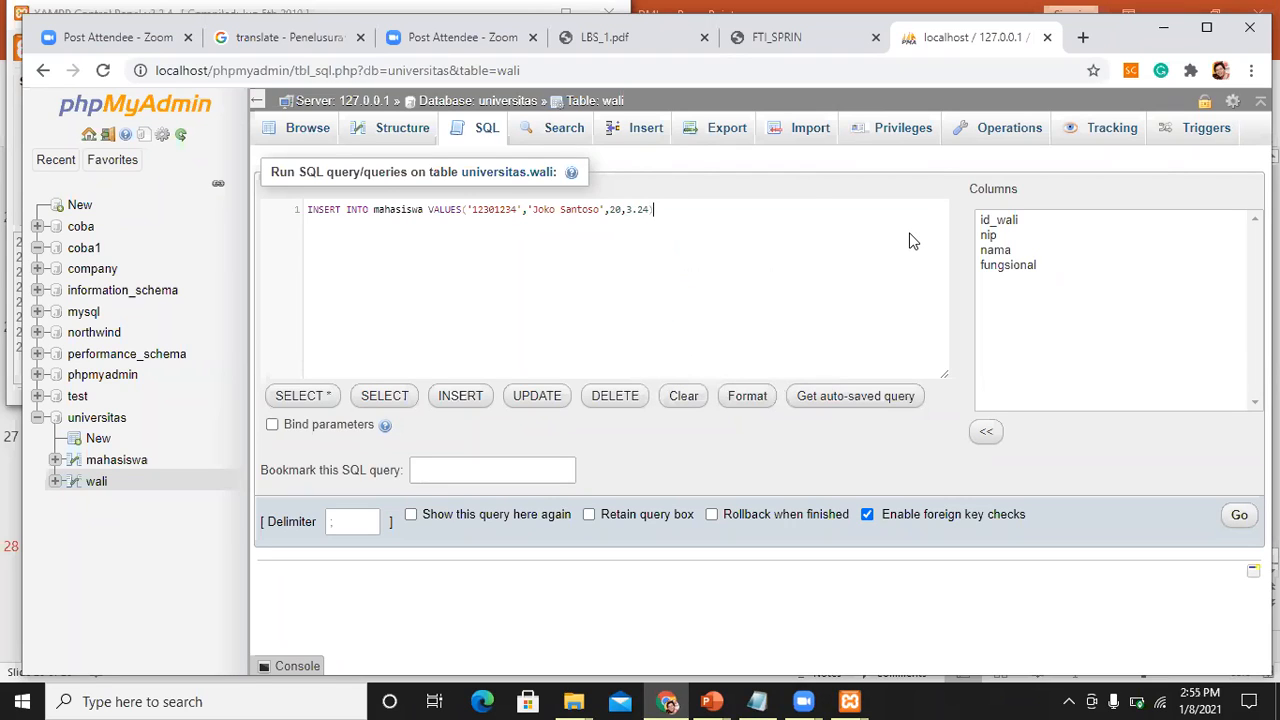
pyautogui.write(';')
# Step: Select the entire four-value INSERT statement and try to run it
pyautogui.click(294, 224)
pyautogui.keyDown('shift'); pyautogui.click(723, 217); pyautogui.keyUp('shift')
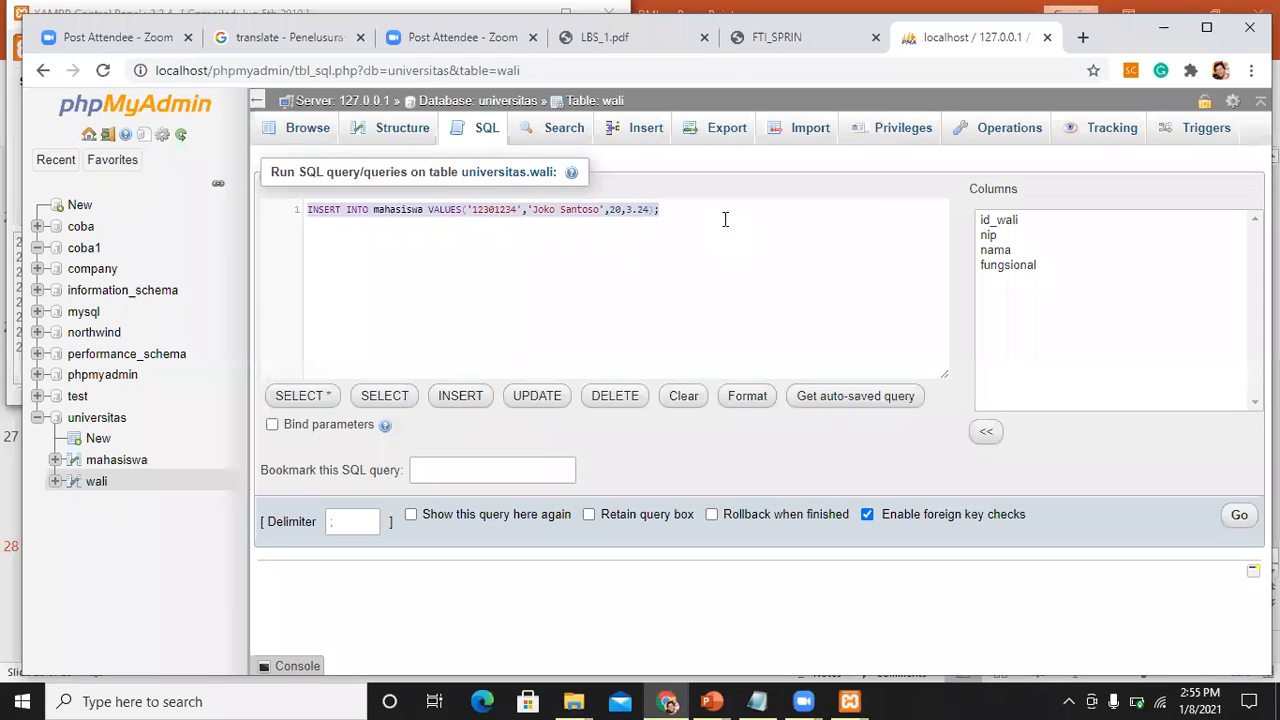
pyautogui.rightClick(634, 214)
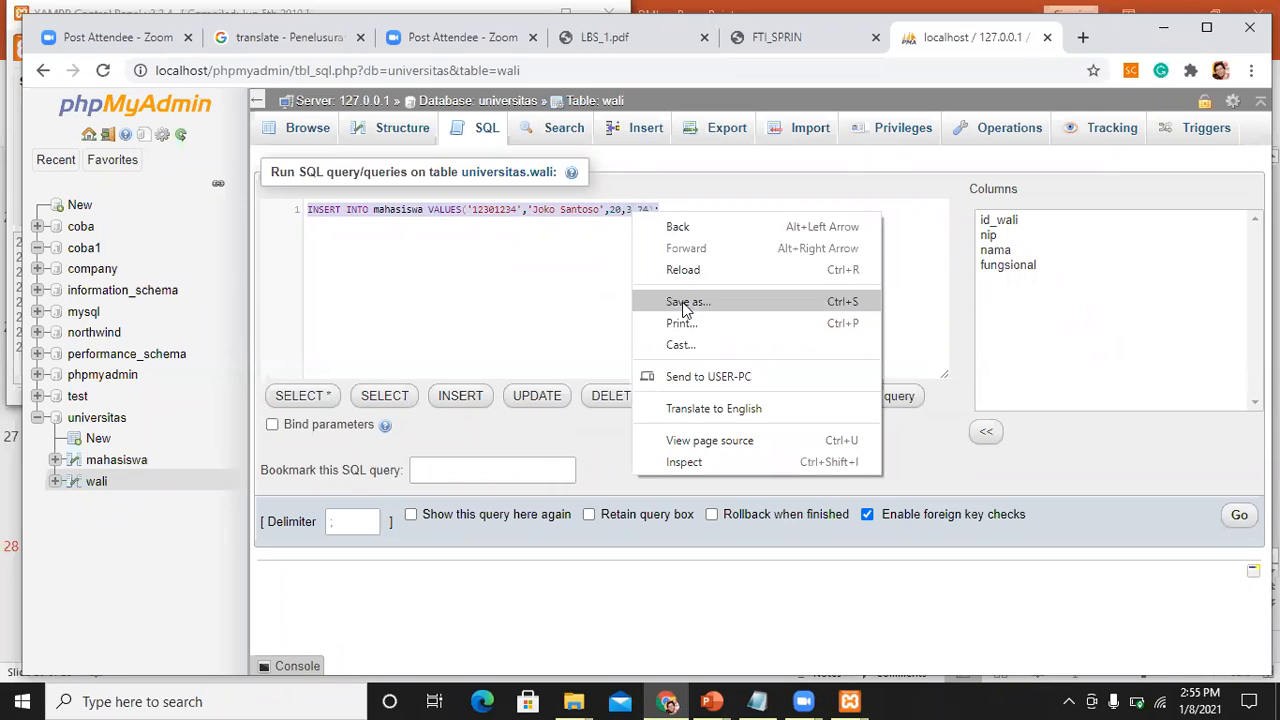
pyautogui.rightClick(476, 219)
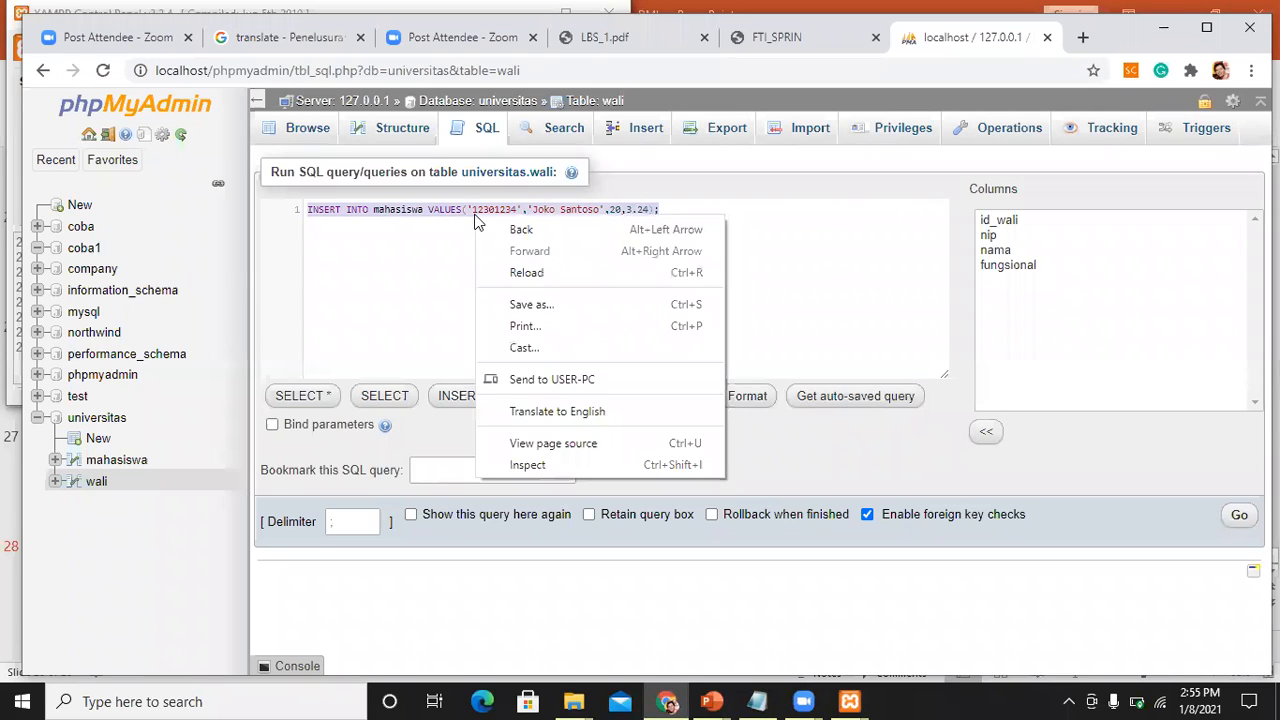
pyautogui.click(426, 277)
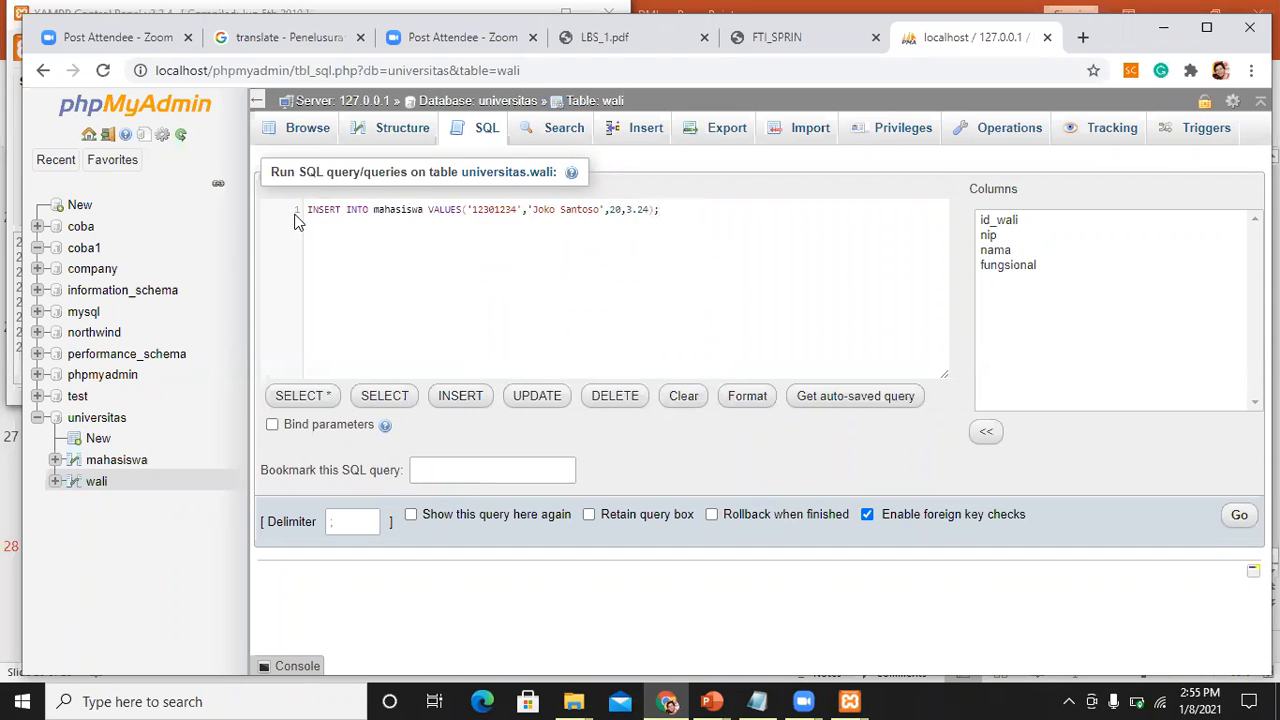
pyautogui.moveTo(306, 210); pyautogui.dragTo(695, 237)
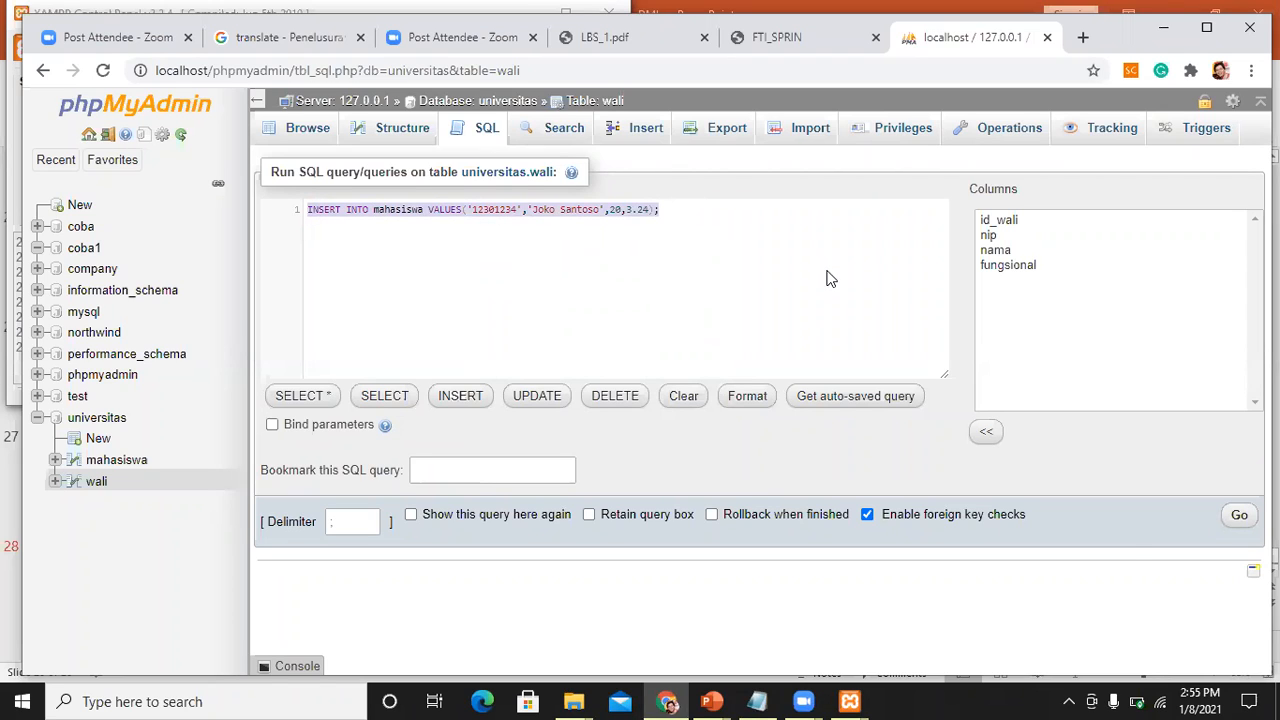
pyautogui.click(1238, 518)
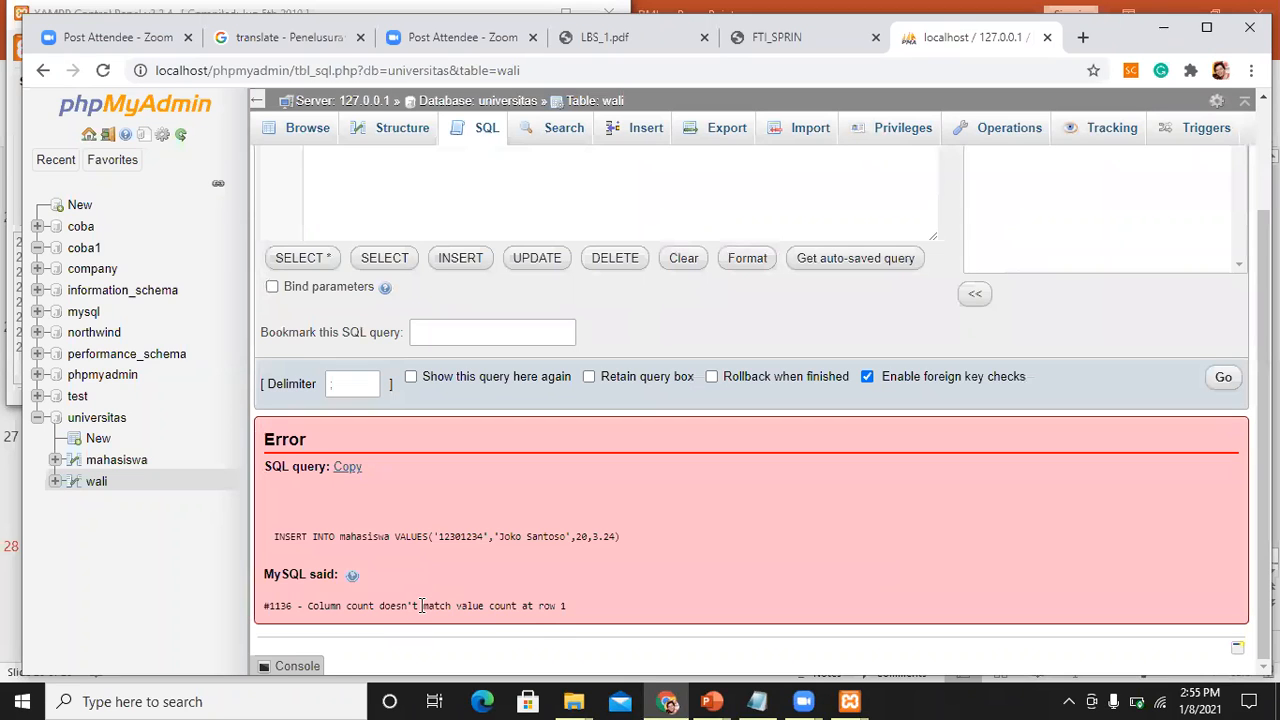
# Step: Add 1 as the id_wali value after 3.24 in the INSERT statement and run it
pyautogui.scroll(2, 526, 374)
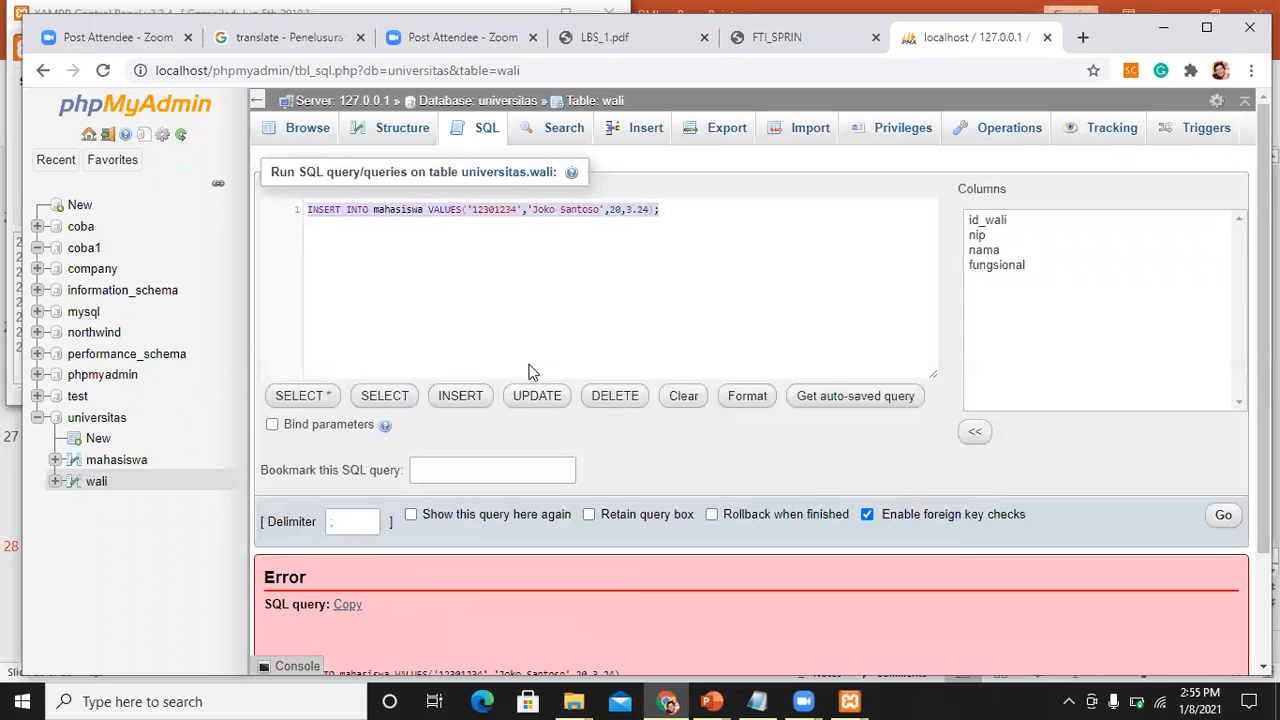
pyautogui.rightClick(379, 215)
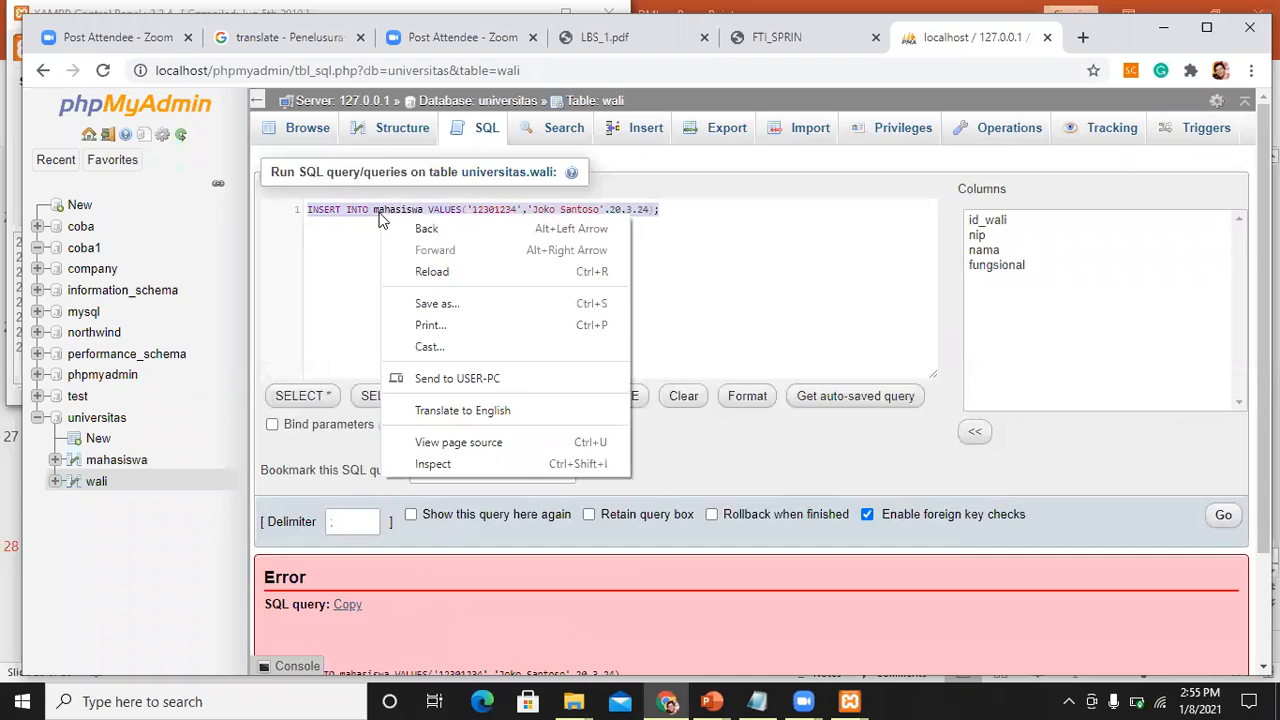
pyautogui.click(681, 214)
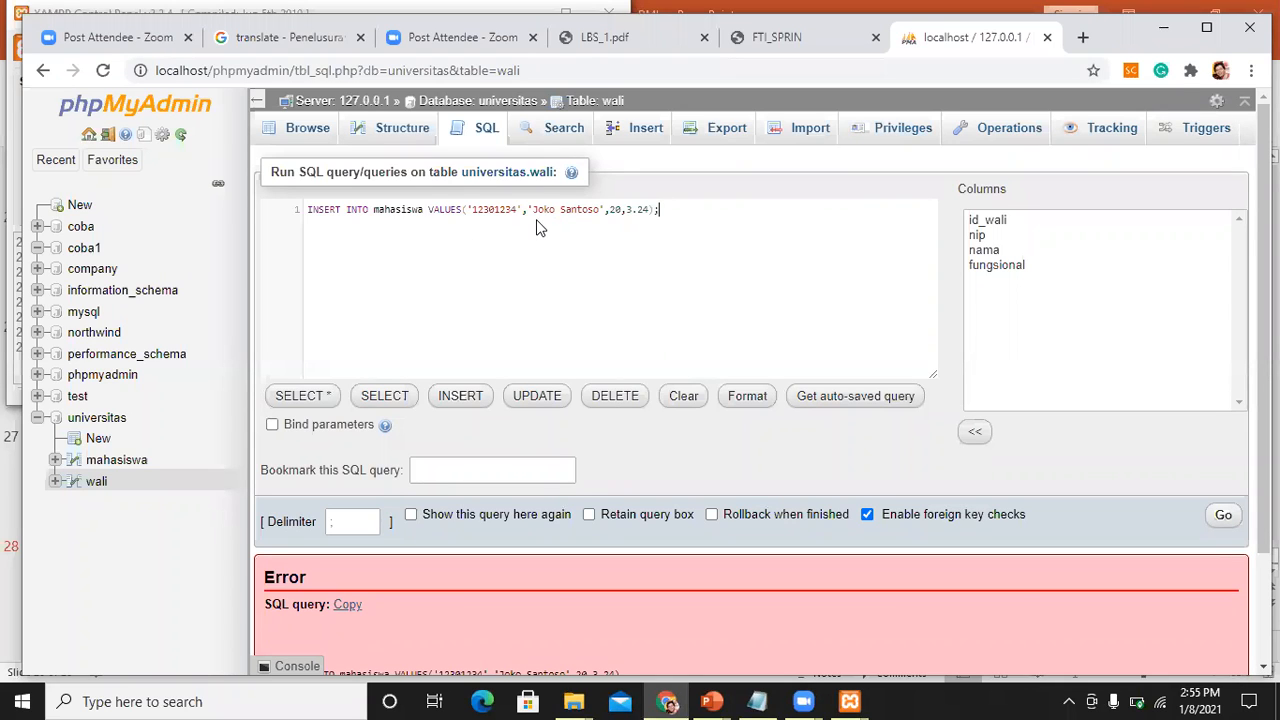
pyautogui.click(651, 213)
pyautogui.write(',')
pyautogui.write('1')
pyautogui.click(1226, 516)
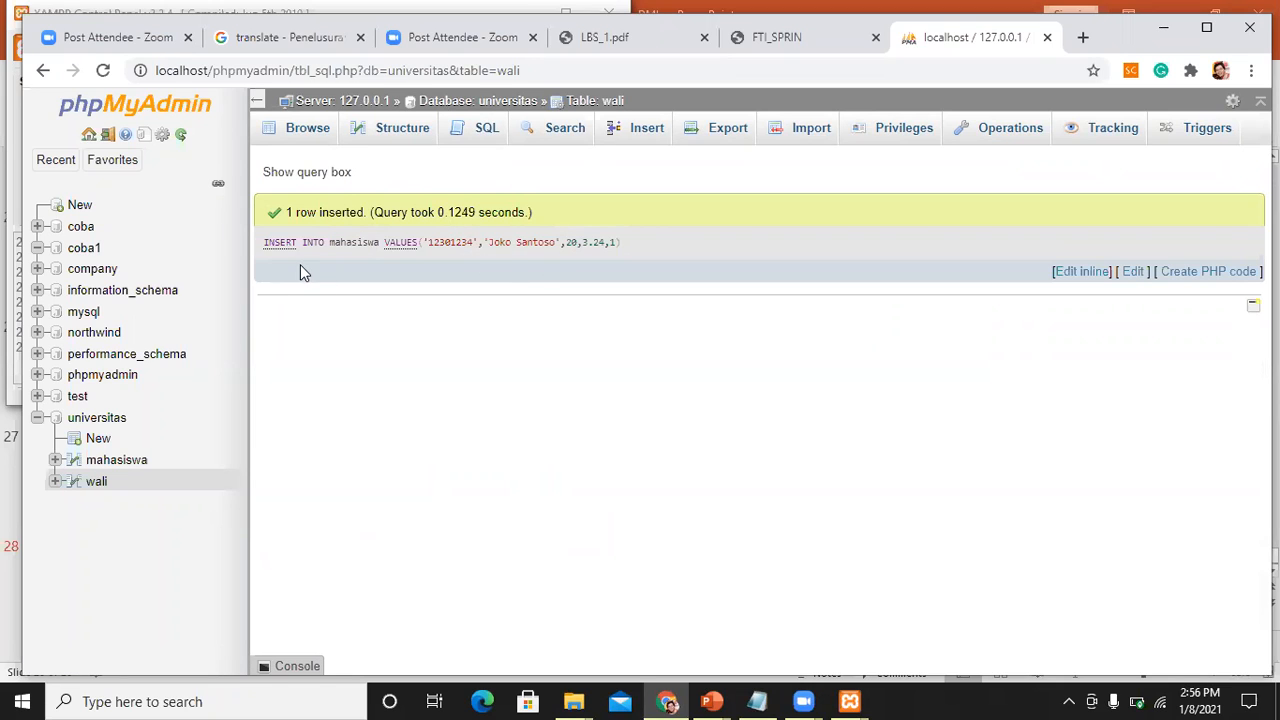
# Step: Check the records of the wali and mahasiswa tables and select the default query in the mahasiswa table's SQL editor
pyautogui.click(305, 134)
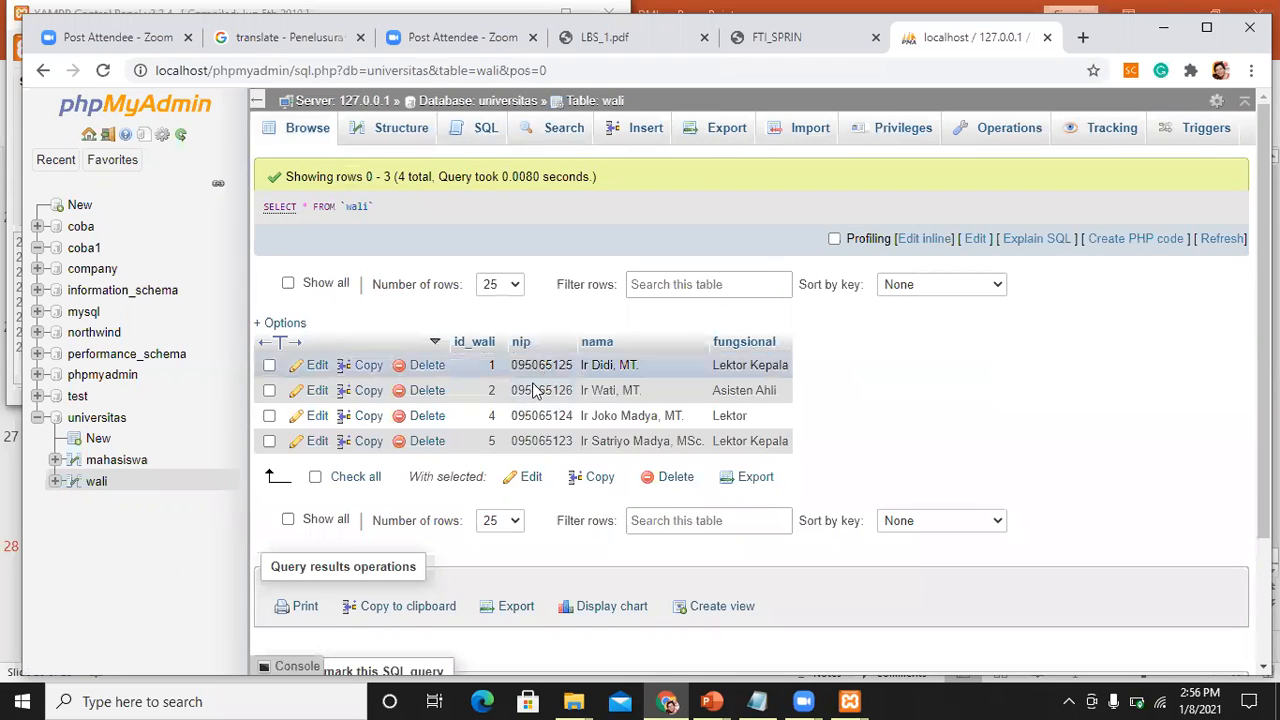
pyautogui.click(118, 466)
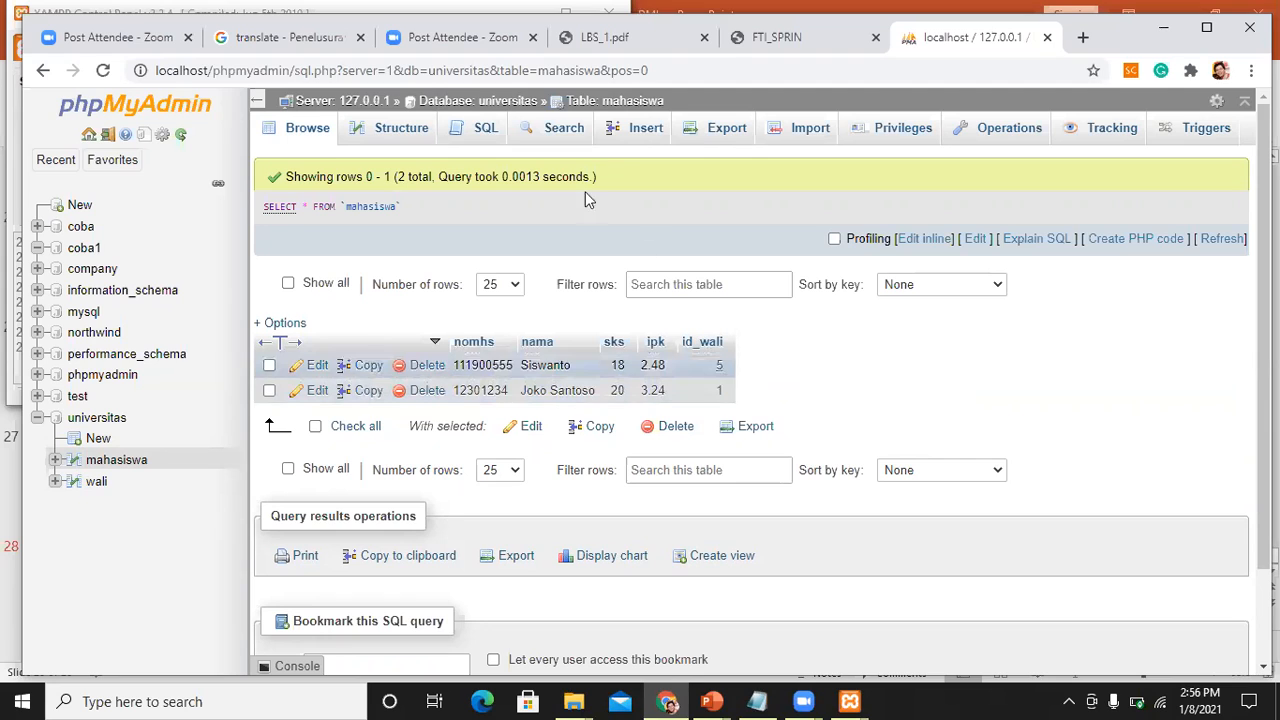
pyautogui.click(486, 140)
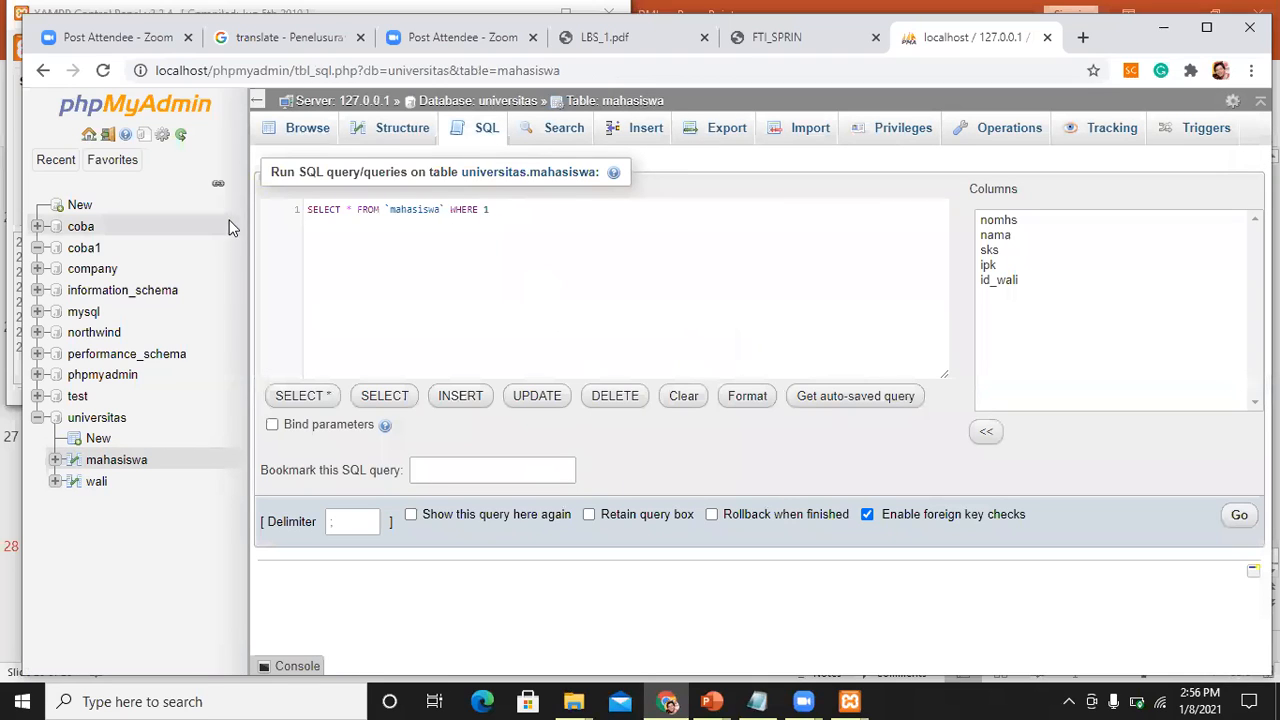
pyautogui.moveTo(306, 211); pyautogui.dragTo(443, 229)
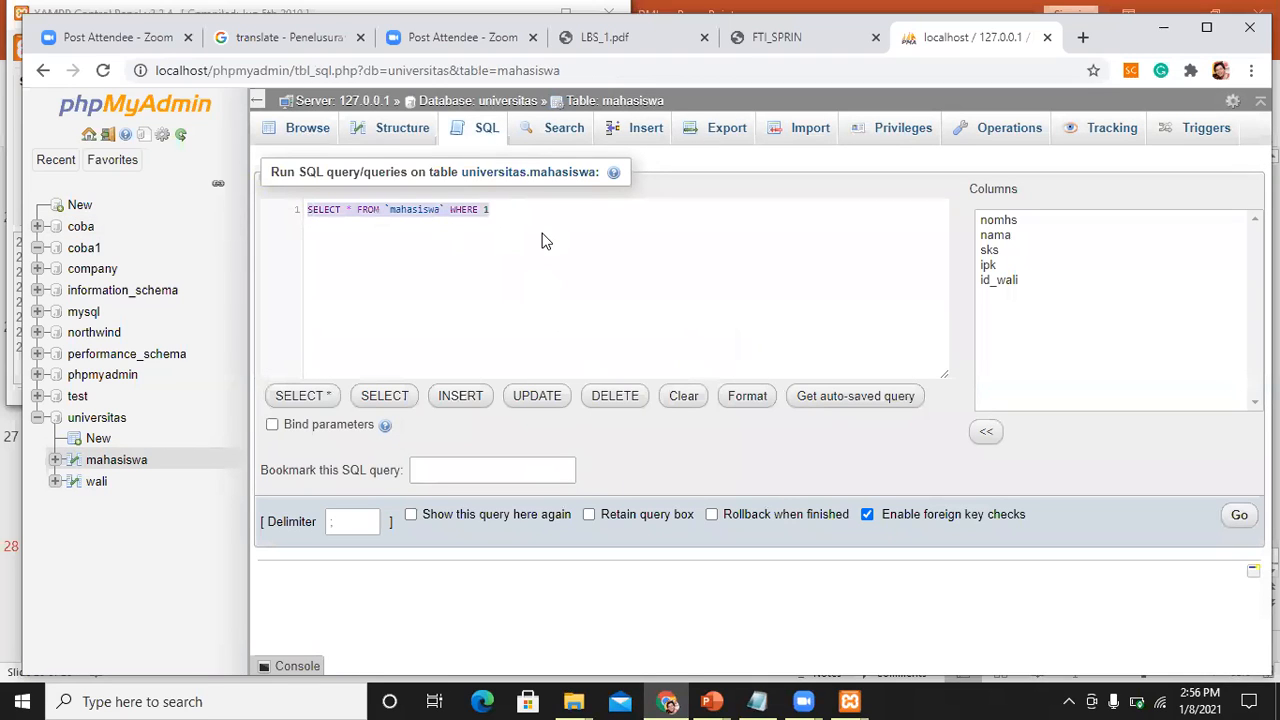
# Step: Replace the selected mahasiswa query with the keywords INSERT INTO
pyautogui.write('i')
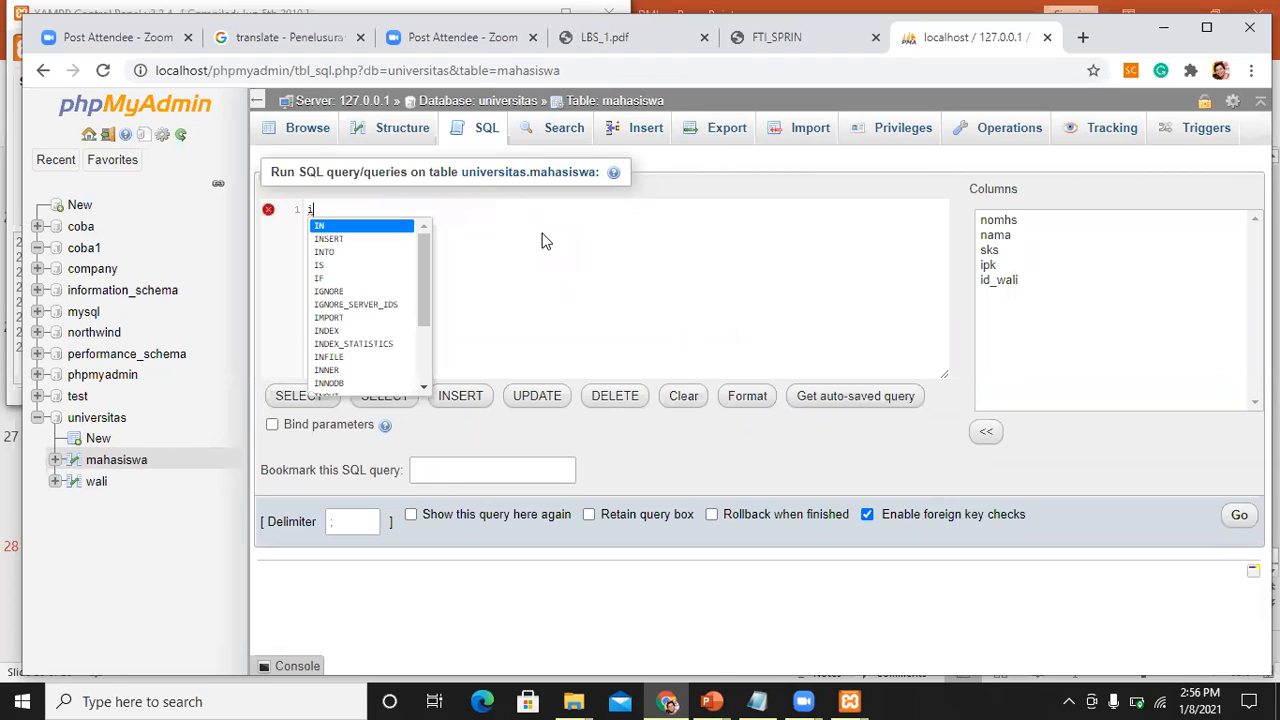
pyautogui.press('Down')
pyautogui.press('Return')
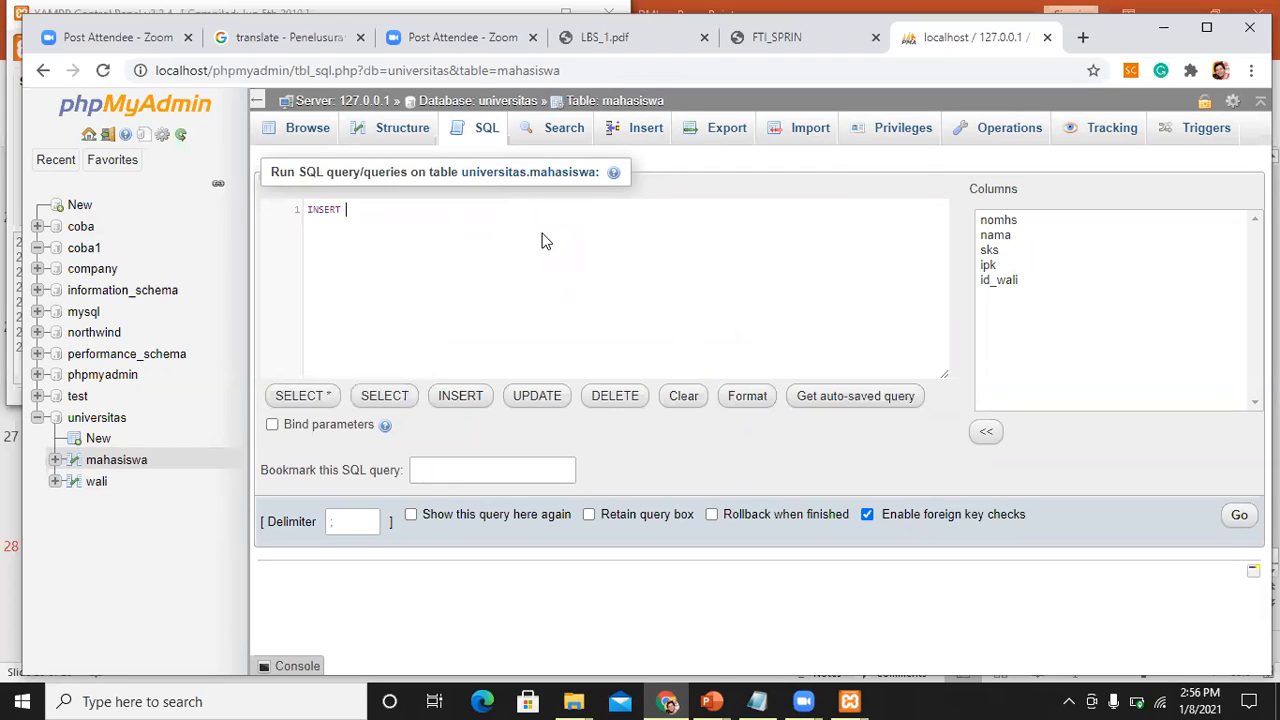
pyautogui.write('i')
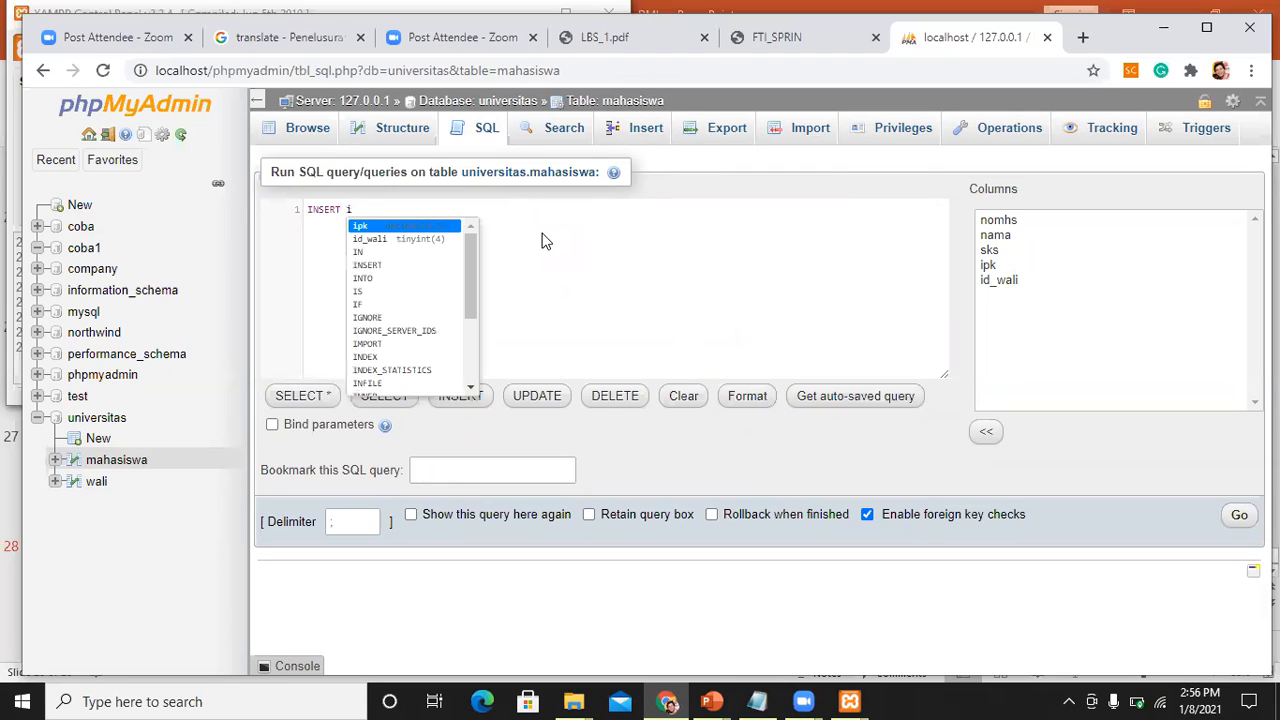
pyautogui.press('Down')
pyautogui.press('Down')
pyautogui.press('Down')
pyautogui.press('Down')
pyautogui.press('Return')
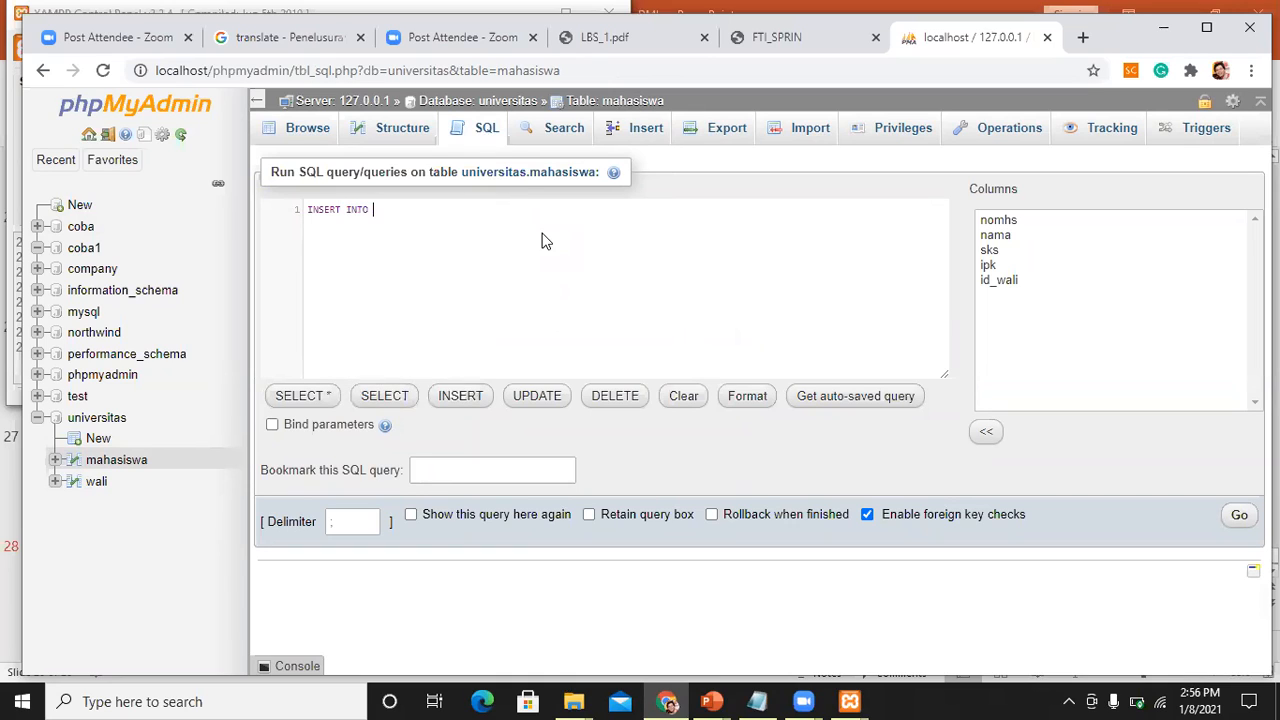
# Step: Extend the statement to INSERT INTO mahasiswa VALUES and begin the first row with a quoted student number
pyautogui.write('m')
pyautogui.press('Return')
pyautogui.write('v')
pyautogui.press('Down')
pyautogui.press('Up')
pyautogui.press('Return')
pyautogui.press('Return')
pyautogui.write("('1234")
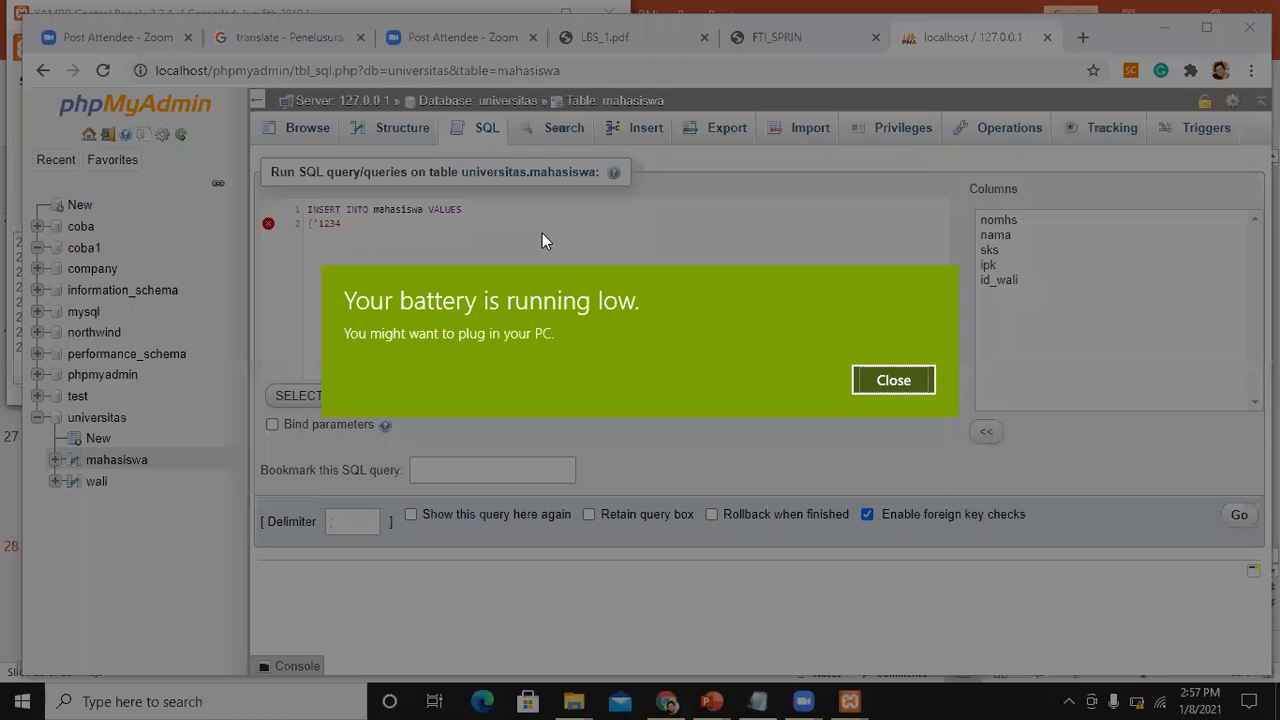
pyautogui.click(892, 381)
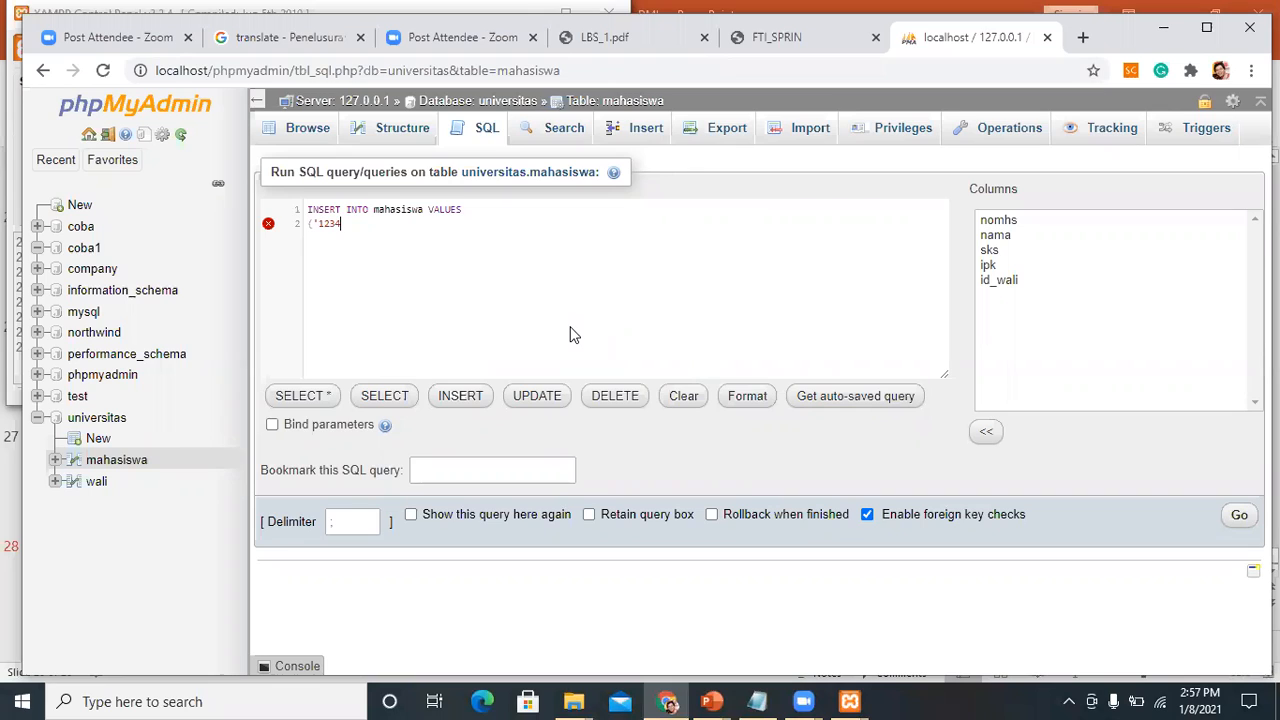
# Step: Finish the first row with the rest of the student number, the student's name, 22, 3.25 and 2, ending in a comma
pyautogui.write('111')
pyautogui.write("6','Santi', 22,3.")
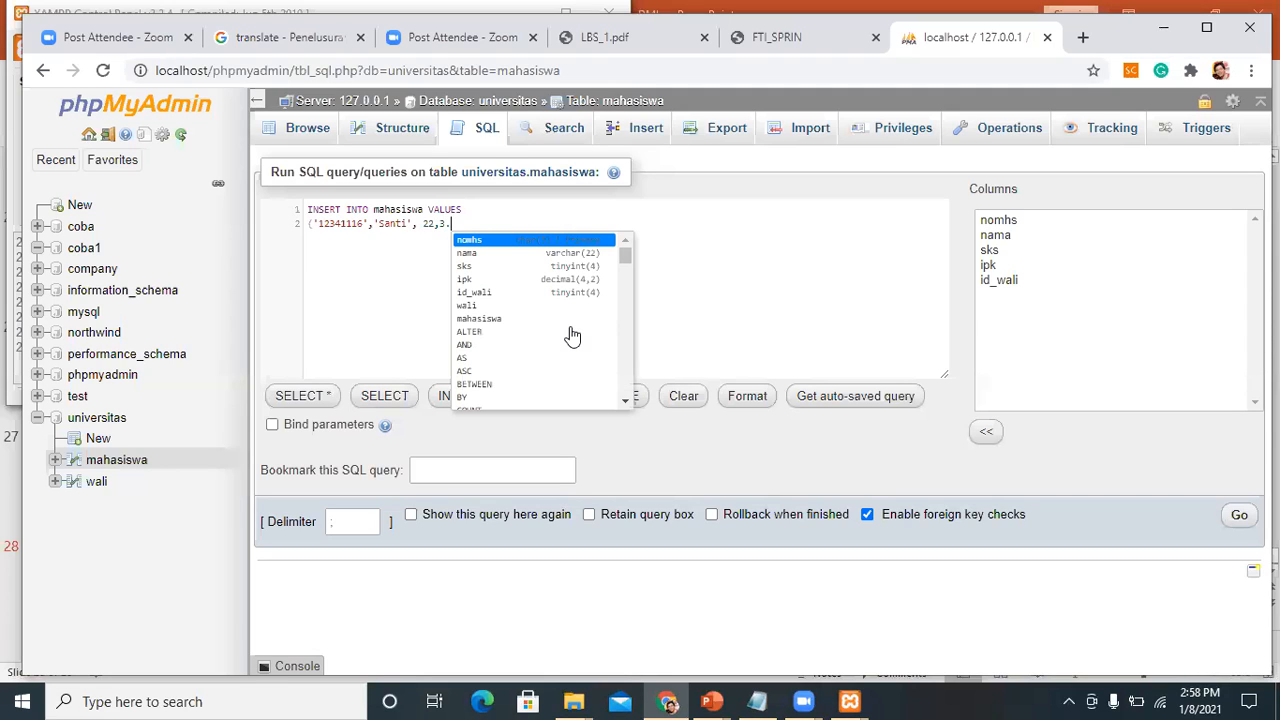
pyautogui.write('25')
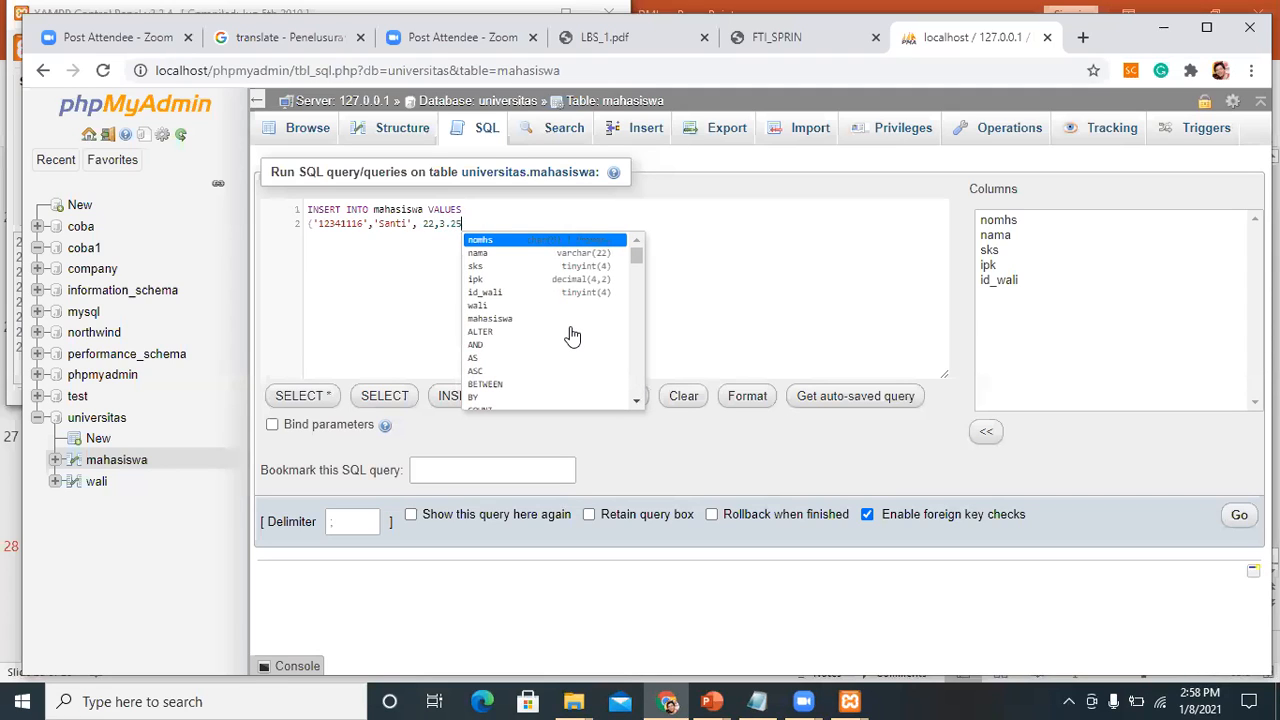
pyautogui.write(',')
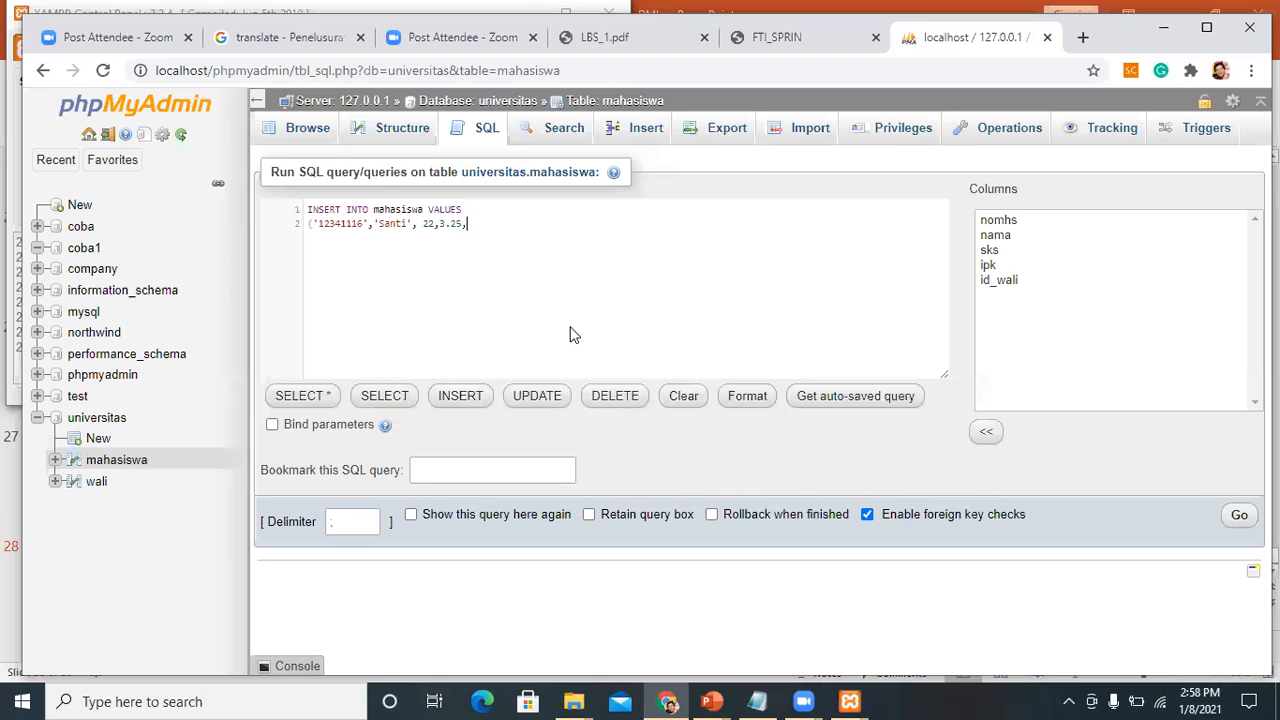
pyautogui.write('2),')
pyautogui.press('Return')
# Step: Duplicate the first row of values onto the line below it
pyautogui.press('Up')
pyautogui.hotkey('shift', 'Down')
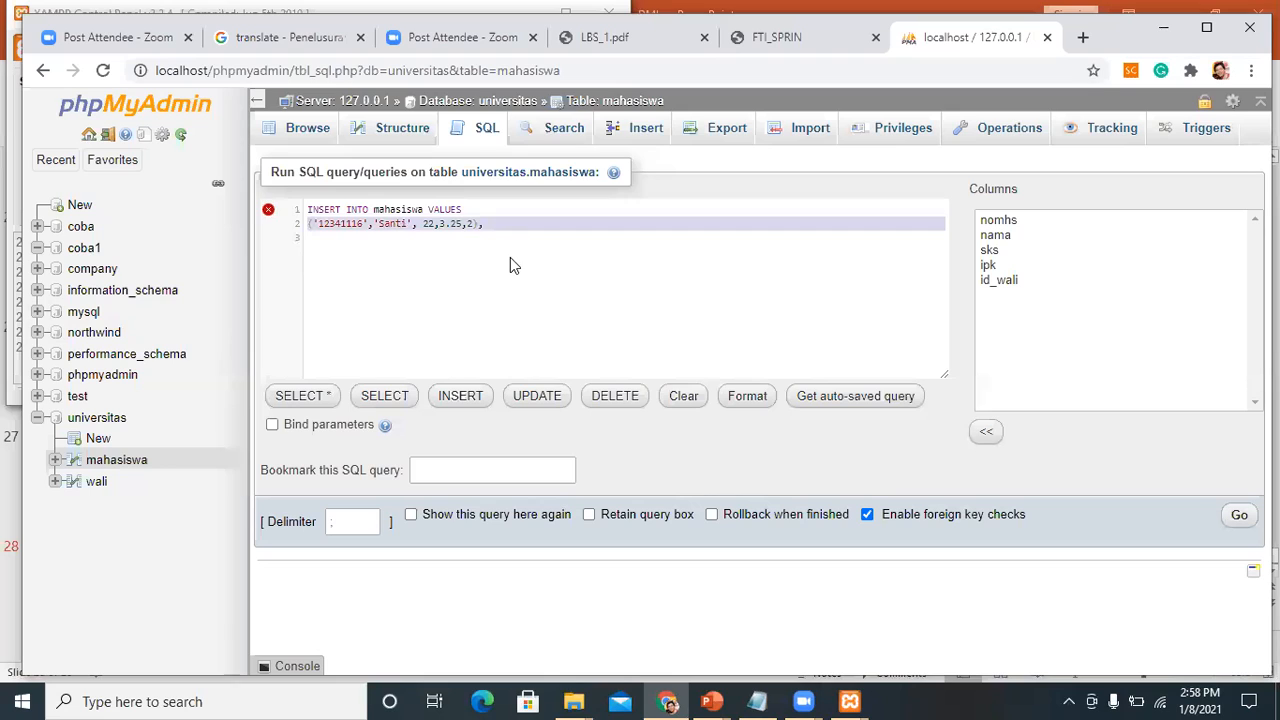
pyautogui.hotkey('ctrl', 'c')
pyautogui.click(327, 238)
pyautogui.hotkey('ctrl', 'v')
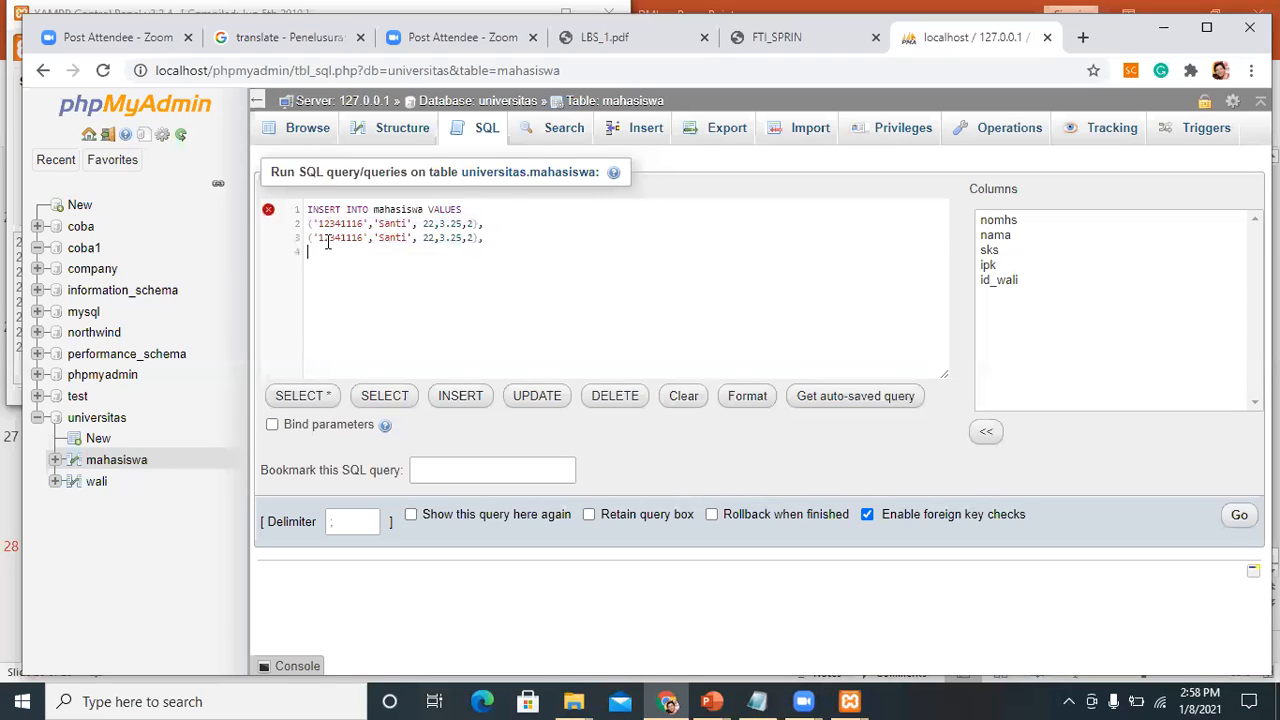
# Step: Set the last digit of the second row's student number to 7 and replace the student name's initial
pyautogui.click(361, 240)
pyautogui.press('Delete')
pyautogui.write('7')
pyautogui.press('Right')
pyautogui.press('Right')
pyautogui.press('Right')
pyautogui.press('Right')
pyautogui.press('Right')
pyautogui.press('Right')
pyautogui.press('Left')
pyautogui.press('Left')
pyautogui.press('Delete')
pyautogui.write('Y')
# Step: Set the second row's sks to 18, ipk to 2.92 and id_wali to 4
pyautogui.click(423, 238)
pyautogui.write('1')
pyautogui.press('Delete')
pyautogui.press('Delete')
pyautogui.write('8')
pyautogui.press('Right')
pyautogui.press('Right')
pyautogui.press('Right')
pyautogui.write('2')
pyautogui.press('Delete')
pyautogui.press('Right')
pyautogui.write('9')
pyautogui.press('Delete')
pyautogui.press('BackSpace')
pyautogui.write('4')
# Step: Run the two-row INSERT, ended with a semicolon, and browse the mahasiswa records
pyautogui.click(485, 237)
pyautogui.press('BackSpace')
pyautogui.write(';')
pyautogui.click(1238, 516)
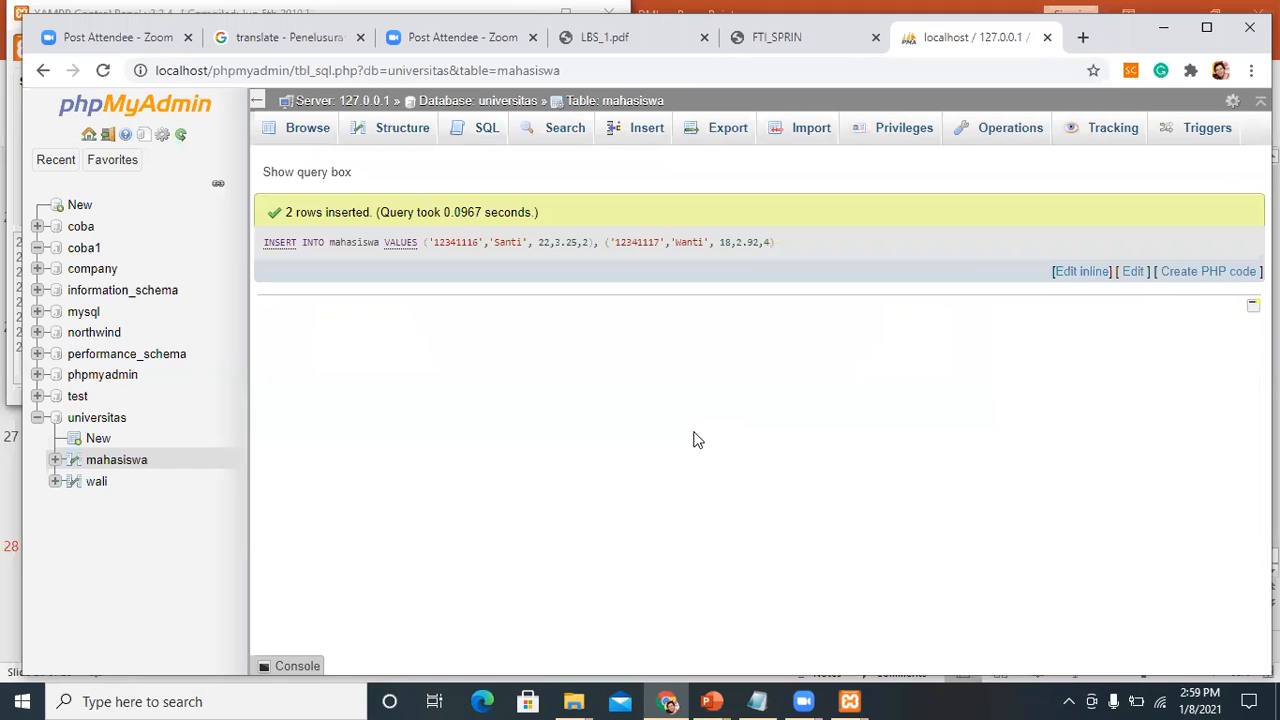
pyautogui.click(307, 130)
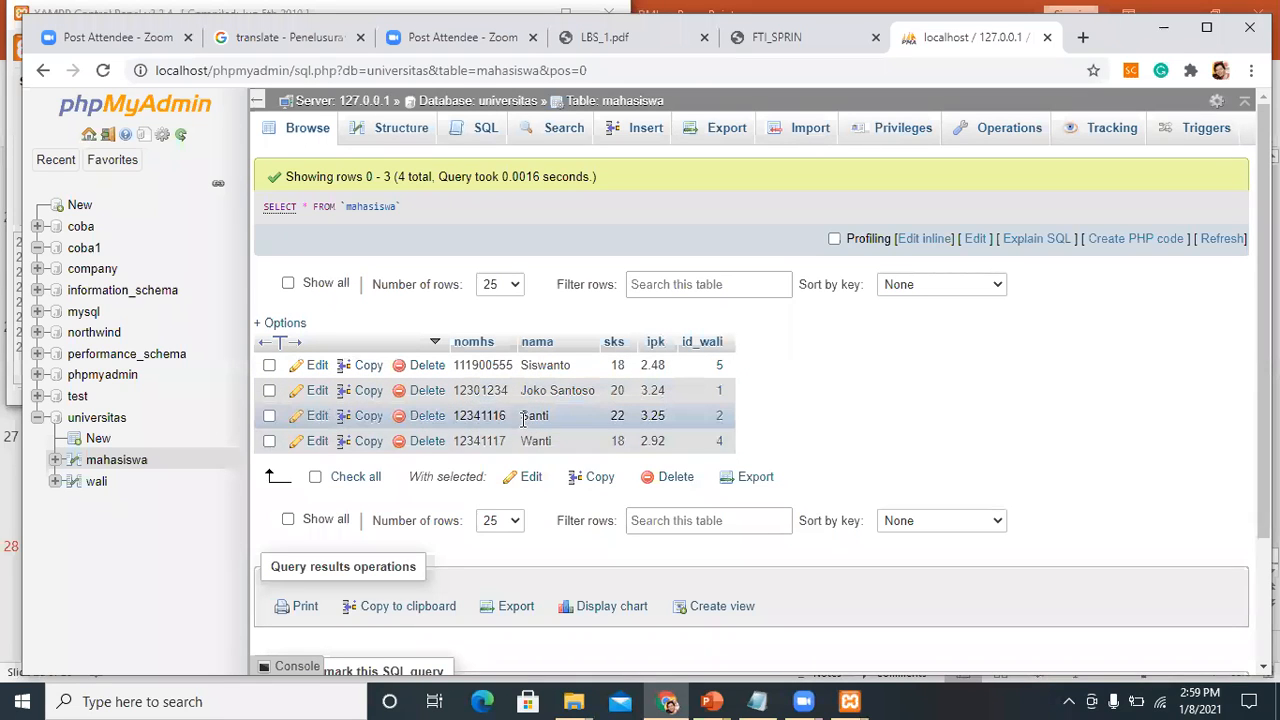
# Step: Query all mahasiswa records with the condition WHERE ipk<3.00 and run it
pyautogui.click(487, 136)
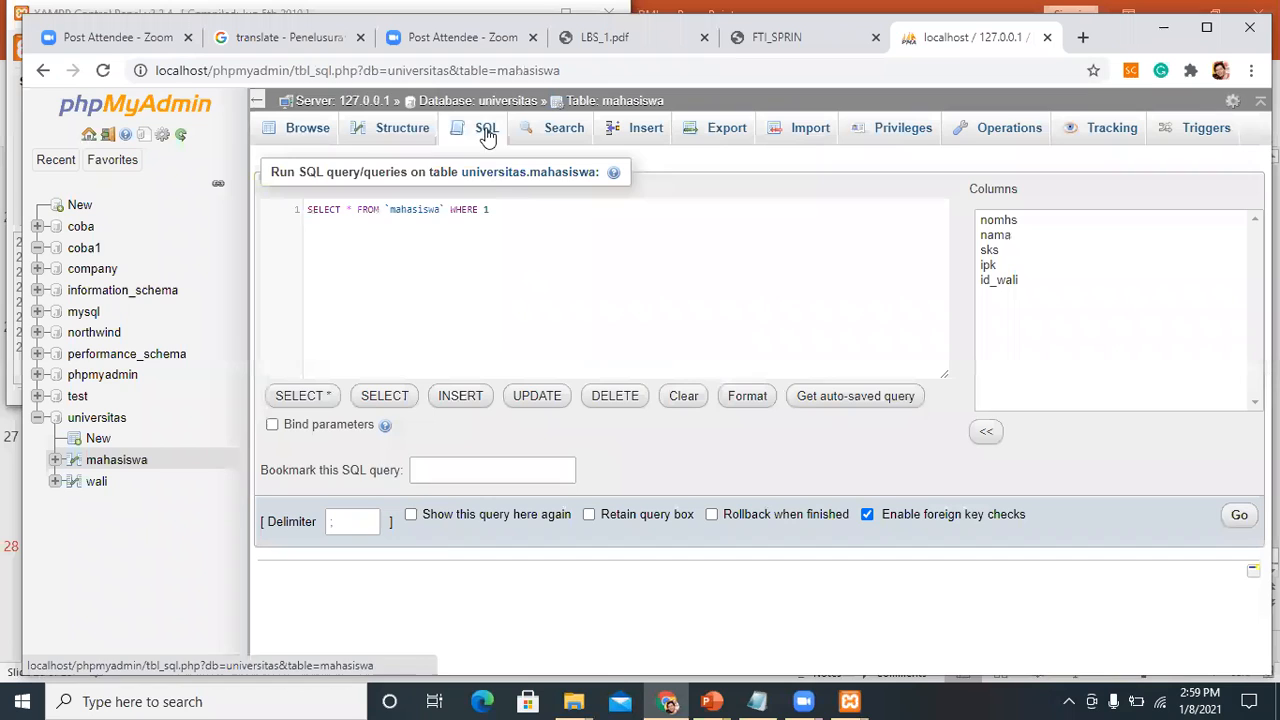
pyautogui.moveTo(526, 214); pyautogui.dragTo(444, 220)
pyautogui.click(444, 220)
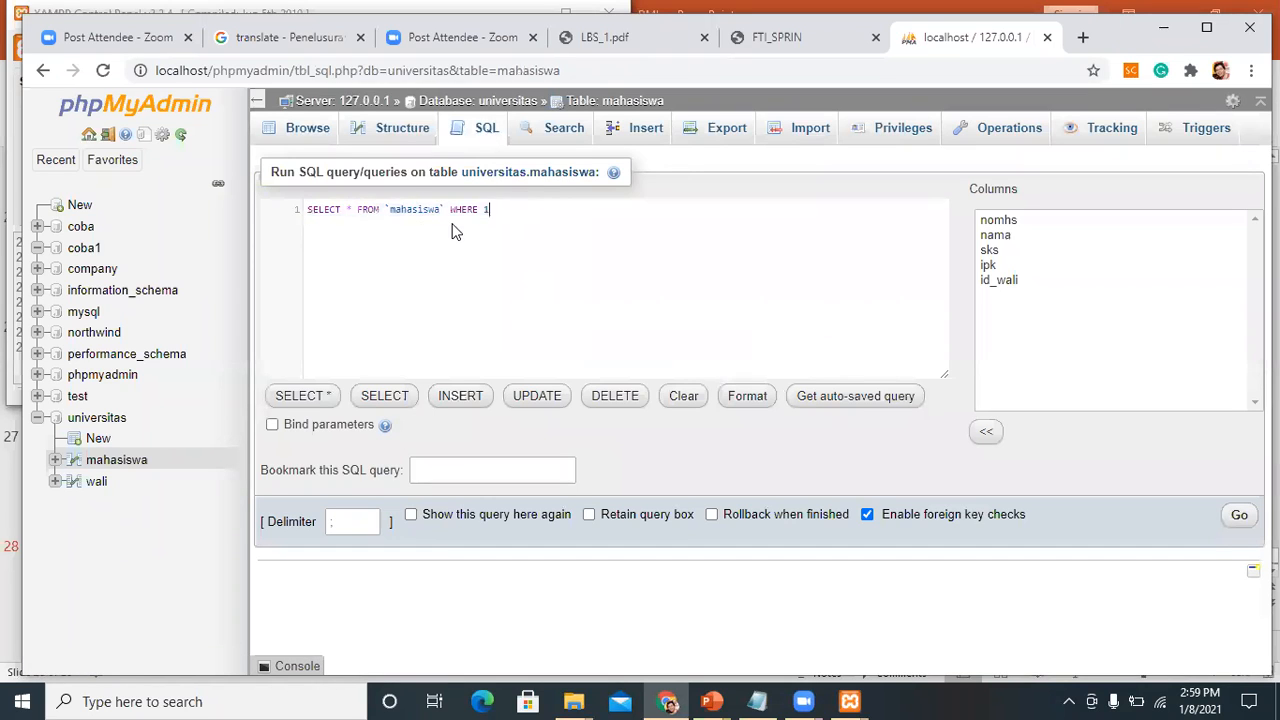
pyautogui.press('BackSpace')
pyautogui.write('ipk=')
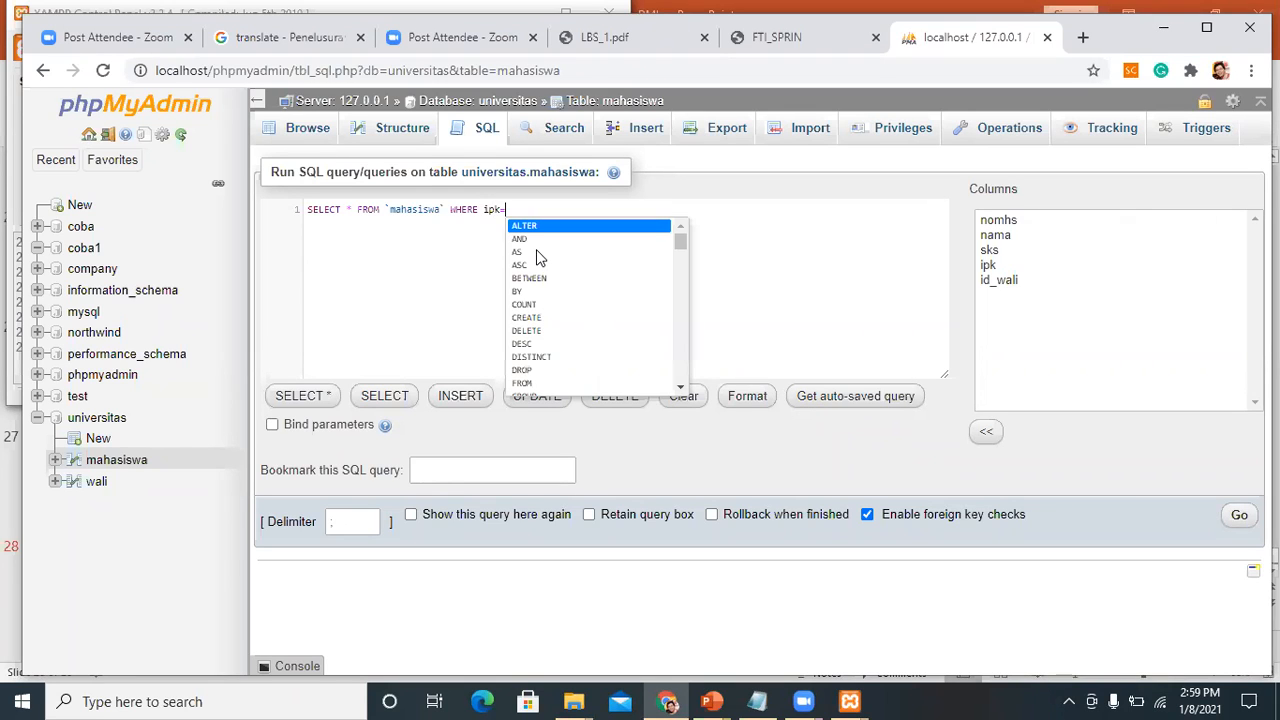
pyautogui.press('BackSpace')
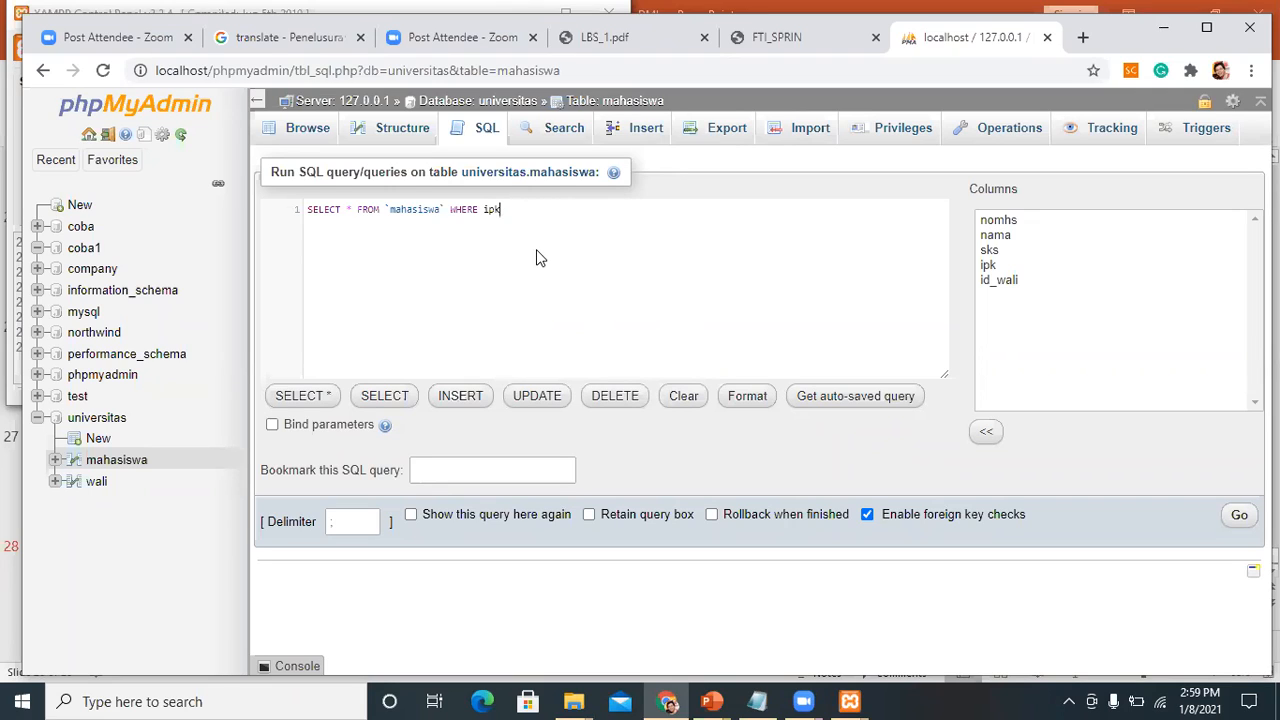
pyautogui.write(',')
pyautogui.press('BackSpace')
pyautogui.write('<3.00')
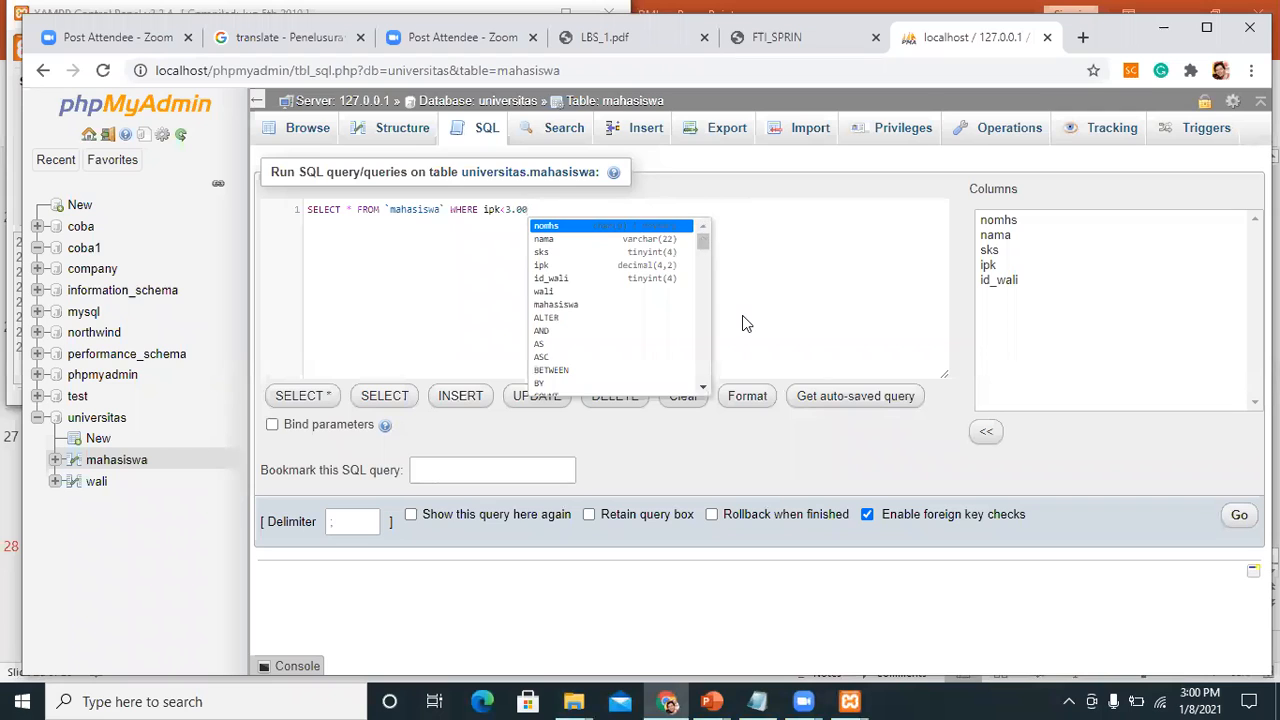
pyautogui.write(';')
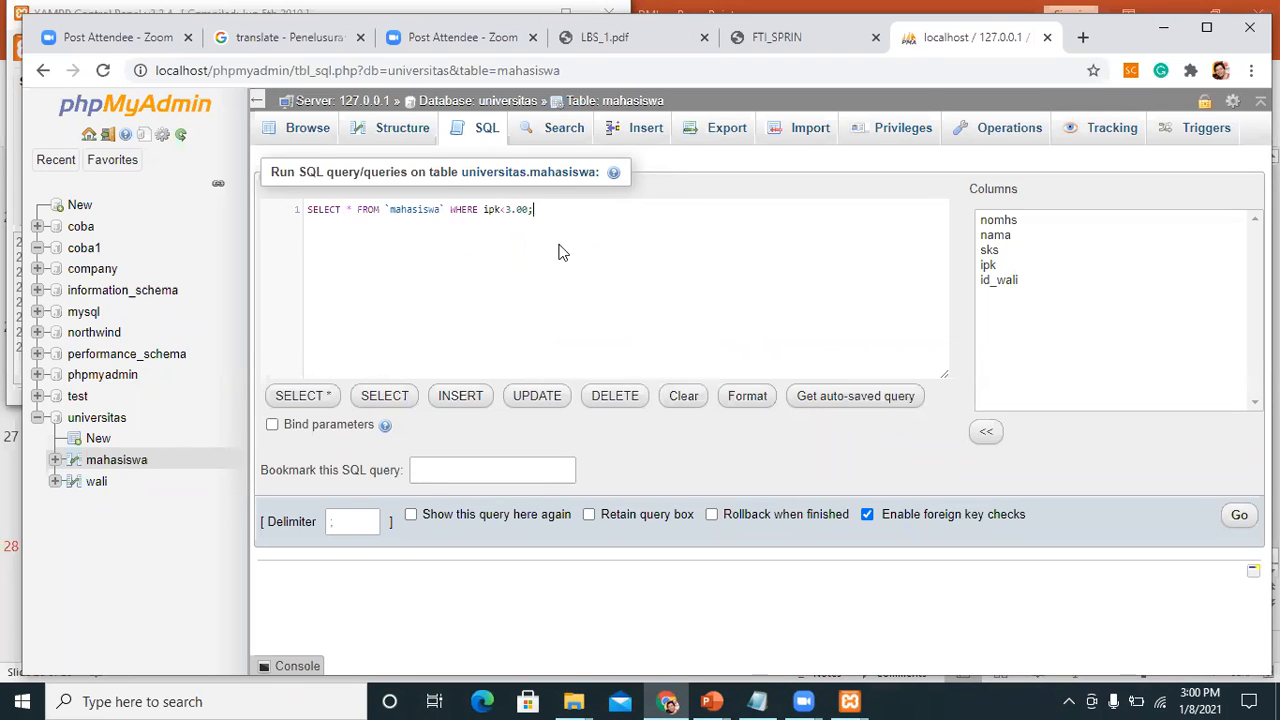
pyautogui.click(1238, 516)
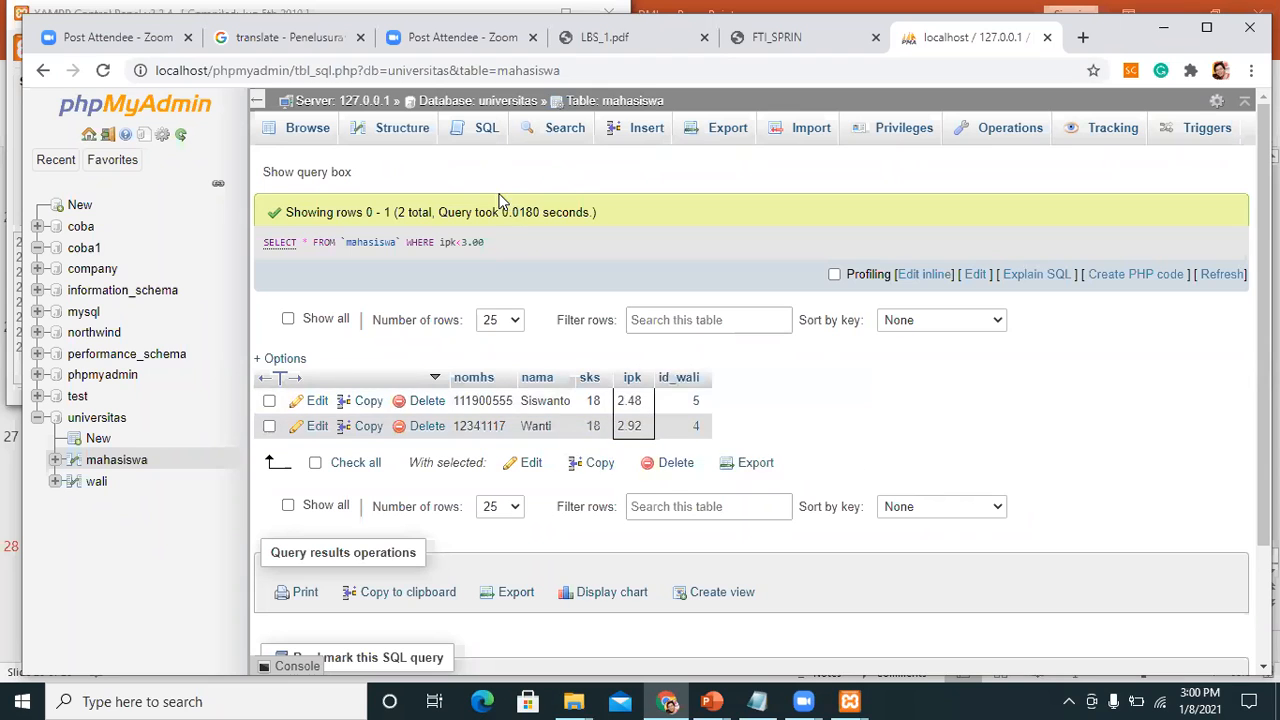
# Step: Query all mahasiswa records WHERE nama like "%anti" and run it
pyautogui.click(483, 131)
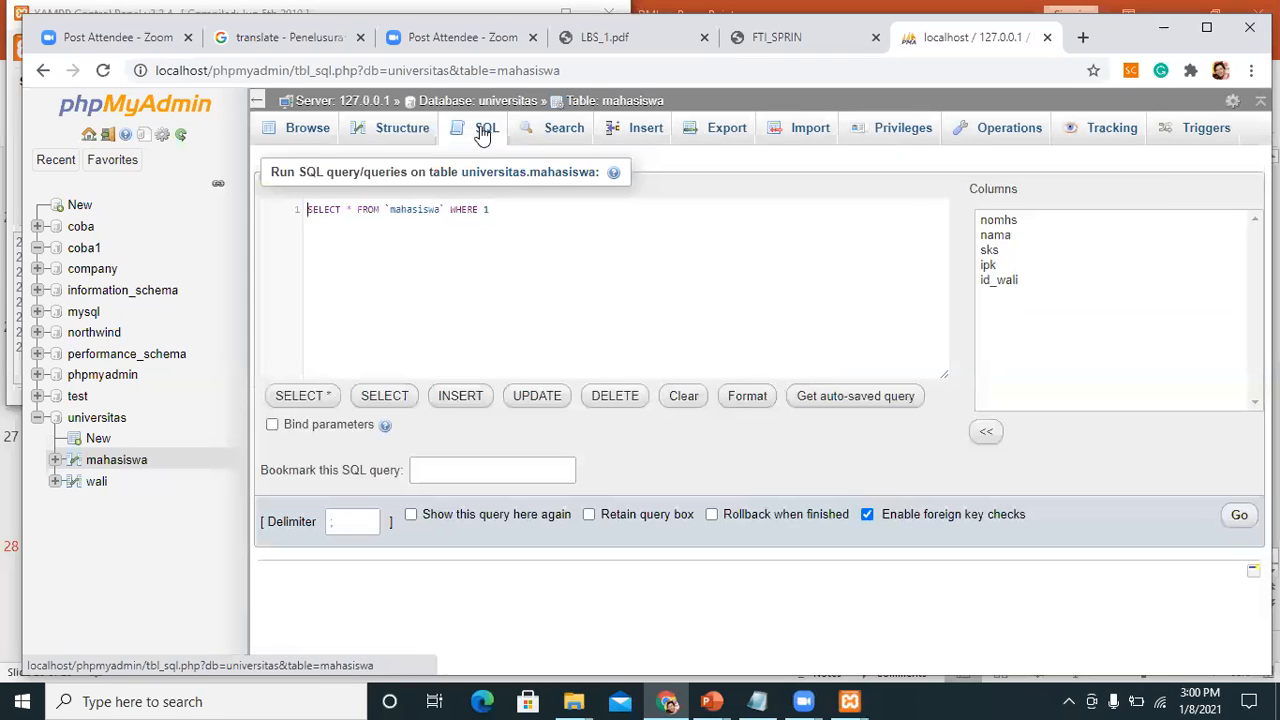
pyautogui.click(481, 209)
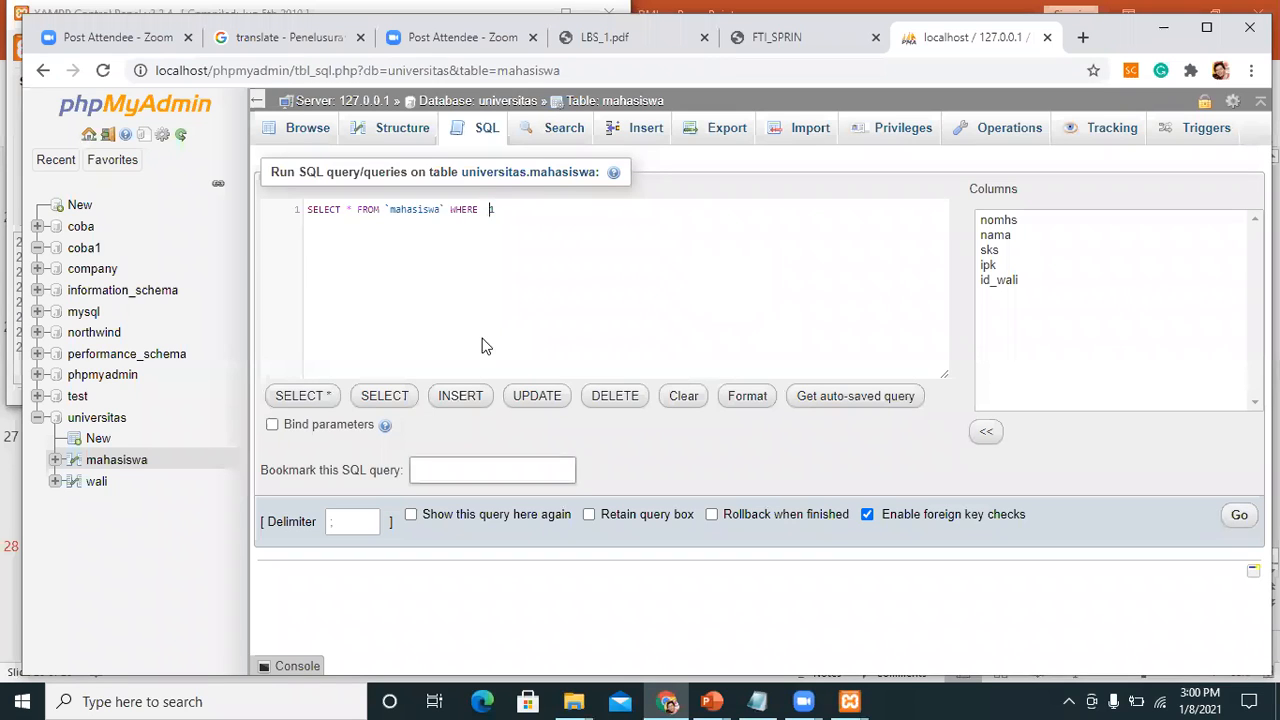
pyautogui.click(405, 137)
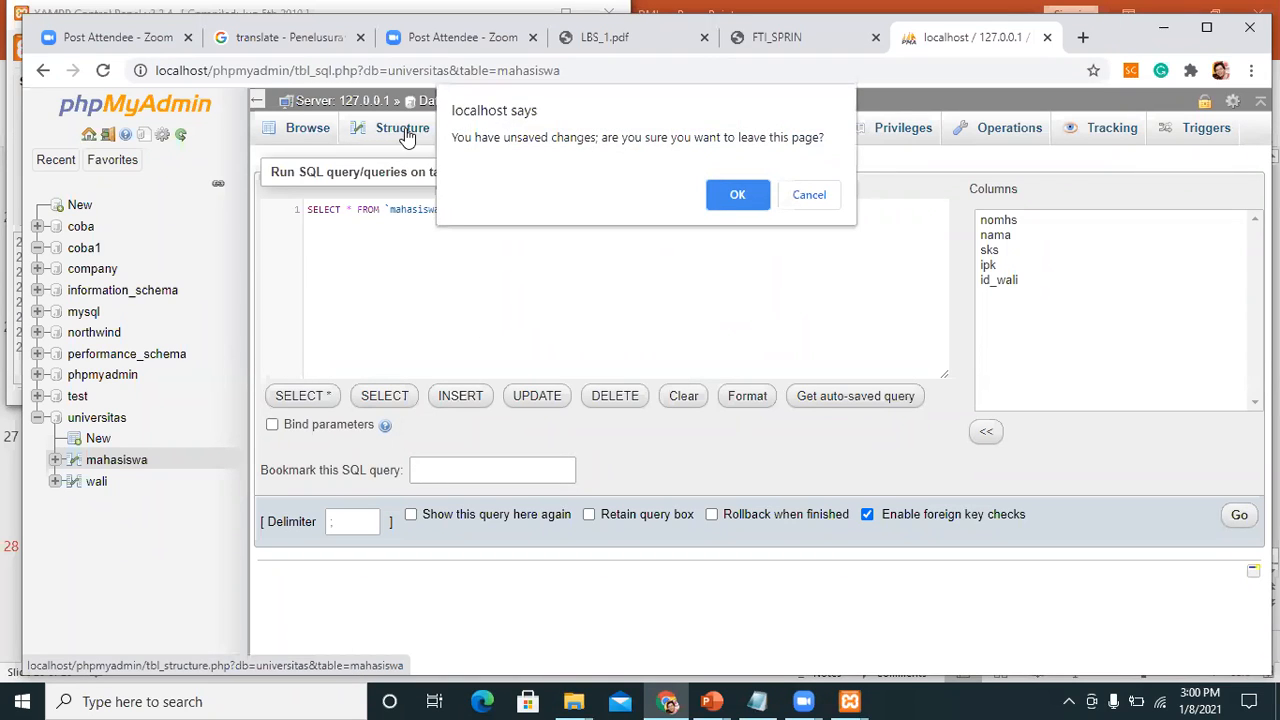
pyautogui.click(805, 198)
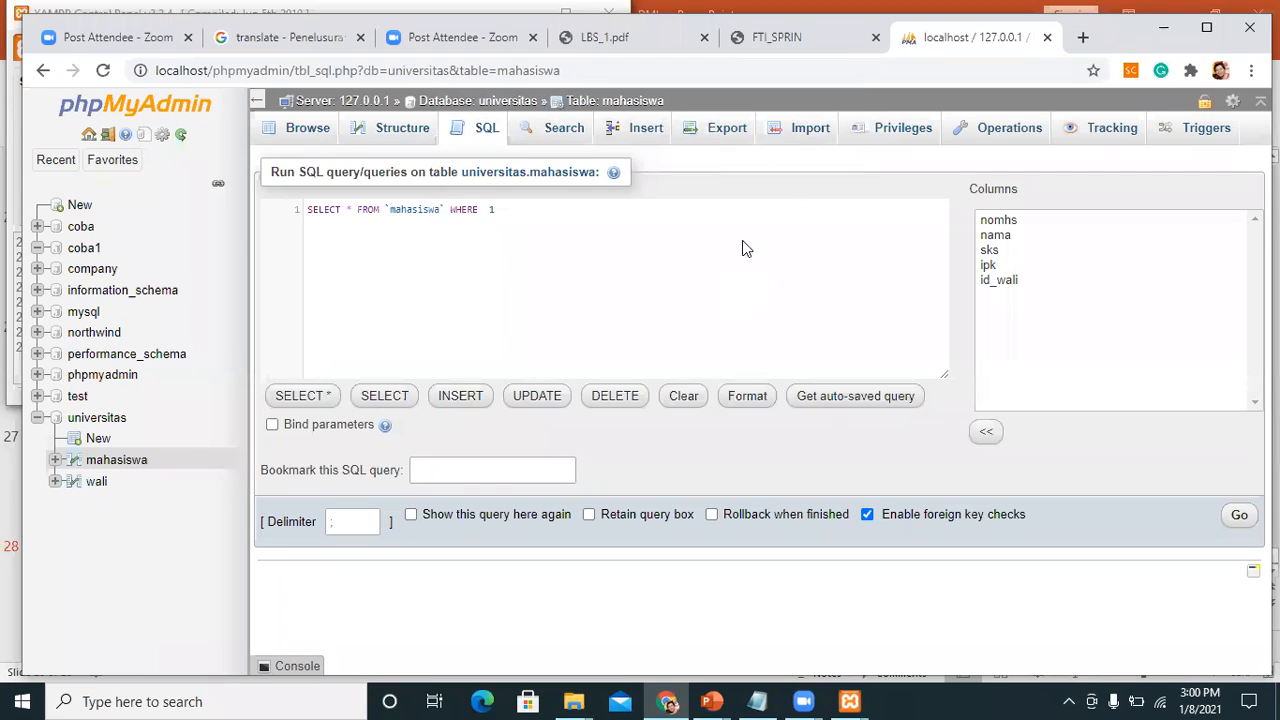
pyautogui.doubleClick(490, 210)
pyautogui.write('nam')
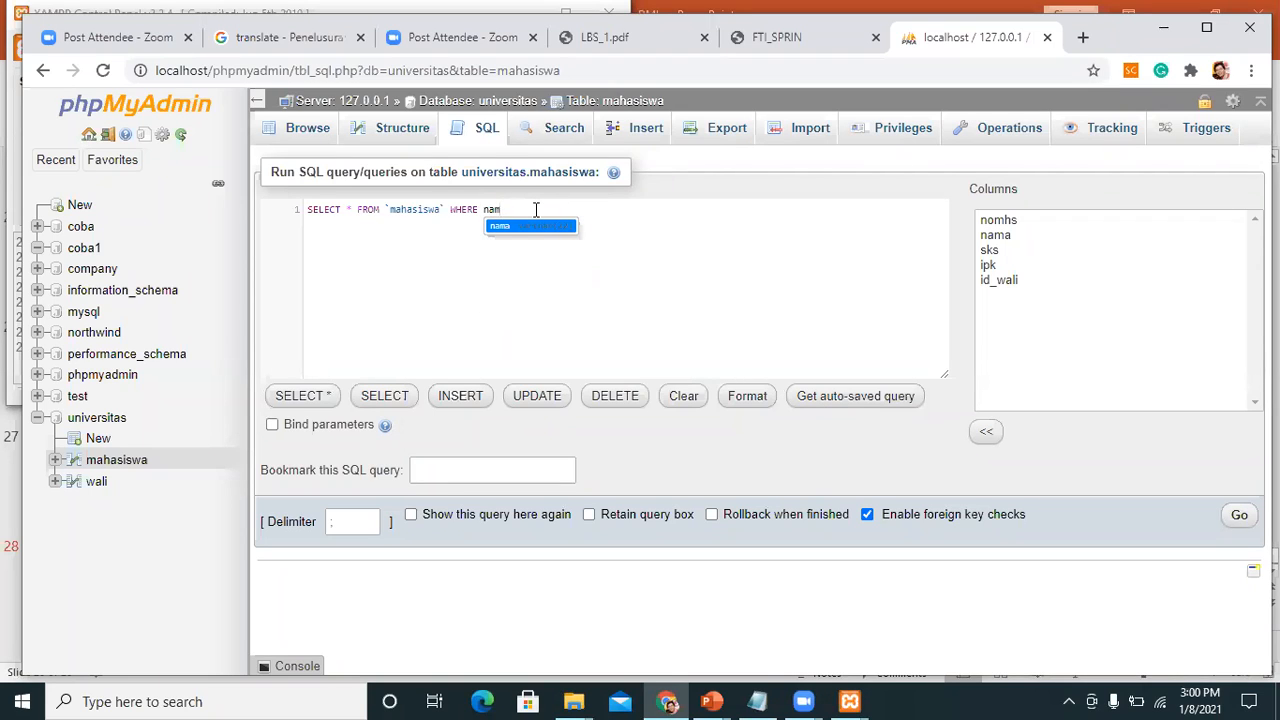
pyautogui.write('a ')
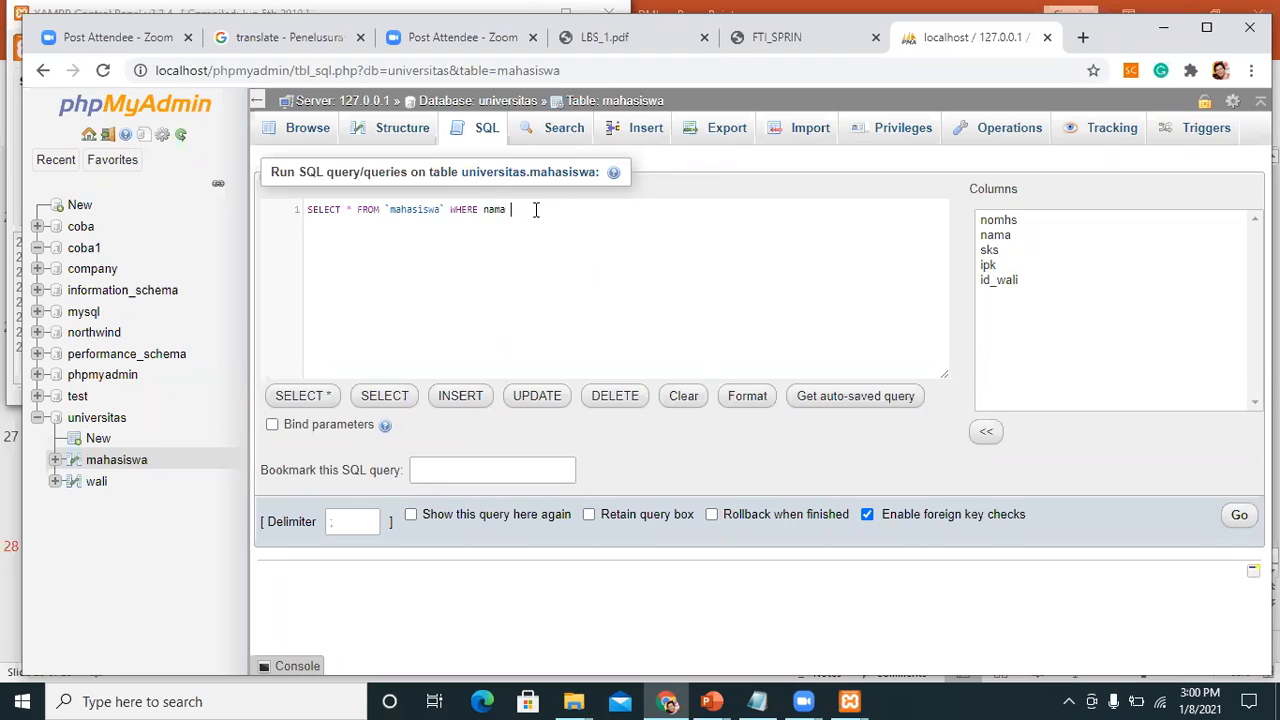
pyautogui.write('li')
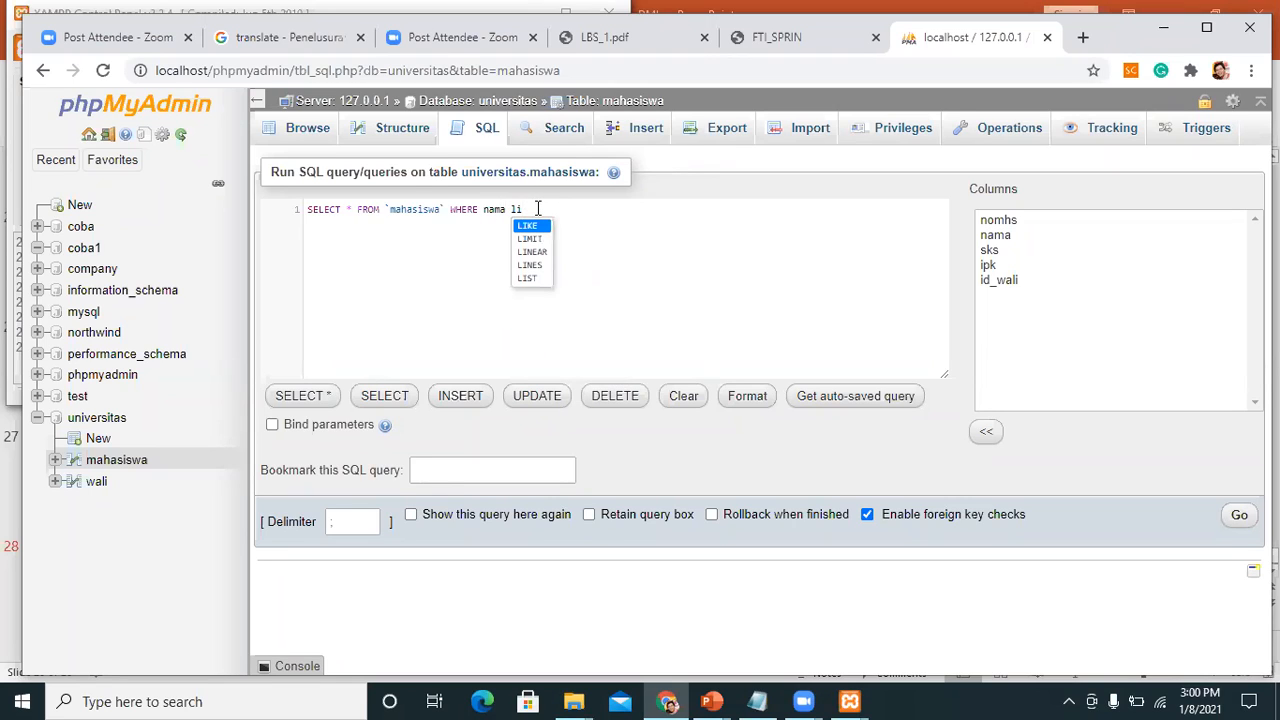
pyautogui.write('ke ')
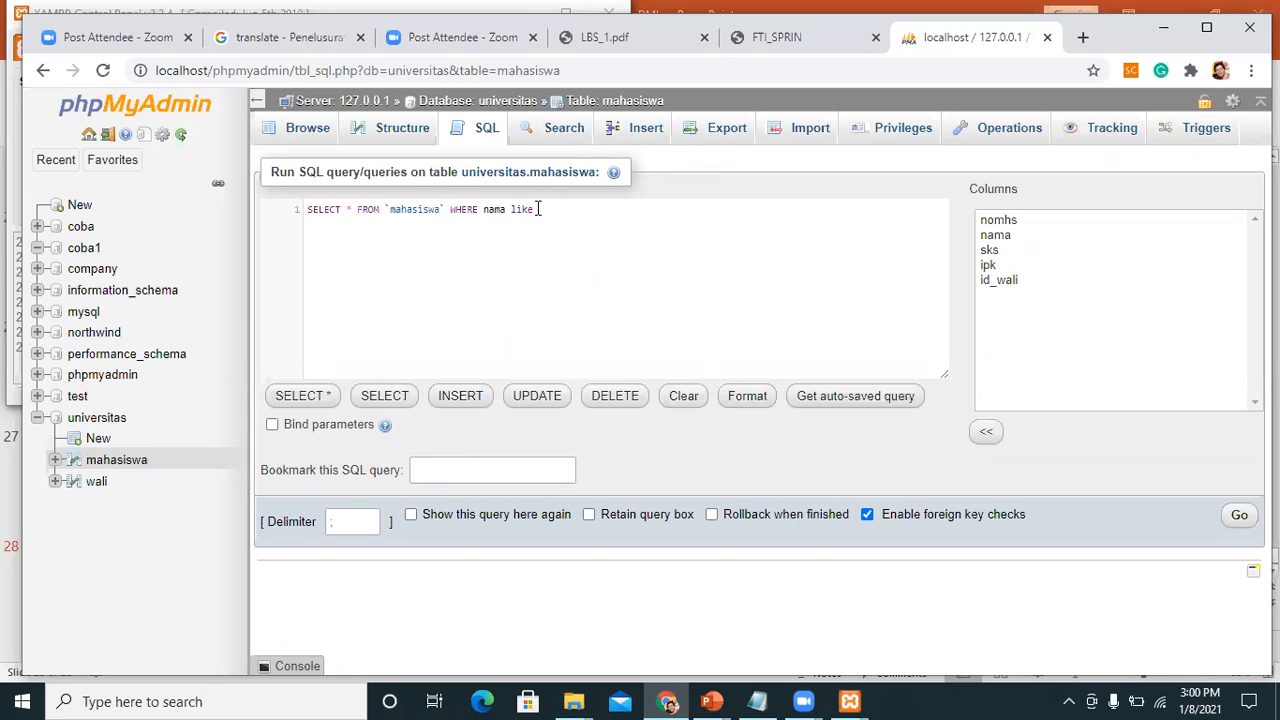
pyautogui.write("'%anti';")
pyautogui.click(1239, 515)
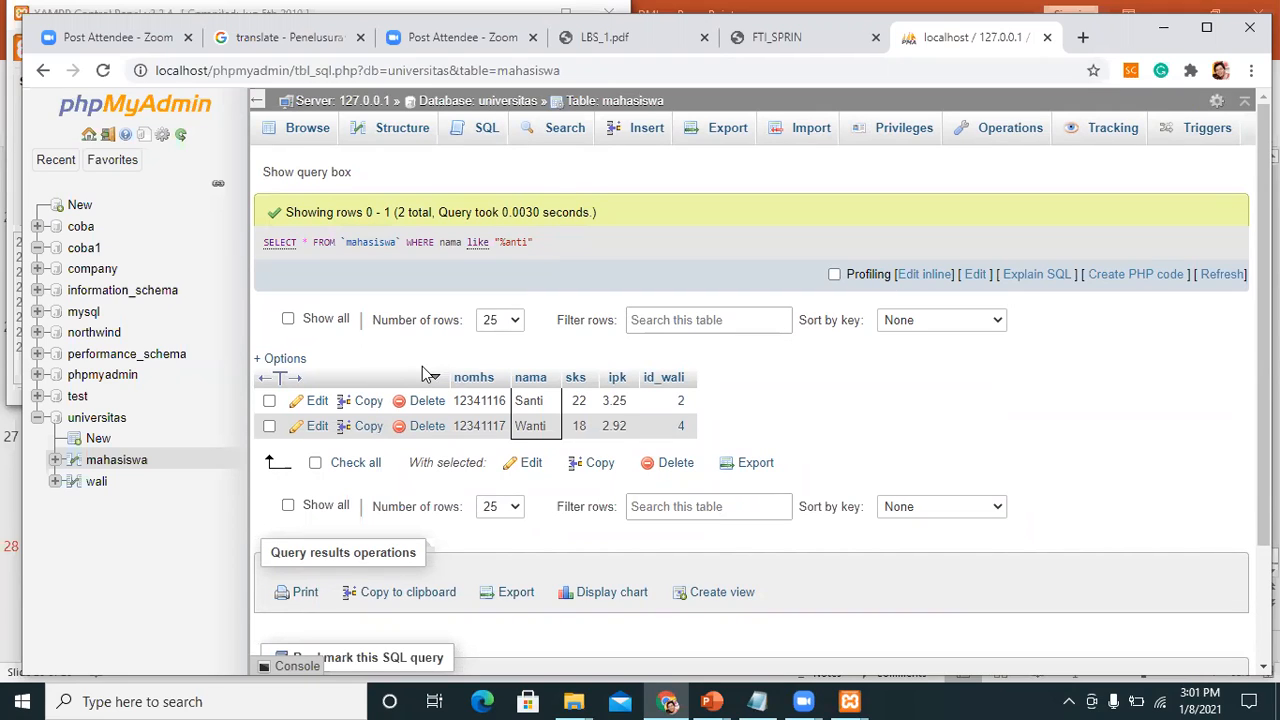
# Step: Replace the asterisk in the default mahasiswa query with AVG(IPK) and delete the condition value 1
pyautogui.click(478, 137)
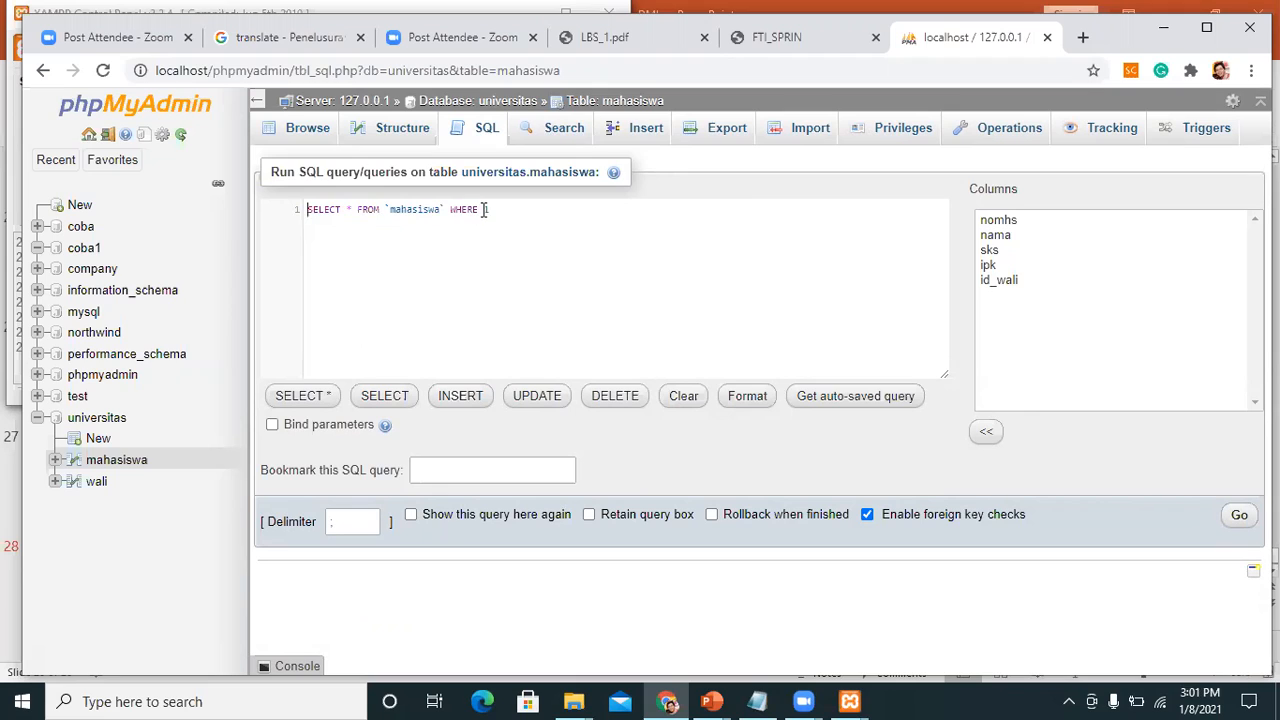
pyautogui.press('BackSpace')
pyautogui.press('BackSpace')
pyautogui.press('BackSpace')
pyautogui.press('BackSpace')
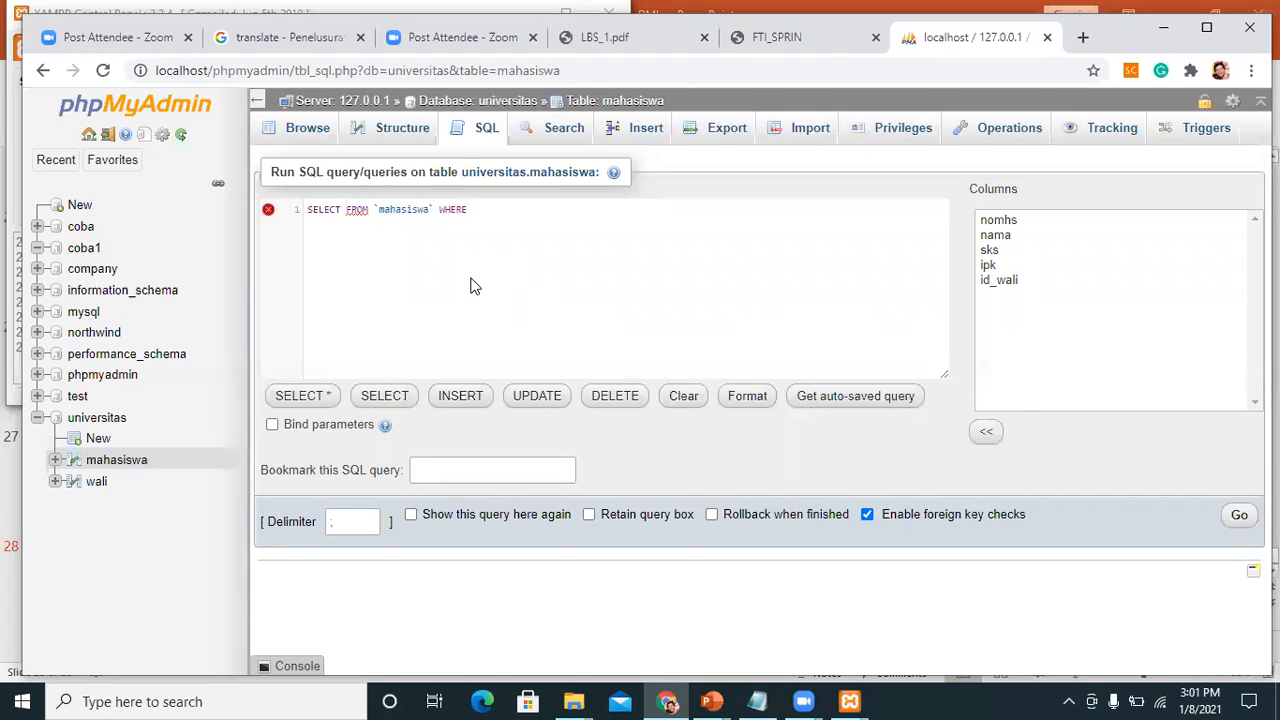
pyautogui.write('AVG')
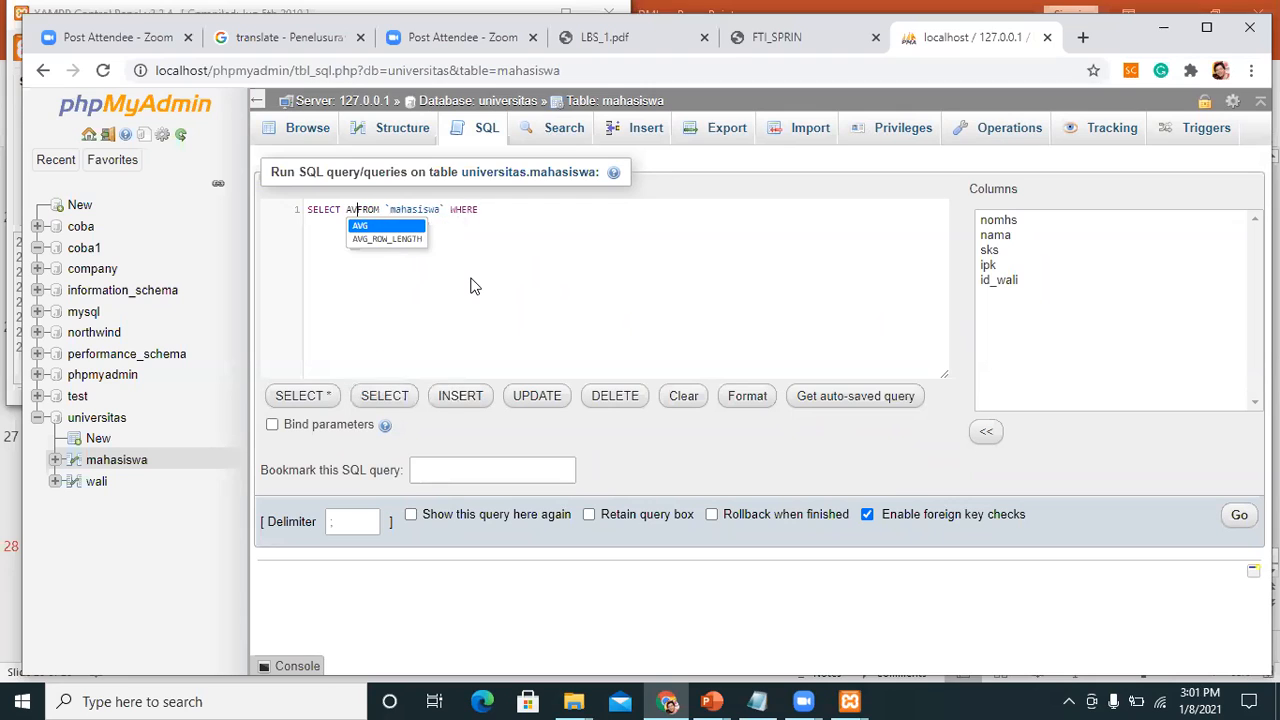
pyautogui.write('(')
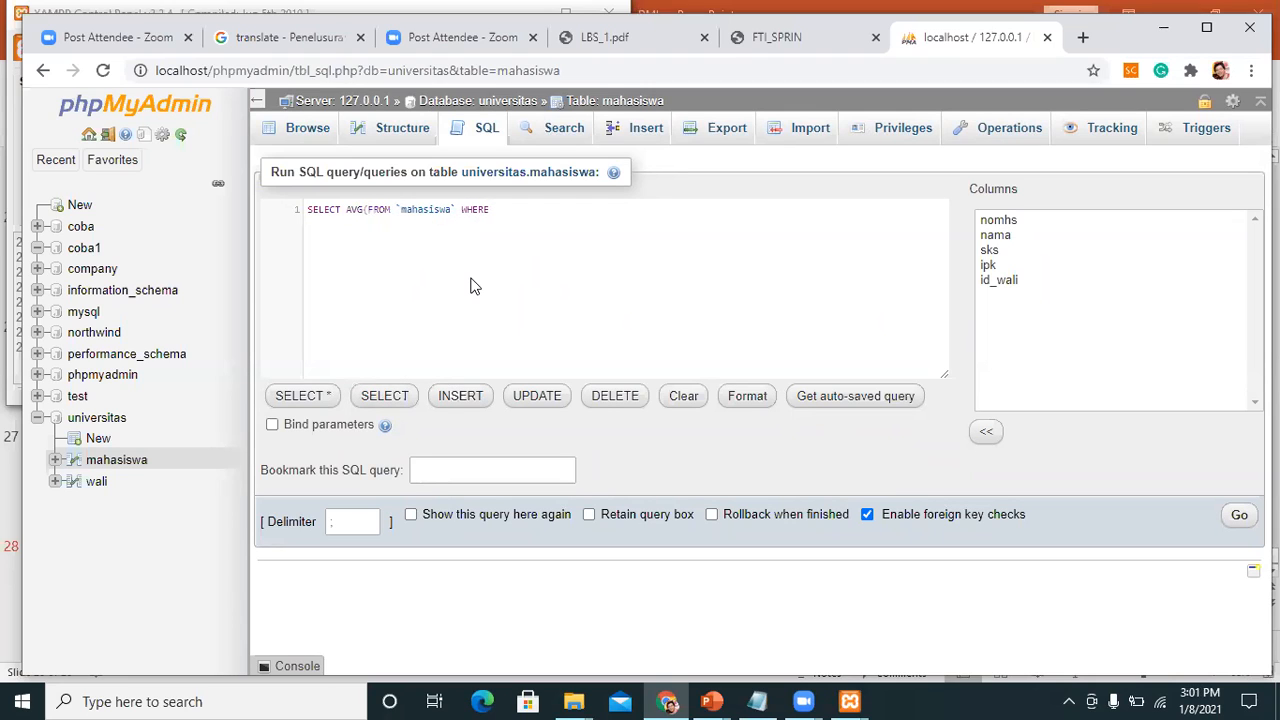
pyautogui.write('IPK')
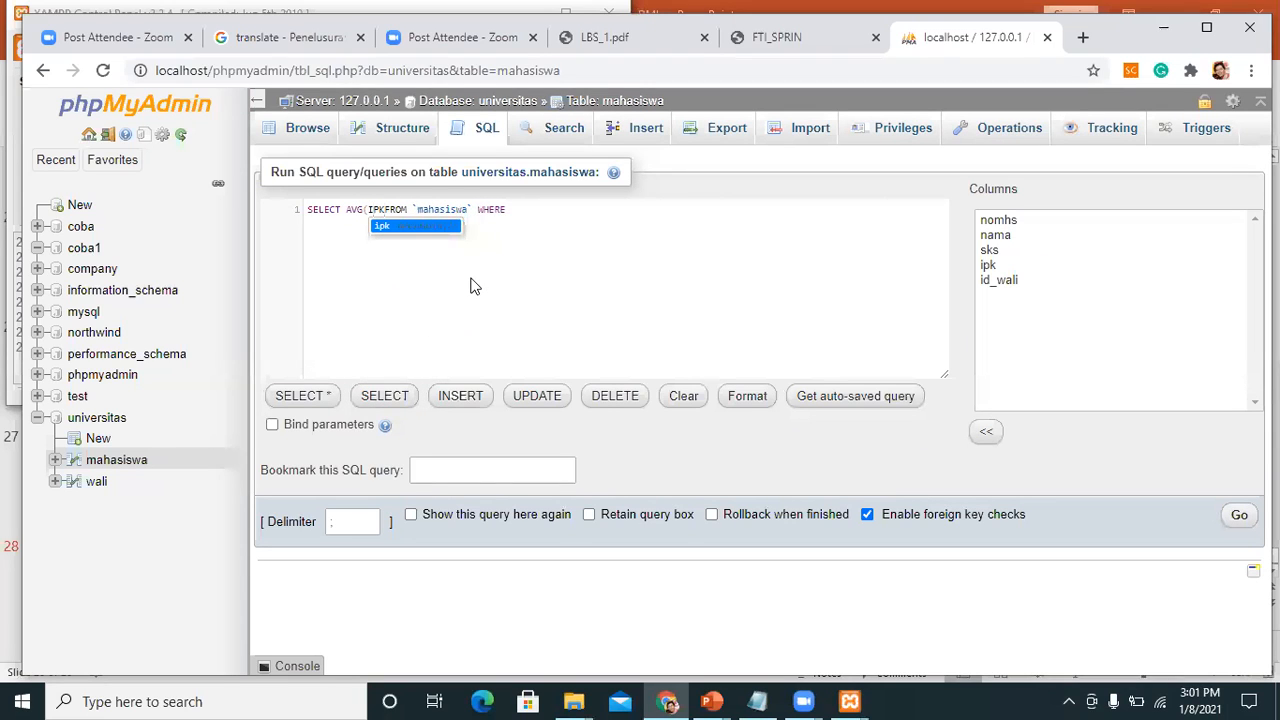
pyautogui.write(')')
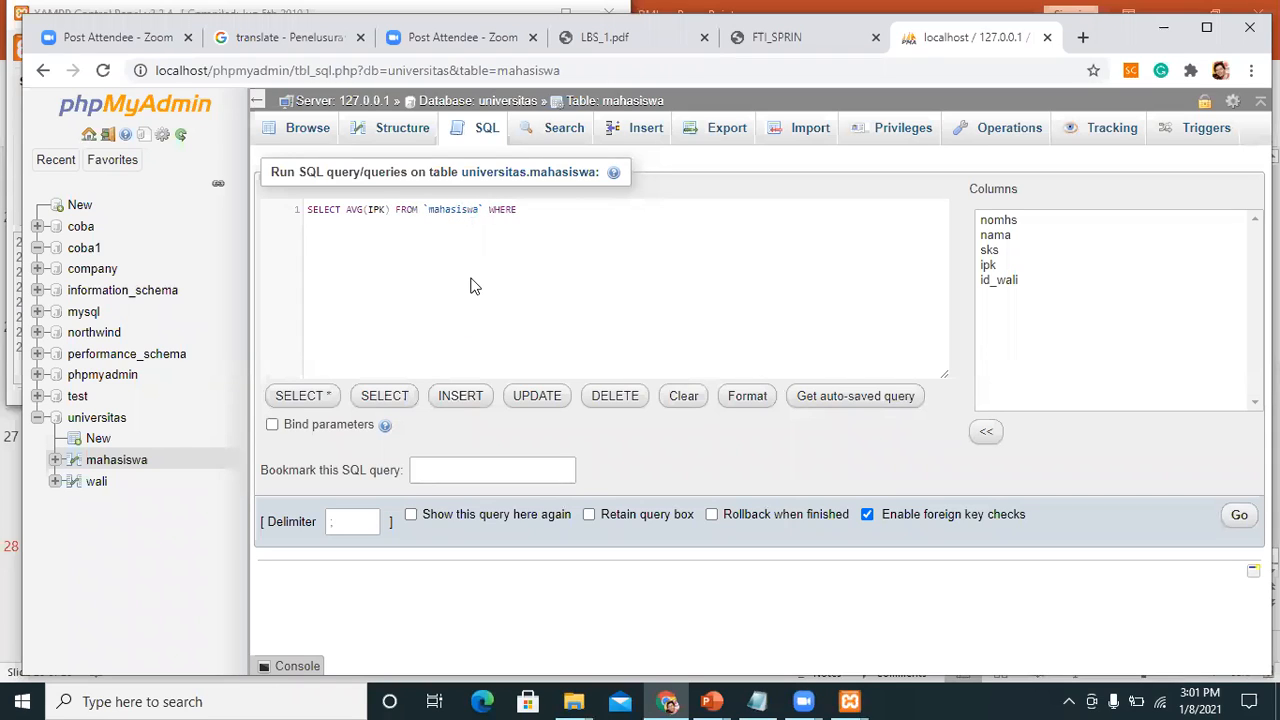
# Step: Remove the leftover WHERE keyword and run the average query on mahasiswa
pyautogui.press('BackSpace')
pyautogui.press('BackSpace')
pyautogui.press('BackSpace')
pyautogui.press('BackSpace')
pyautogui.press('BackSpace')
pyautogui.press('BackSpace')
pyautogui.click(1237, 516)
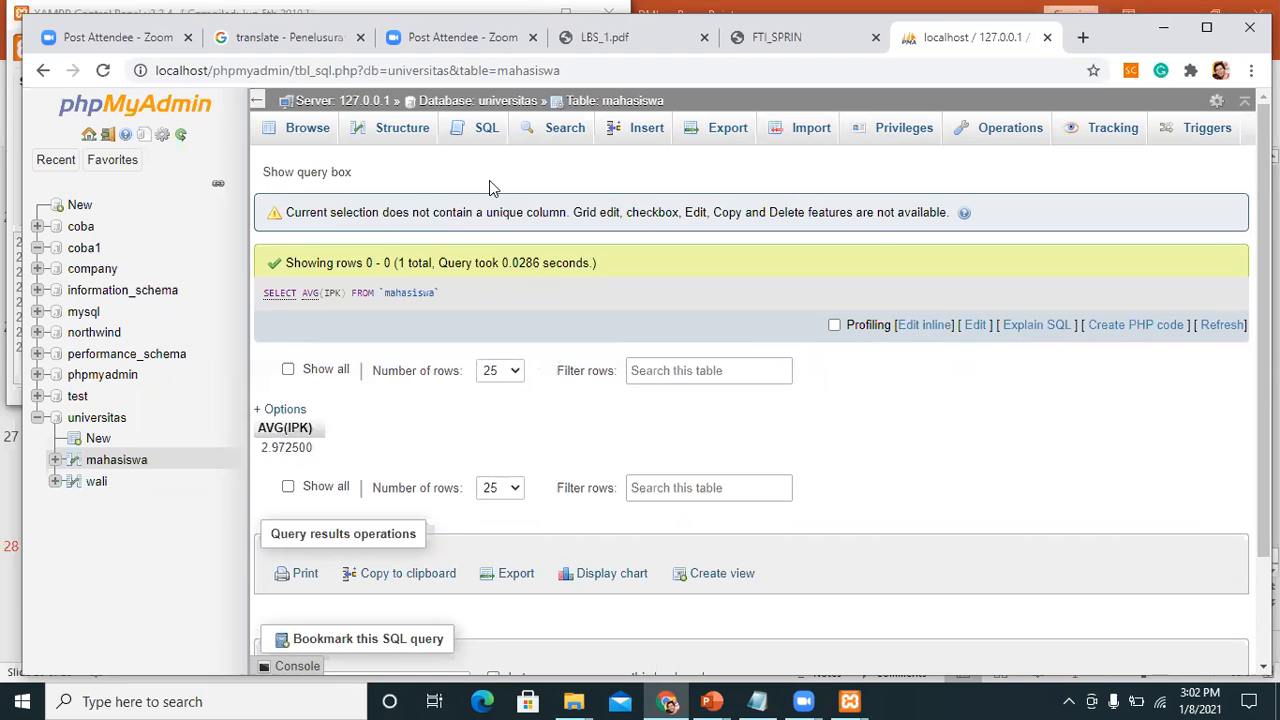
# Step: Replace the asterisk in the default mahasiswa query with sum(SKS), remove the WHERE 1 condition and run it
pyautogui.click(483, 133)
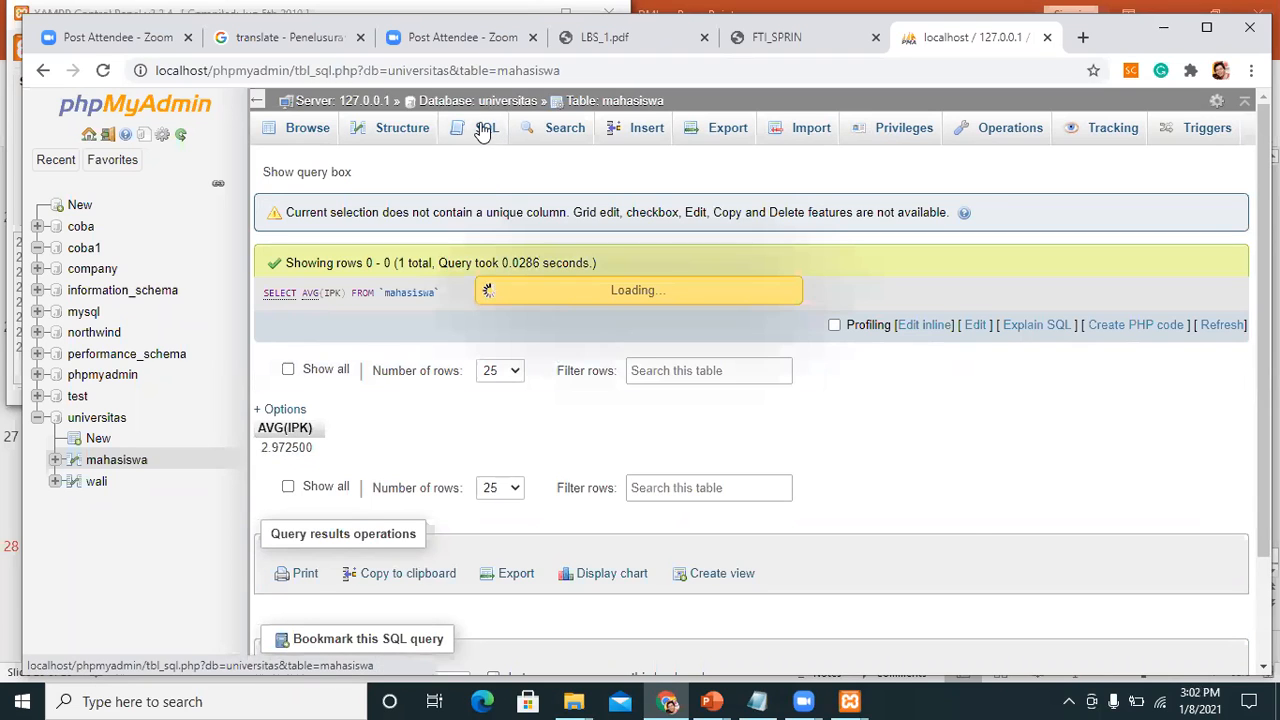
pyautogui.click(347, 211)
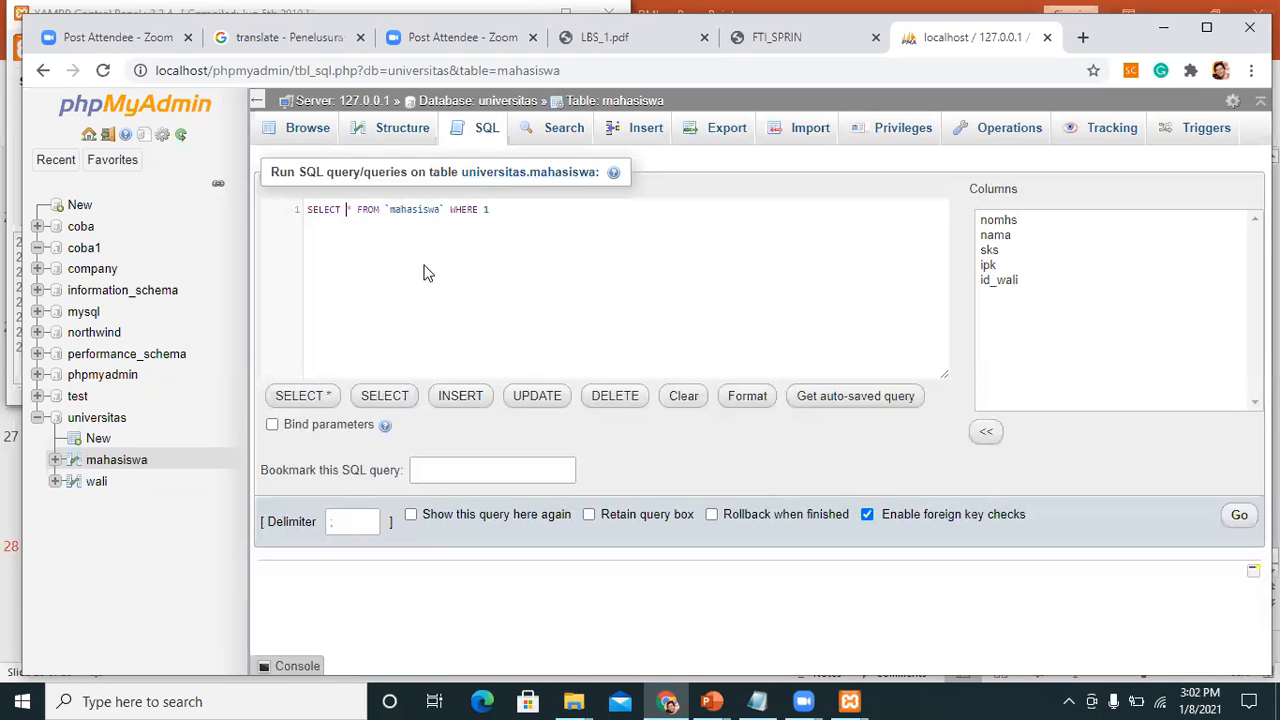
pyautogui.write('sum(')
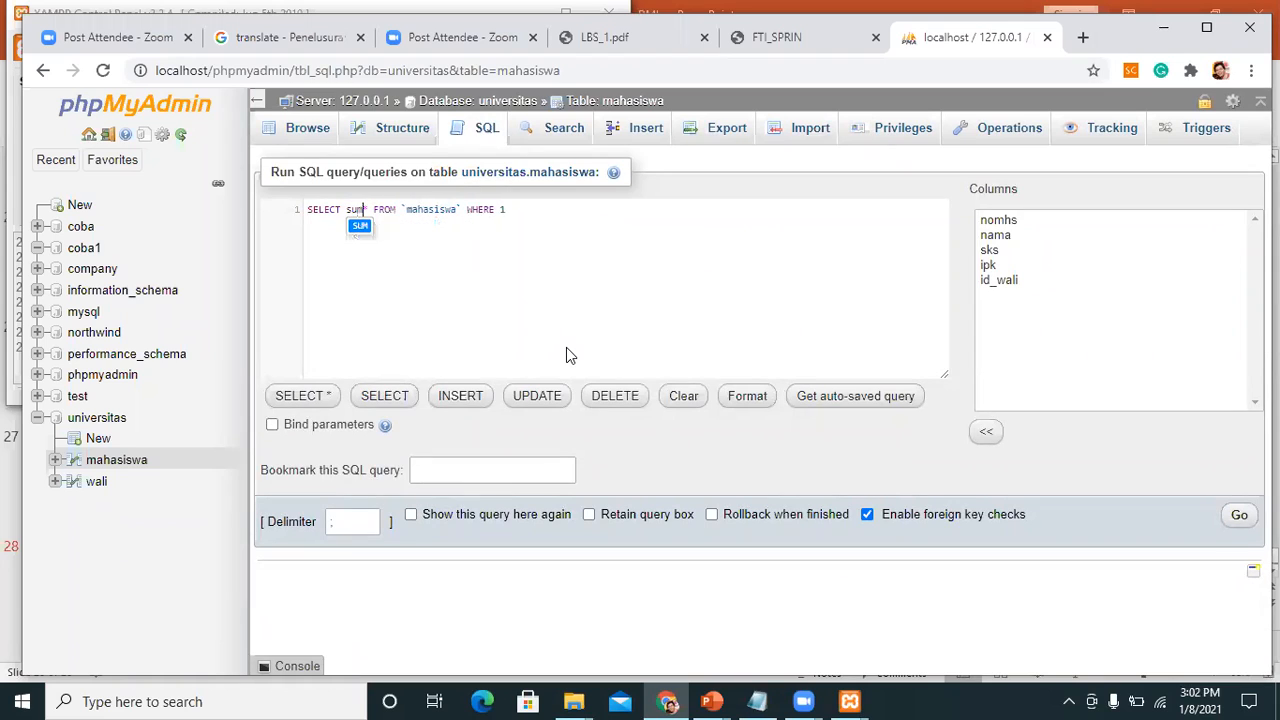
pyautogui.write('SKS')
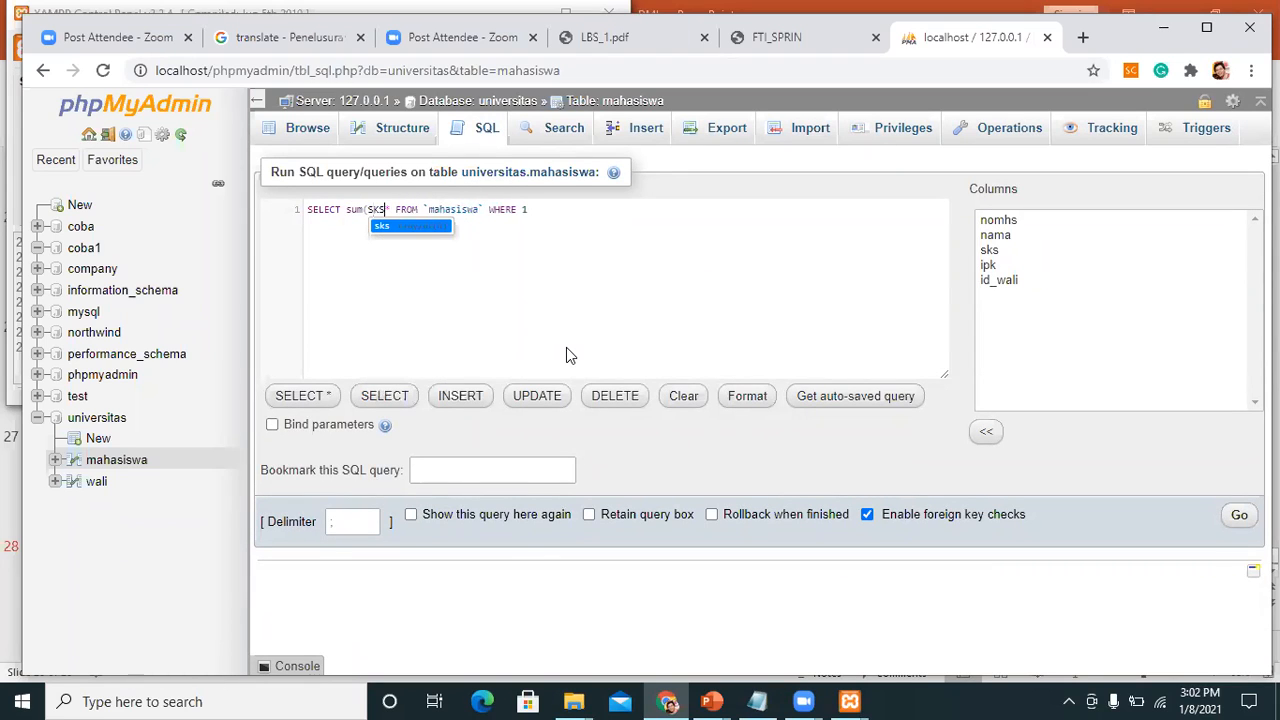
pyautogui.press('Delete')
pyautogui.write(')')
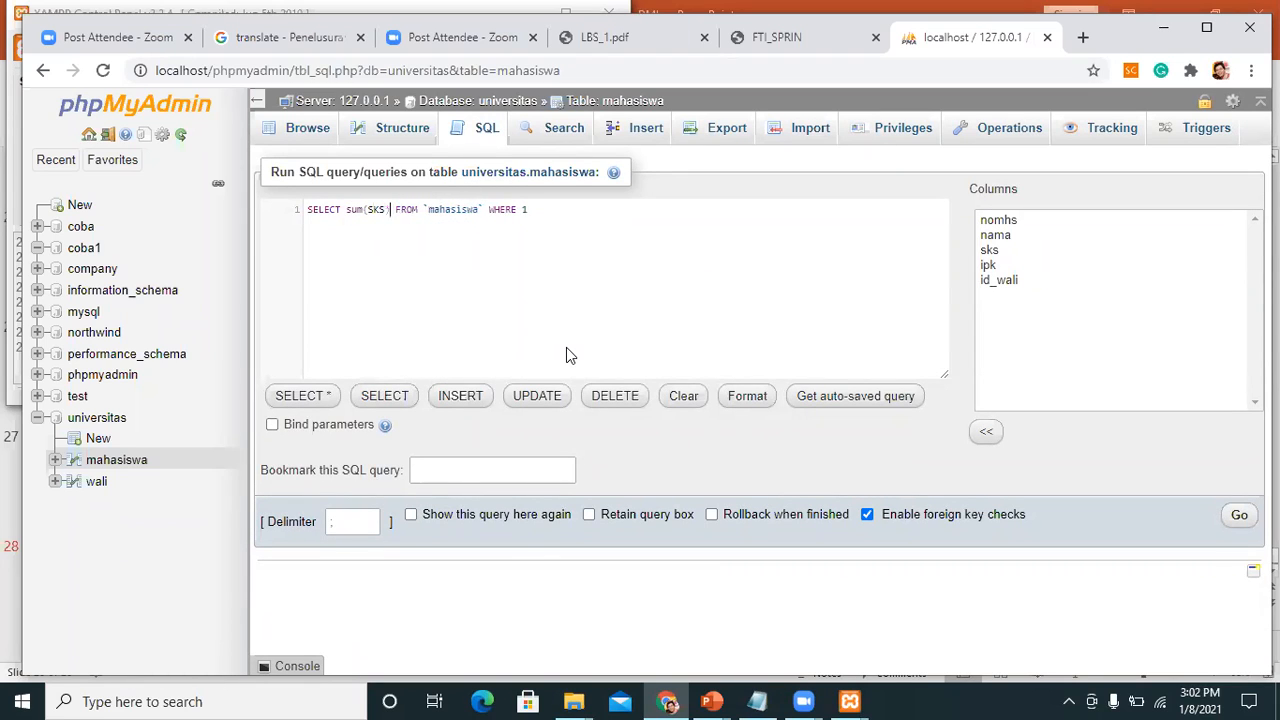
pyautogui.moveTo(490, 215); pyautogui.dragTo(551, 223)
pyautogui.press('BackSpace')
pyautogui.click(1240, 518)
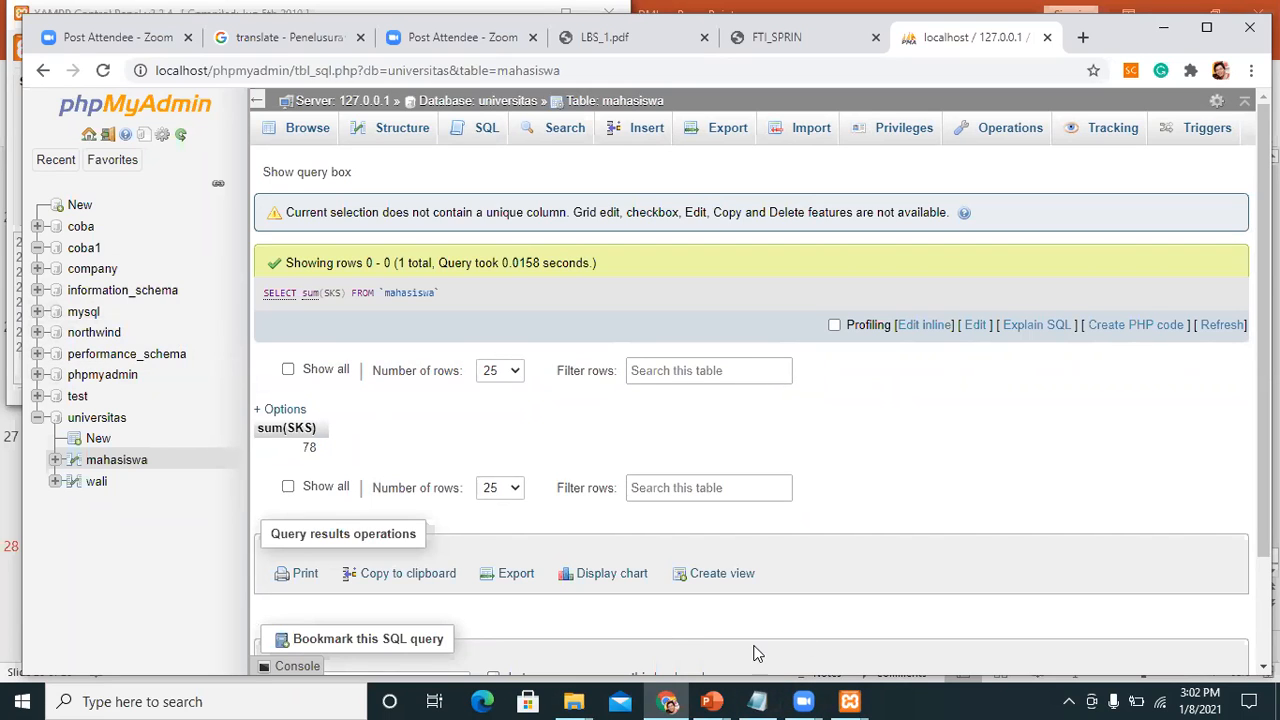
# Step: Switch to the Pertemuan11_SQL_DML presentation in PowerPoint to view the Ringkasan summary slide
pyautogui.moveTo(710, 701)
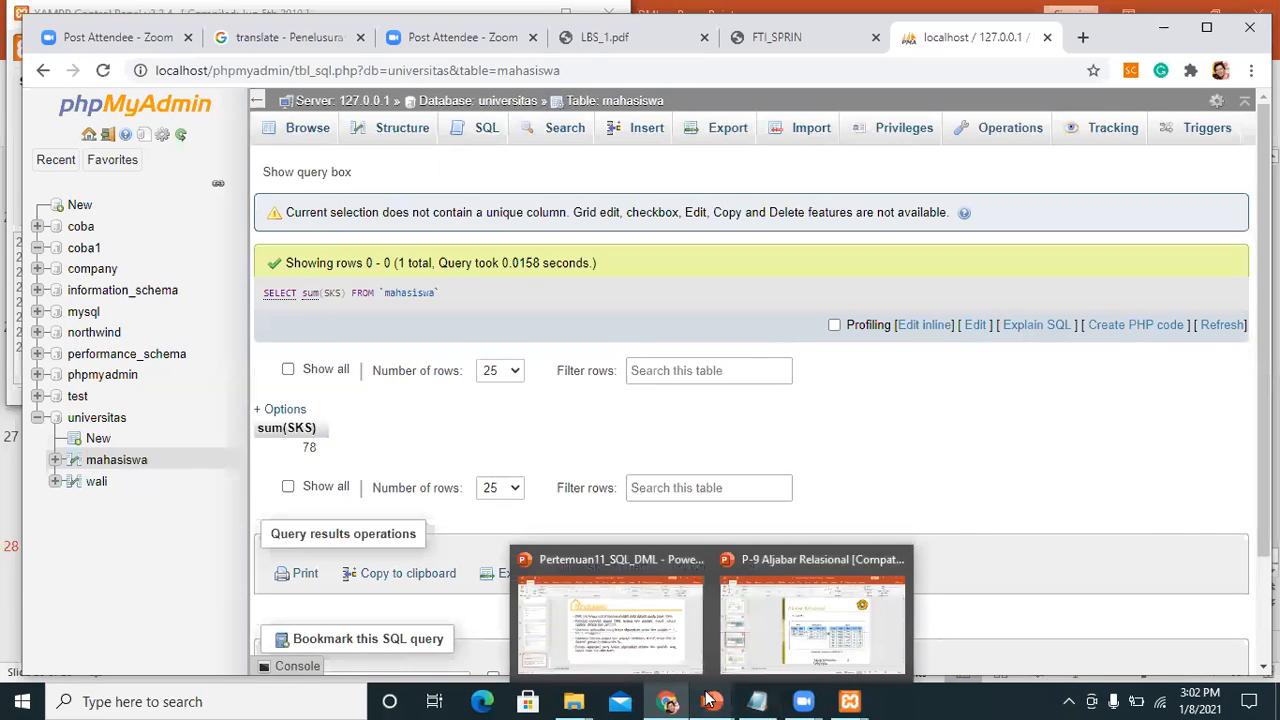
pyautogui.moveTo(668, 701)
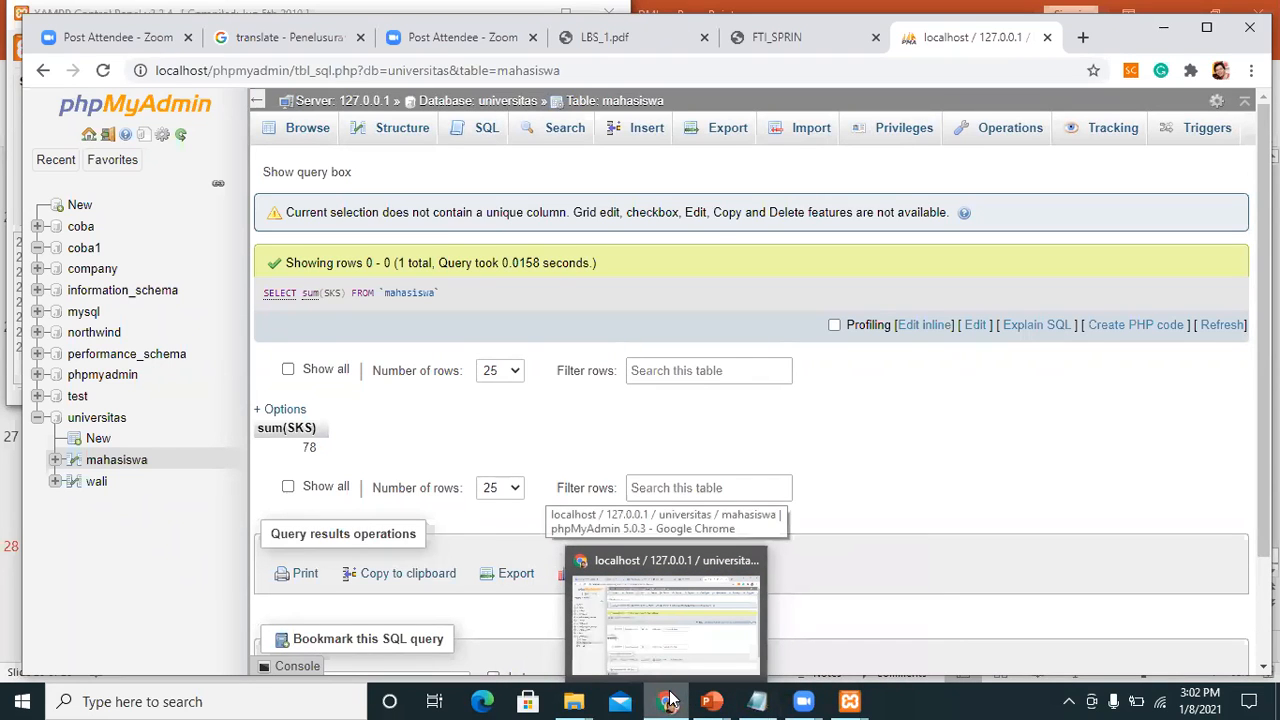
pyautogui.click(668, 701)
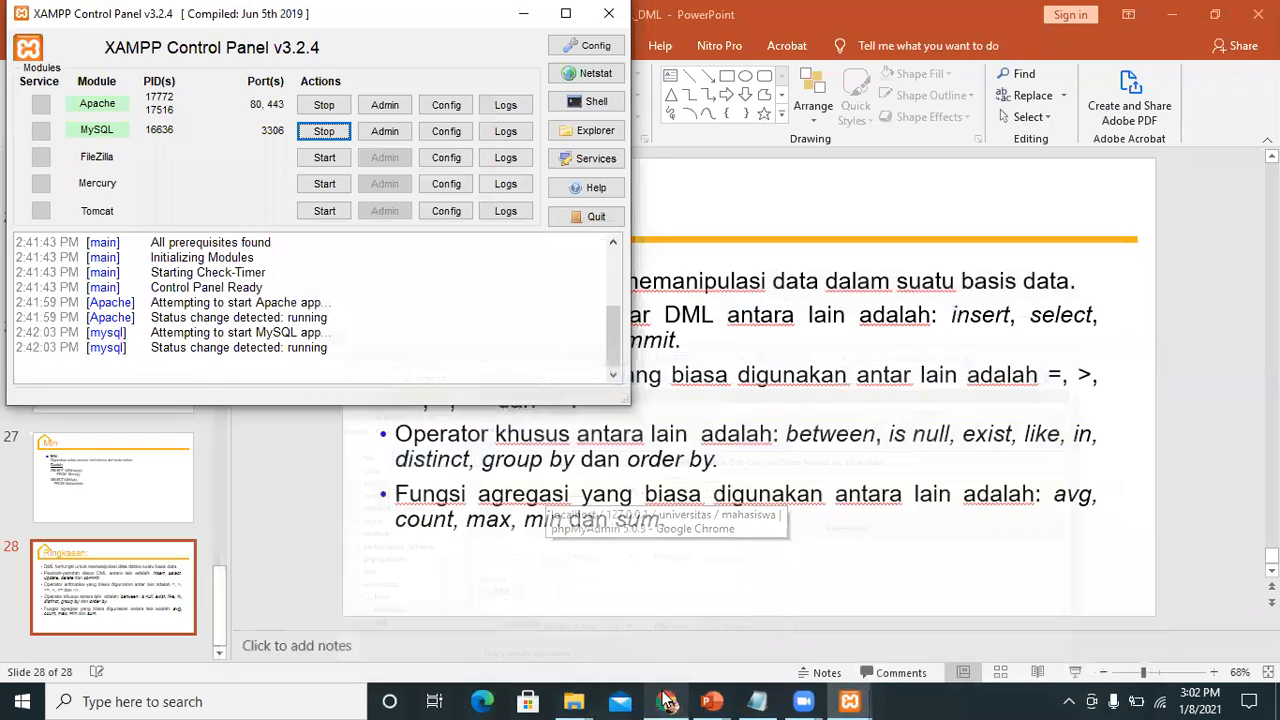
pyautogui.click(840, 201)
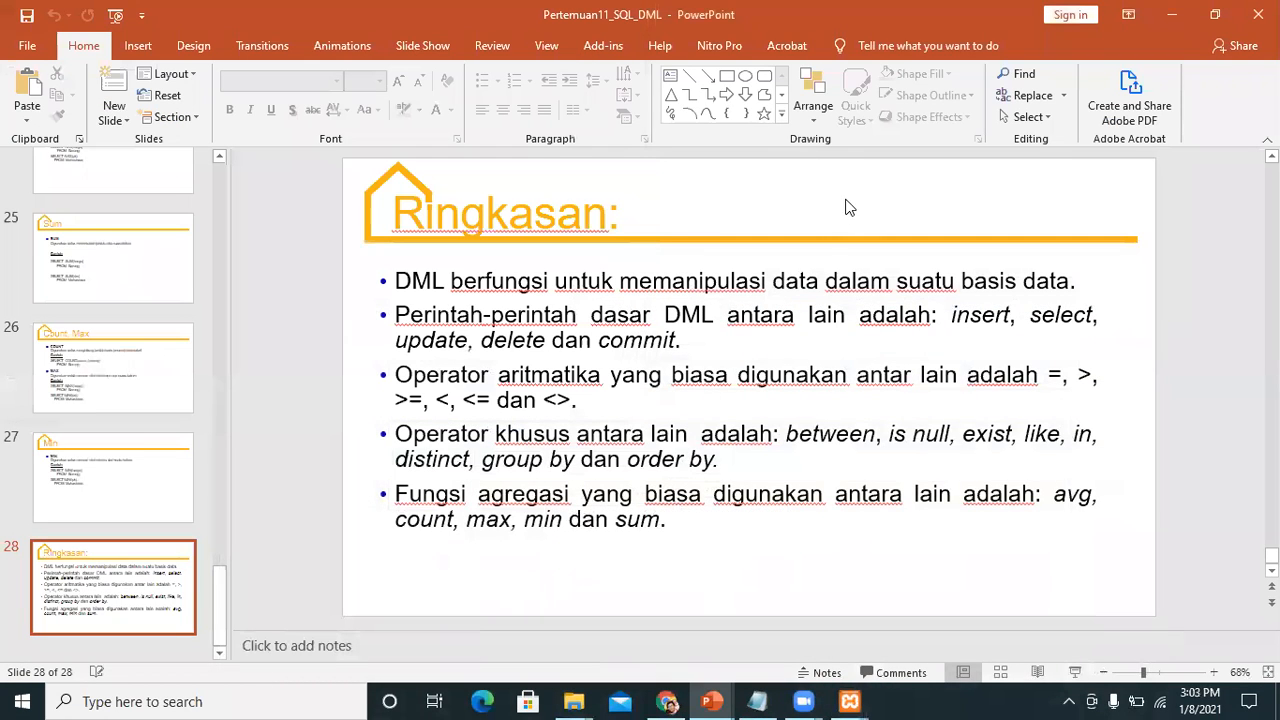
# Step: Switch back to Chrome and load spada.upnyk.ac.id in place of the Google translate page
pyautogui.click(668, 701)
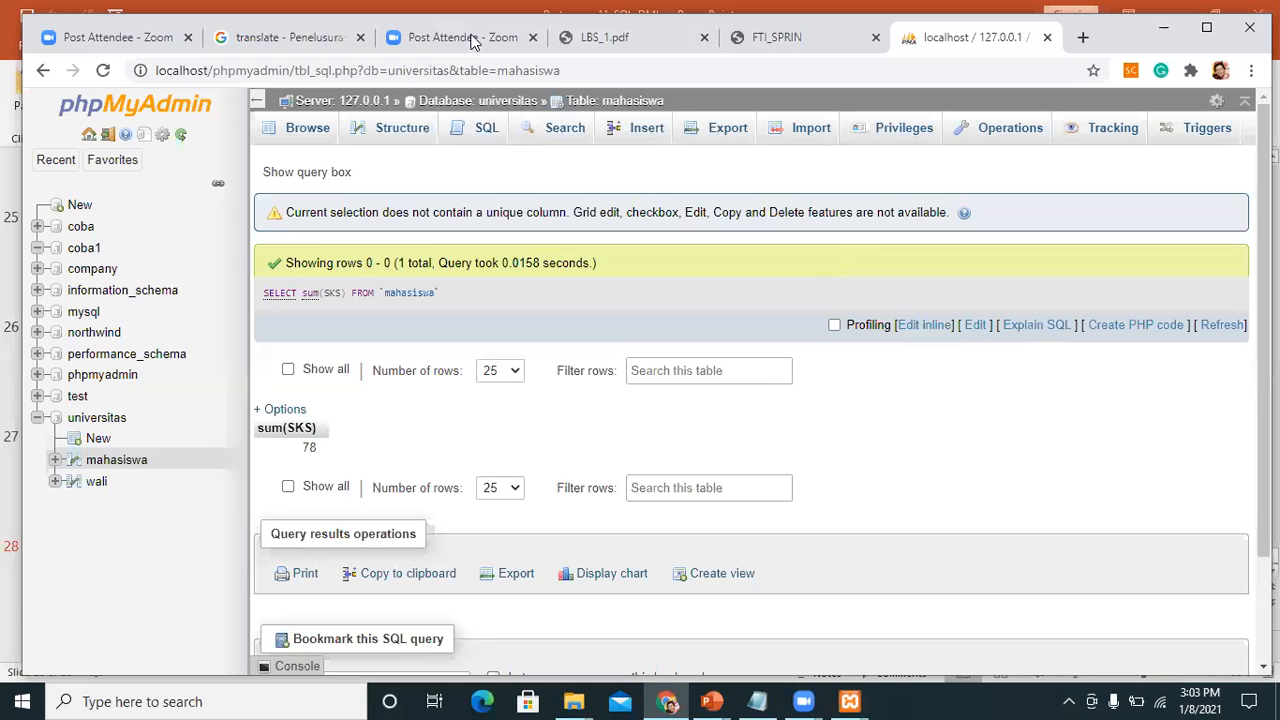
pyautogui.click(320, 40)
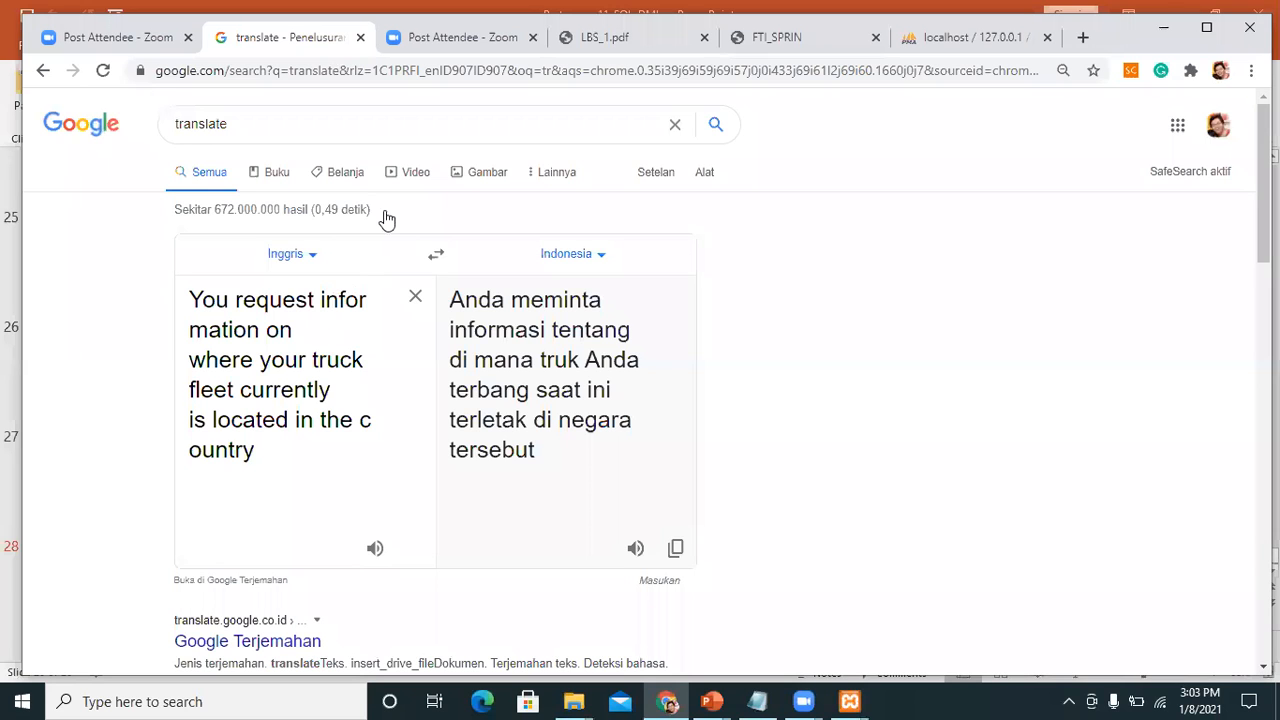
pyautogui.click(407, 77)
pyautogui.write('spada.upnyk.ac.id')
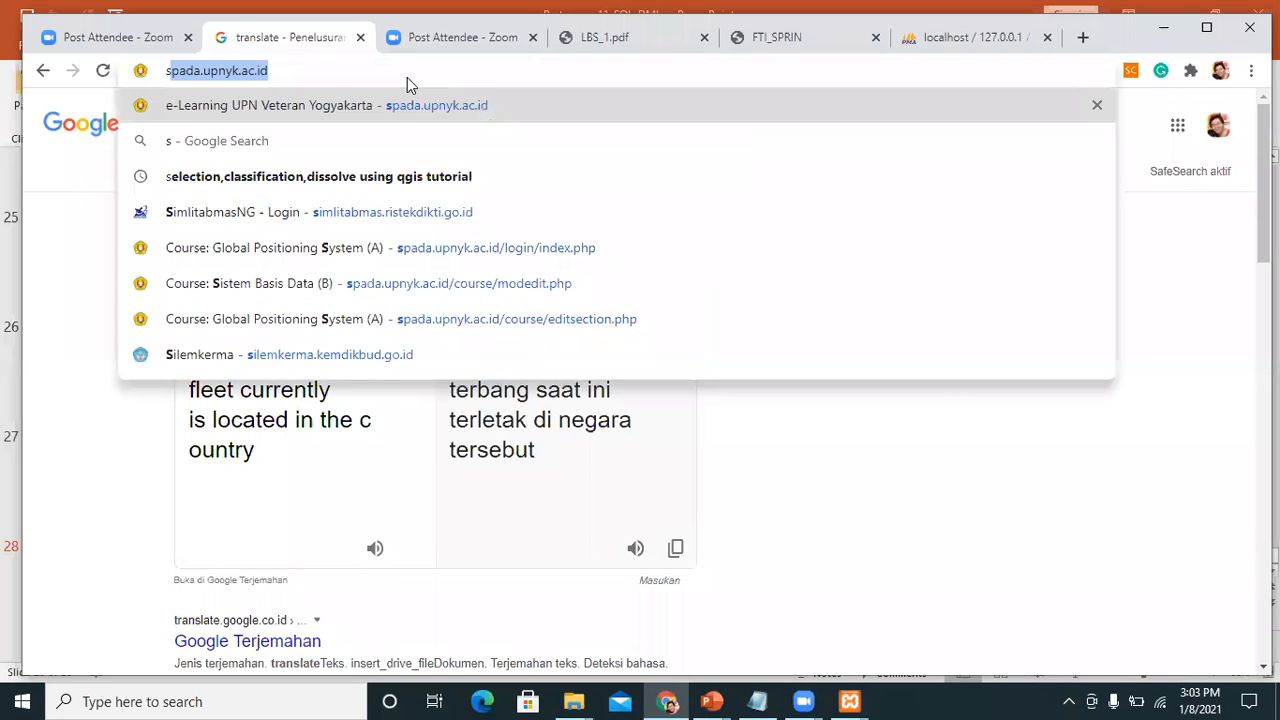
pyautogui.press('Return')
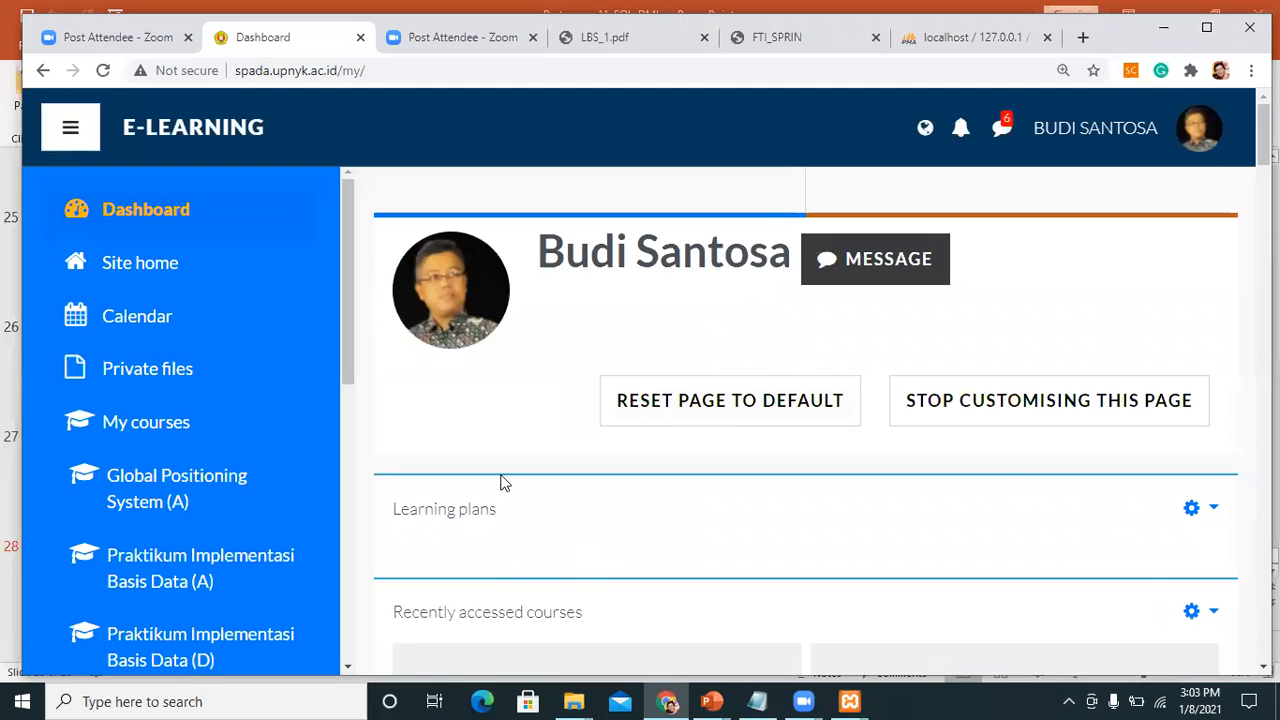
# Step: Open the Sistem Basis Data (B) course and its Quis 2 : DDL,DML, Agregat Function assignment under Pertemuan 14
pyautogui.scroll(-6, 140, 548)
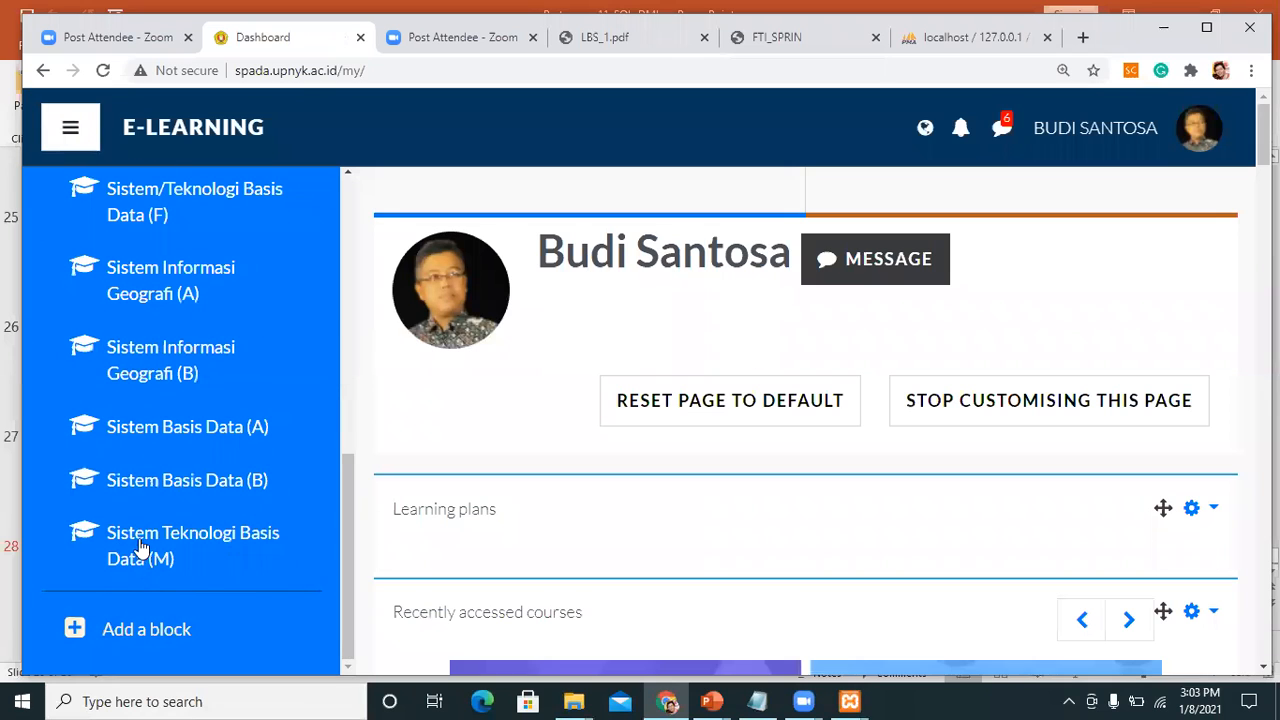
pyautogui.click(195, 482)
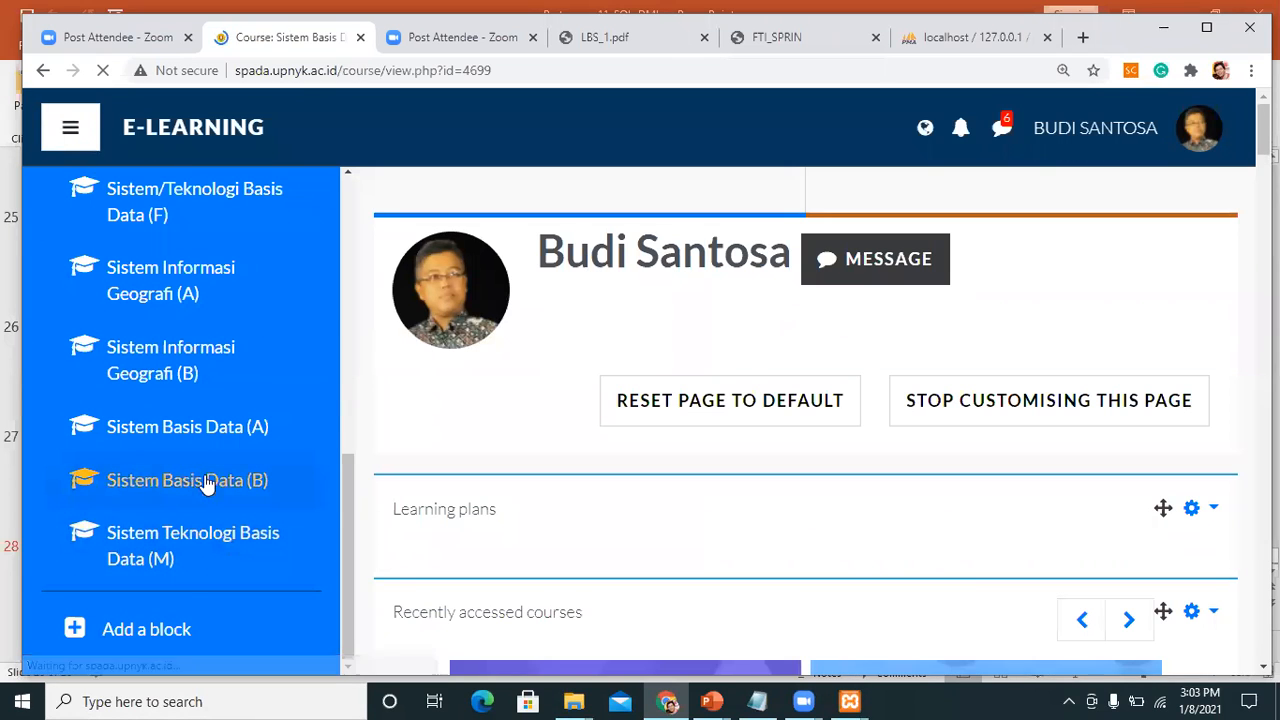
pyautogui.scroll(-5, 1179, 394)
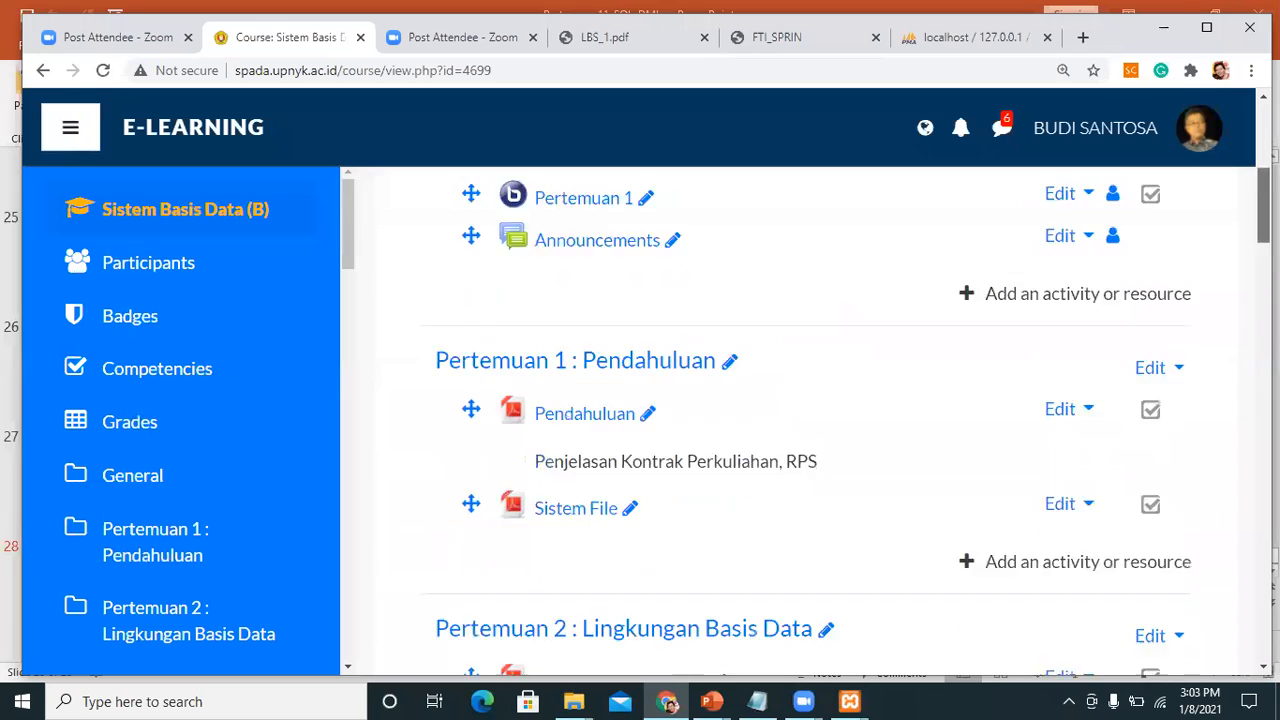
pyautogui.scroll(-5, 800, 420)
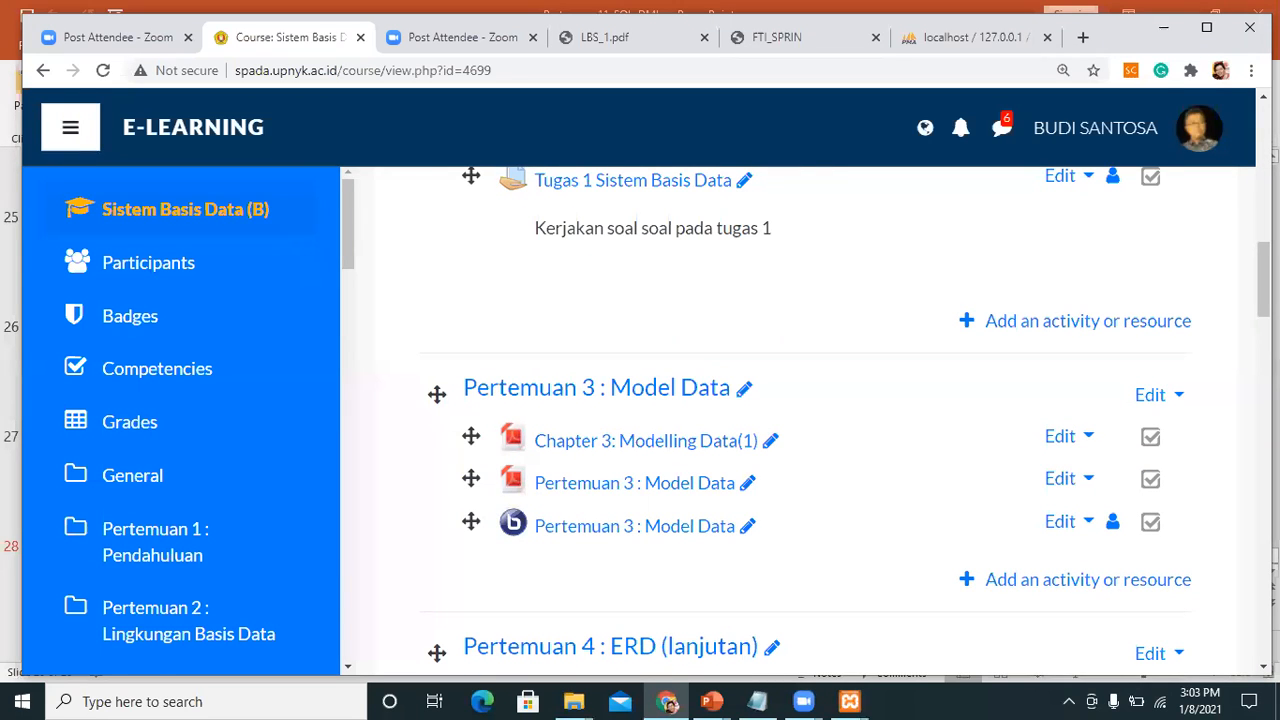
pyautogui.scroll(-15, 800, 420)
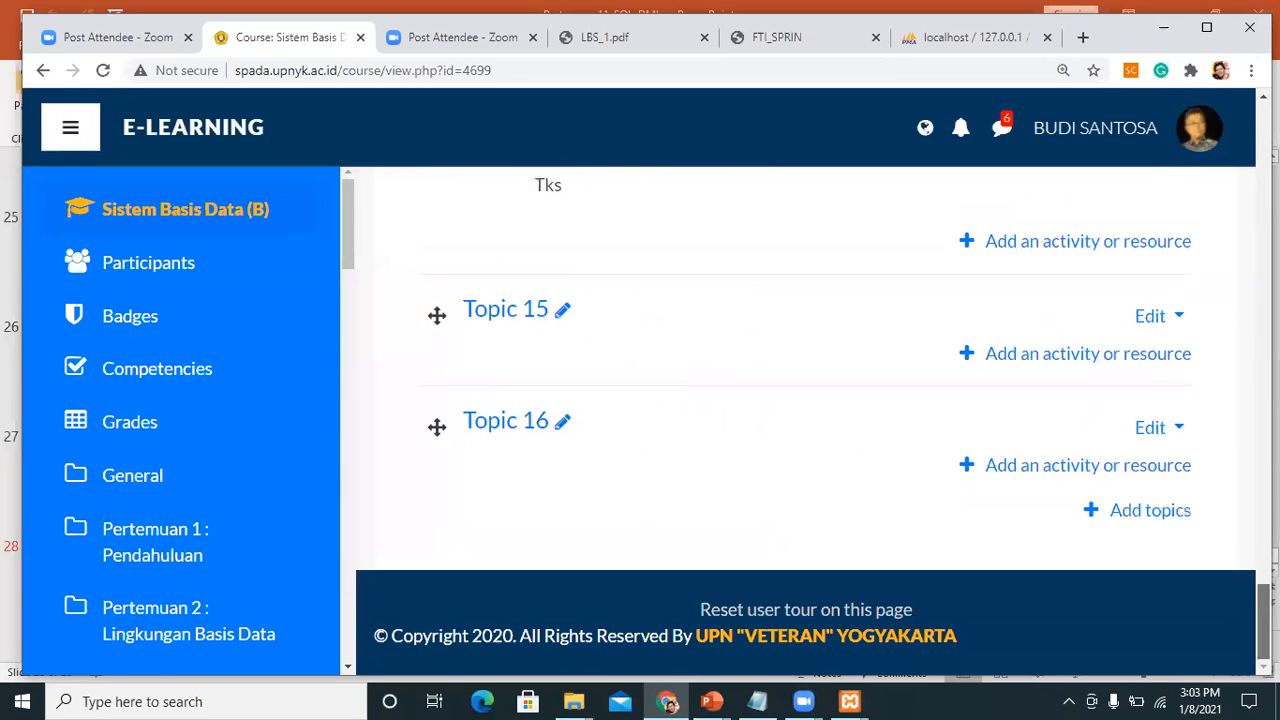
pyautogui.scroll(5, 800, 420)
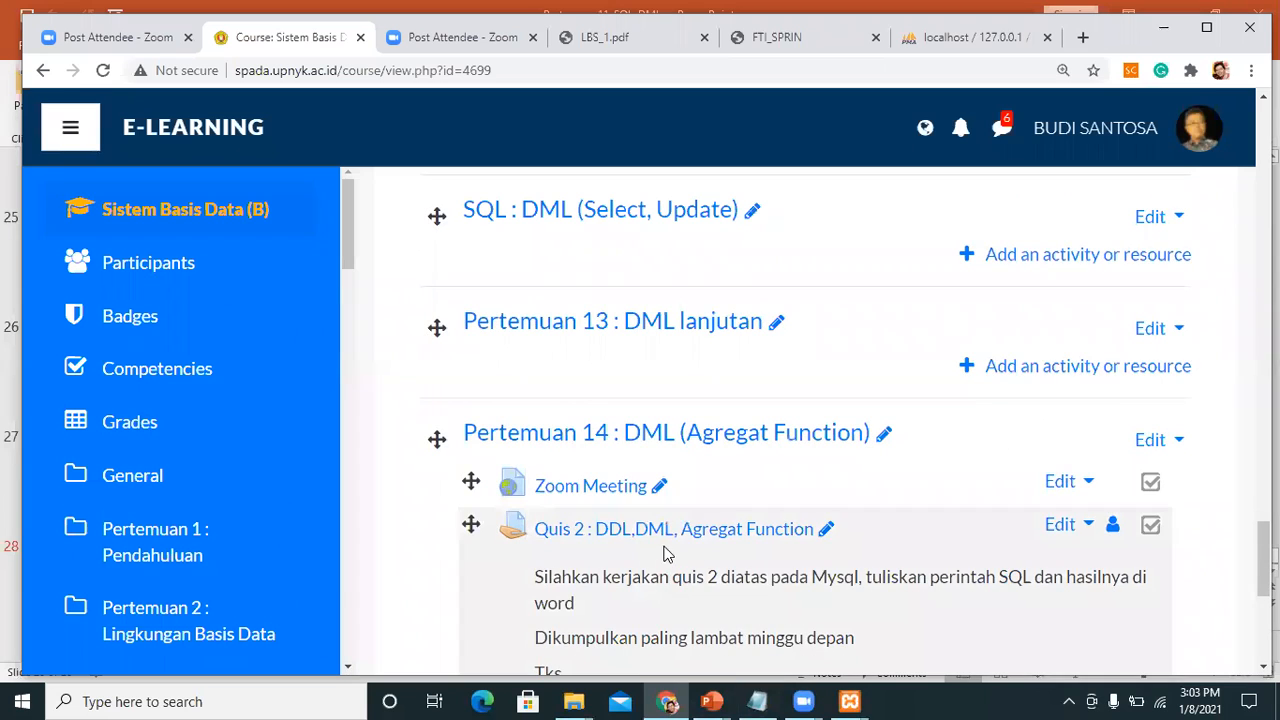
pyautogui.click(672, 543)
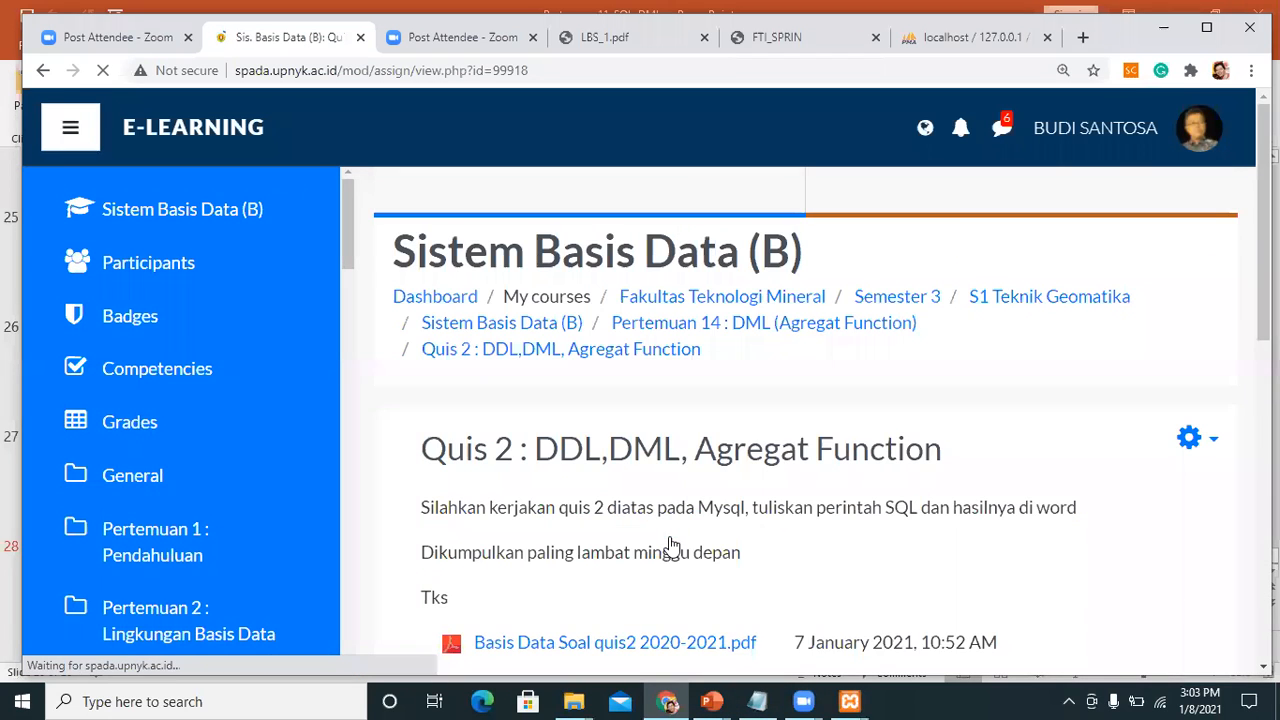
pyautogui.scroll(-3, 666, 546)
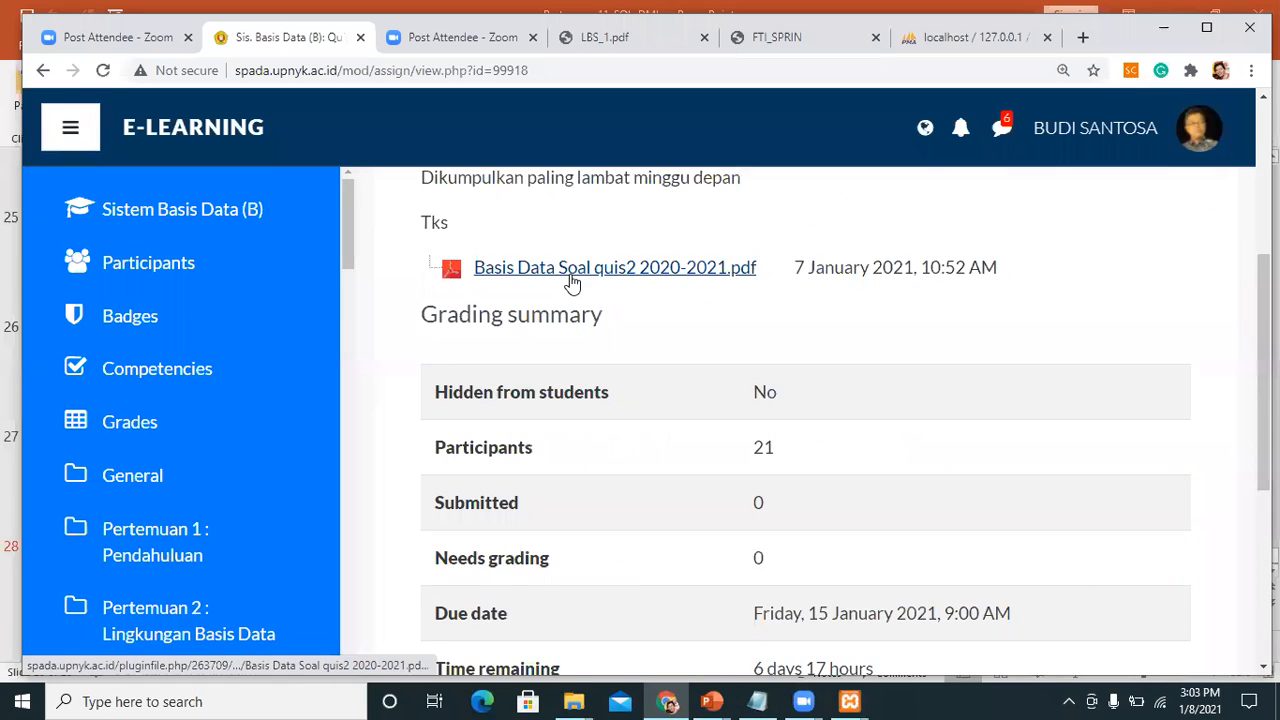
pyautogui.click(570, 275)
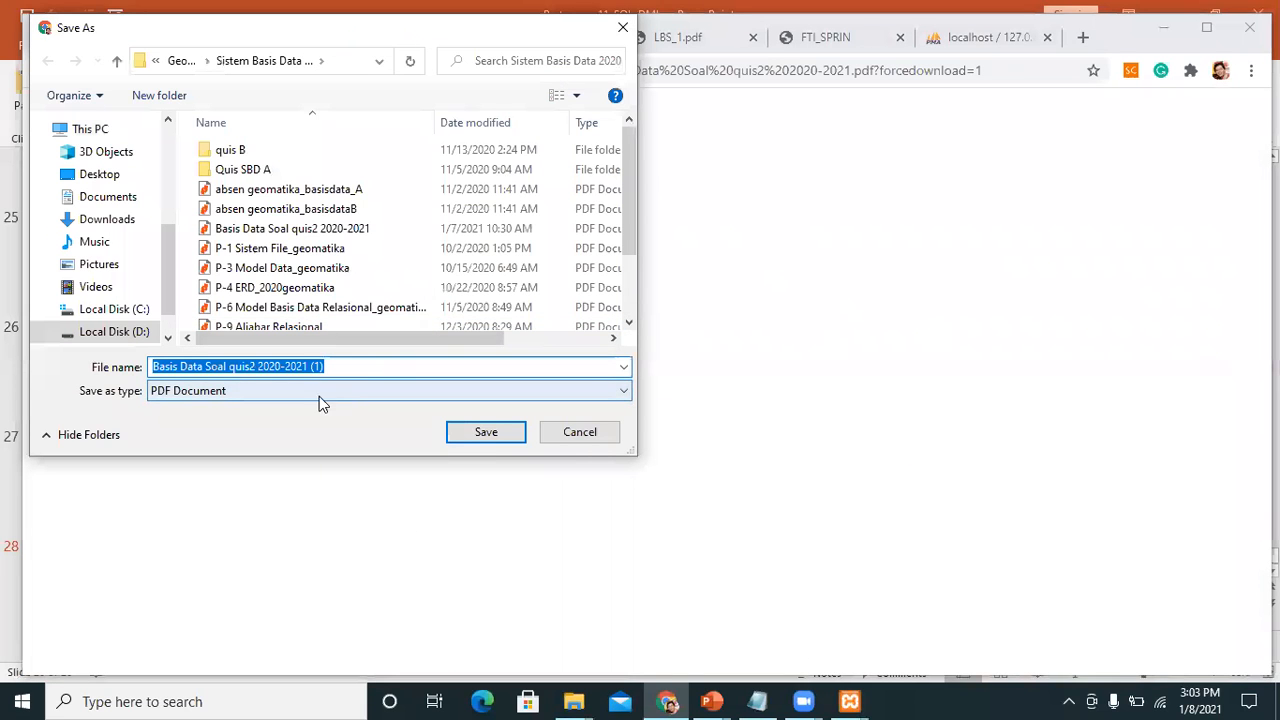
pyautogui.click(591, 437)
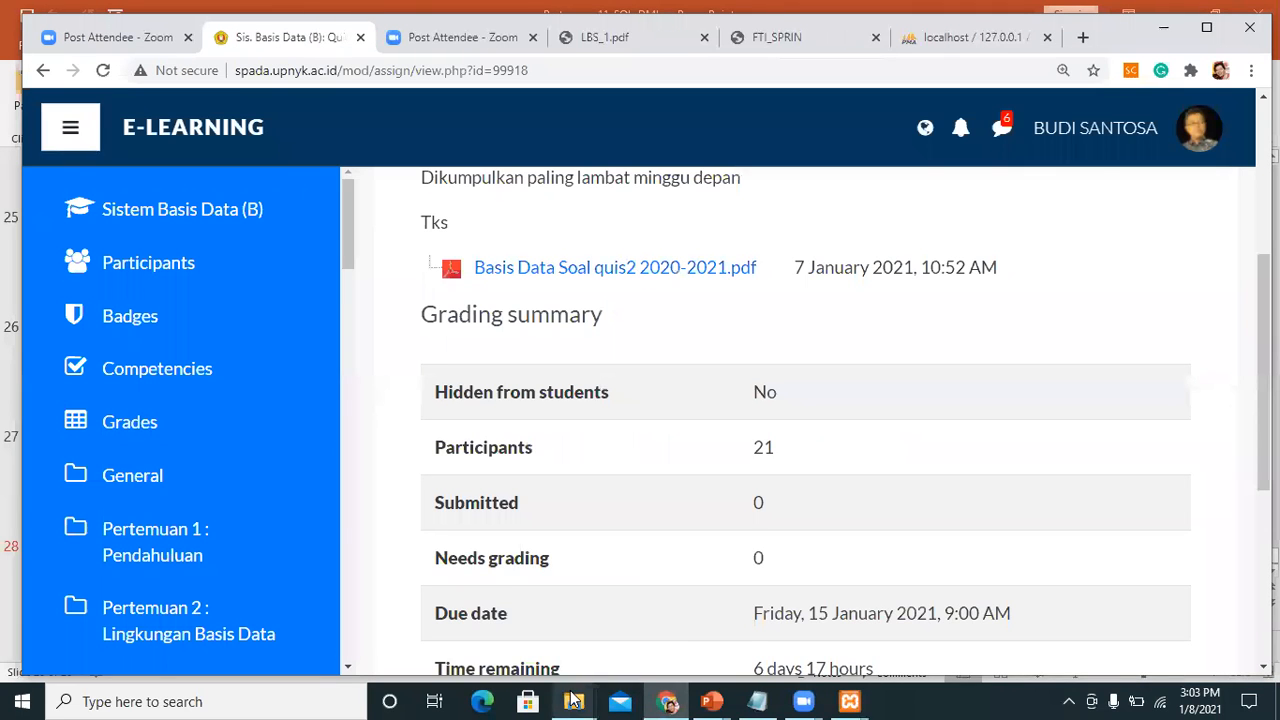
# Step: Switch to File Explorer and open the Sistem Basis Data 2020 folder inside course material's Geomatika folder
pyautogui.moveTo(573, 701)
pyautogui.click(600, 634)
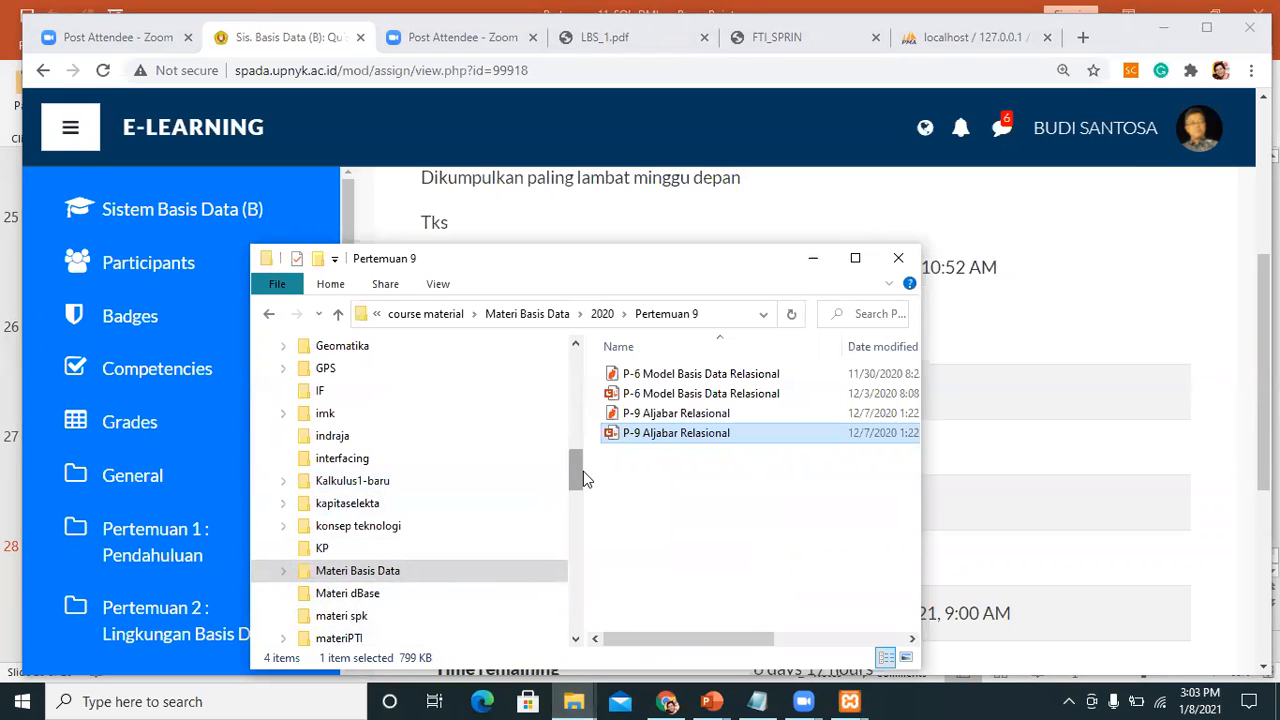
pyautogui.scroll(2, 583, 476)
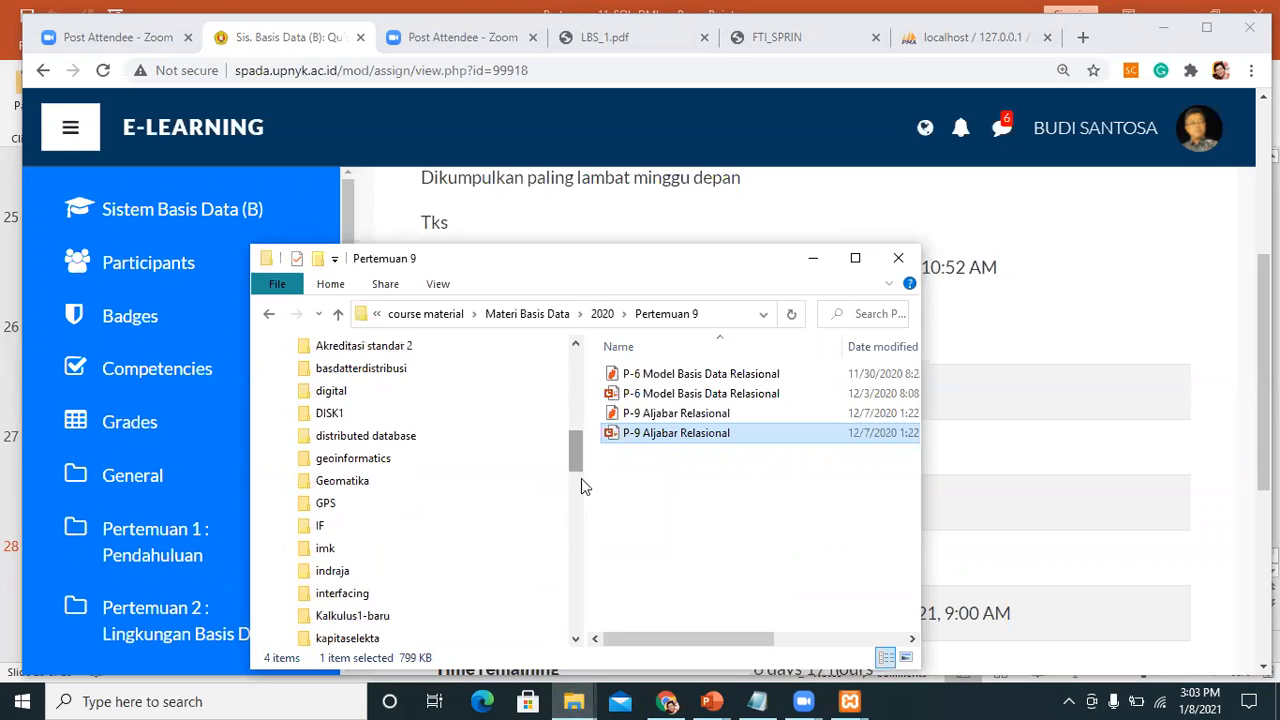
pyautogui.click(342, 480)
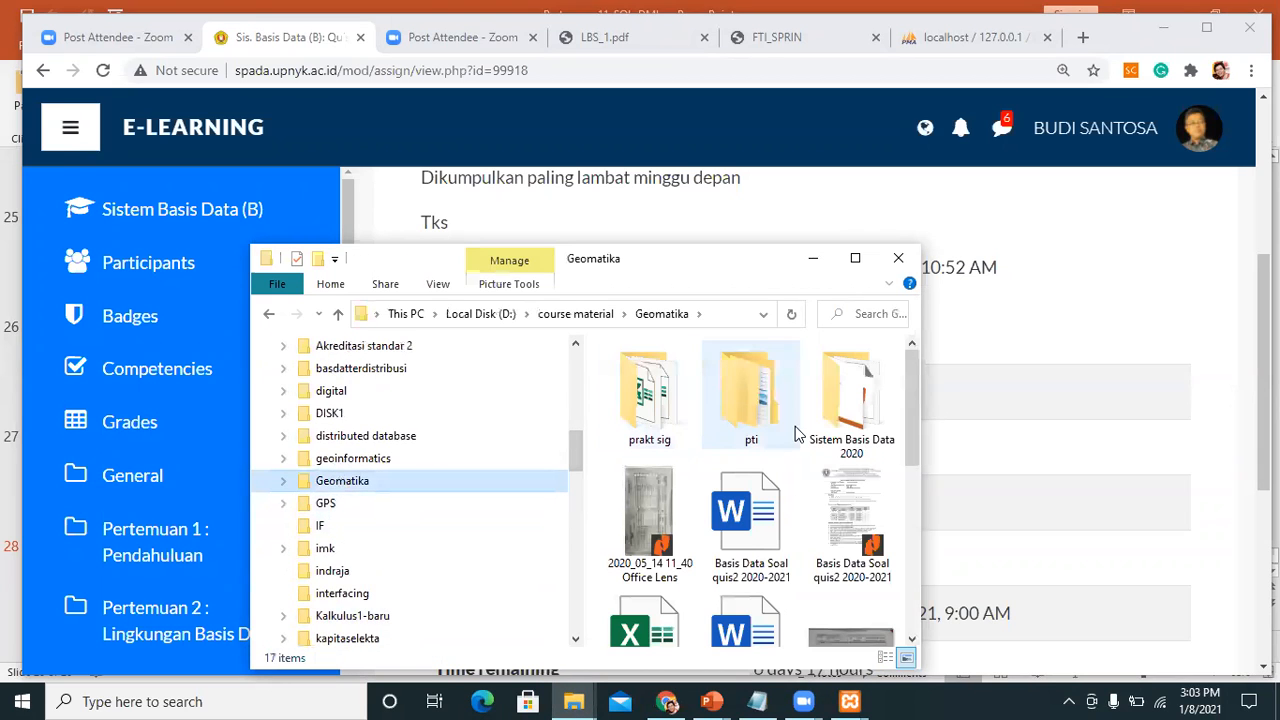
pyautogui.doubleClick(866, 418)
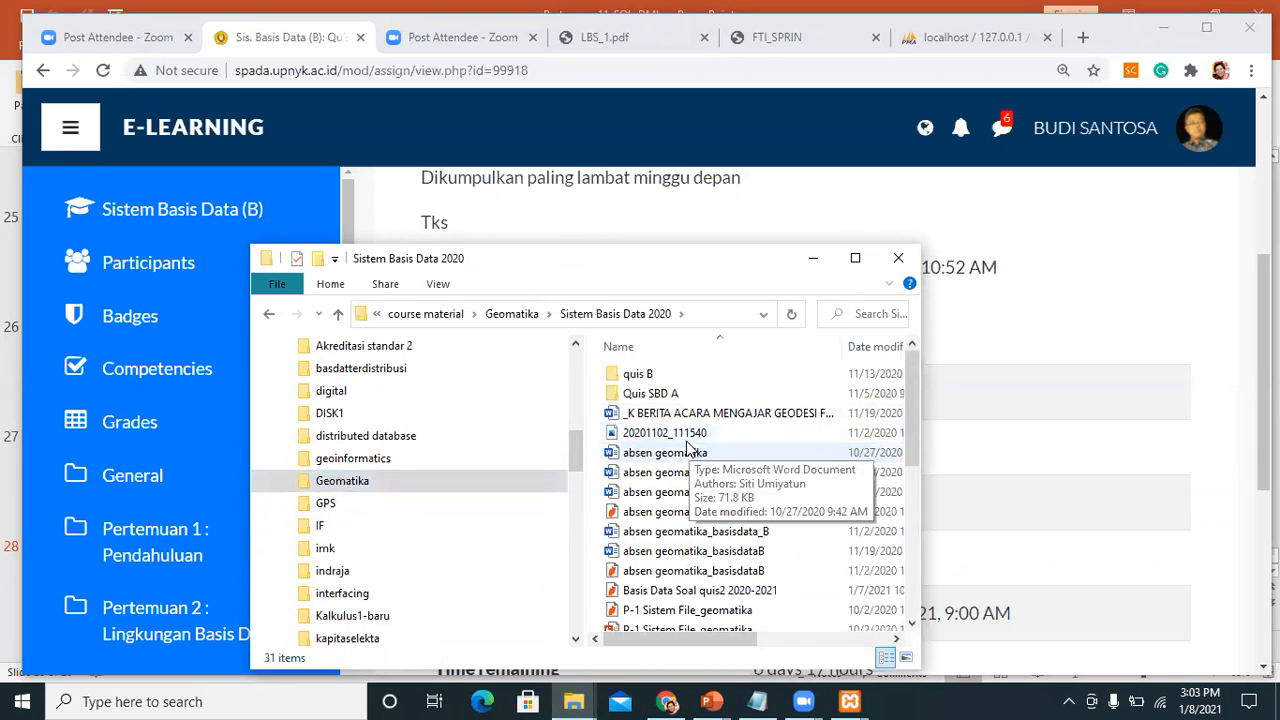
# Step: Look through the Sistem Basis Data 2020 folder and its Quis SBD A subfolder for the Quis 2 question file
pyautogui.scroll(-3, 665, 480)
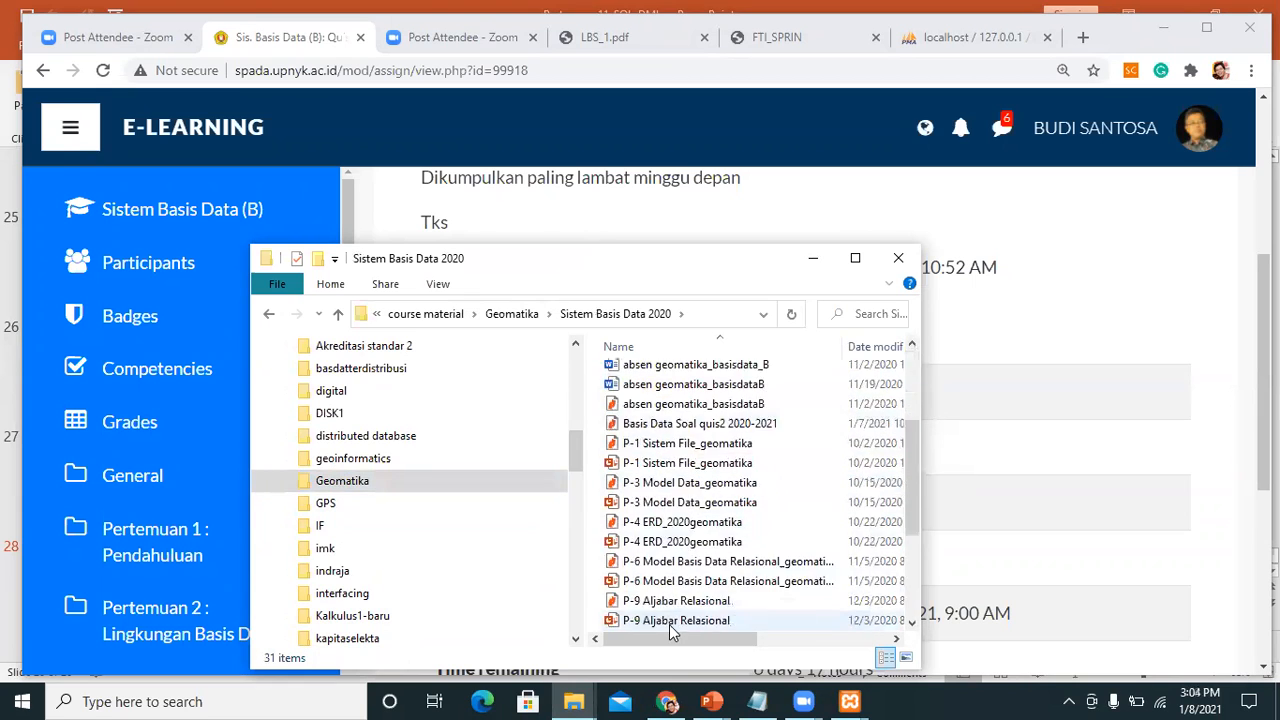
pyautogui.scroll(-3, 675, 615)
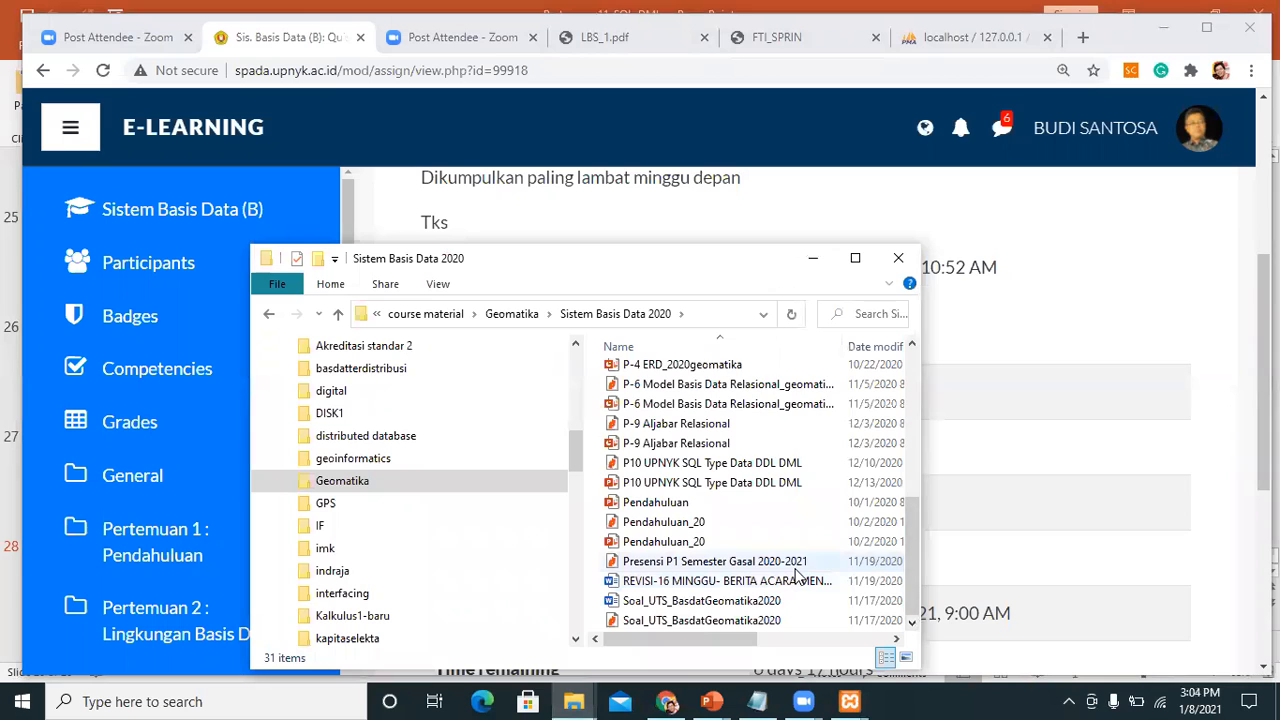
pyautogui.scroll(2, 797, 573)
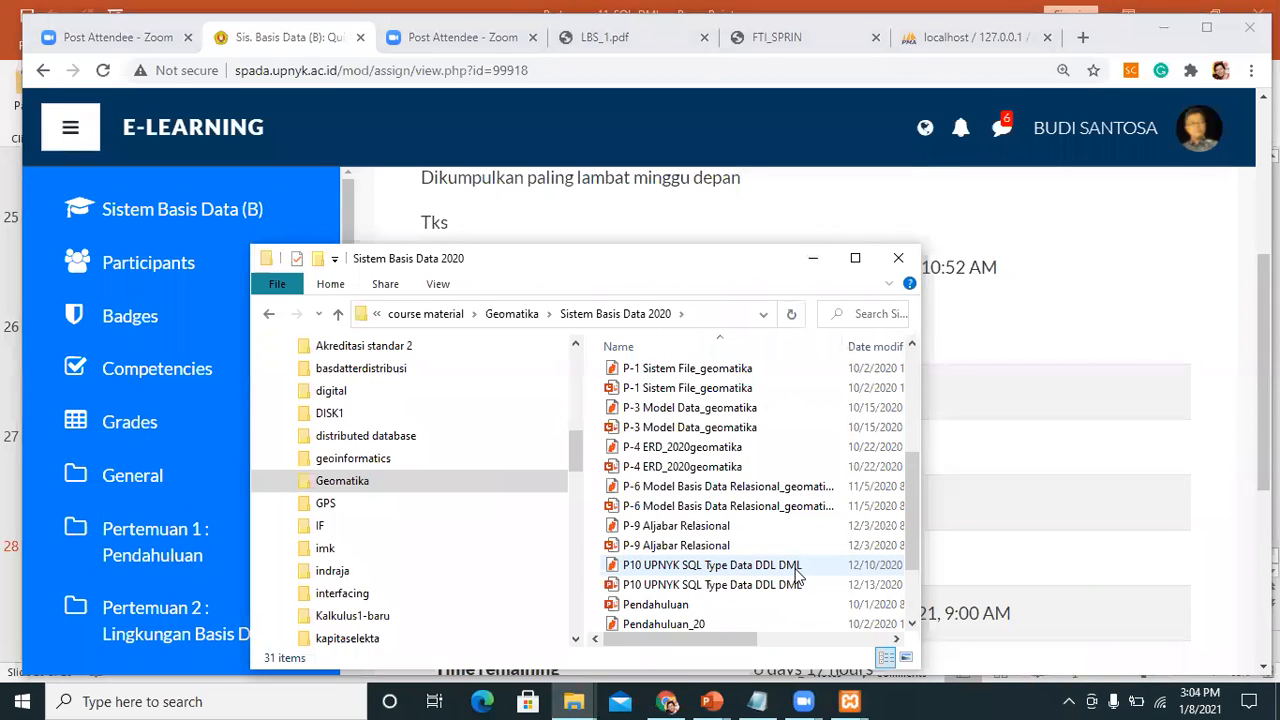
pyautogui.scroll(4, 797, 573)
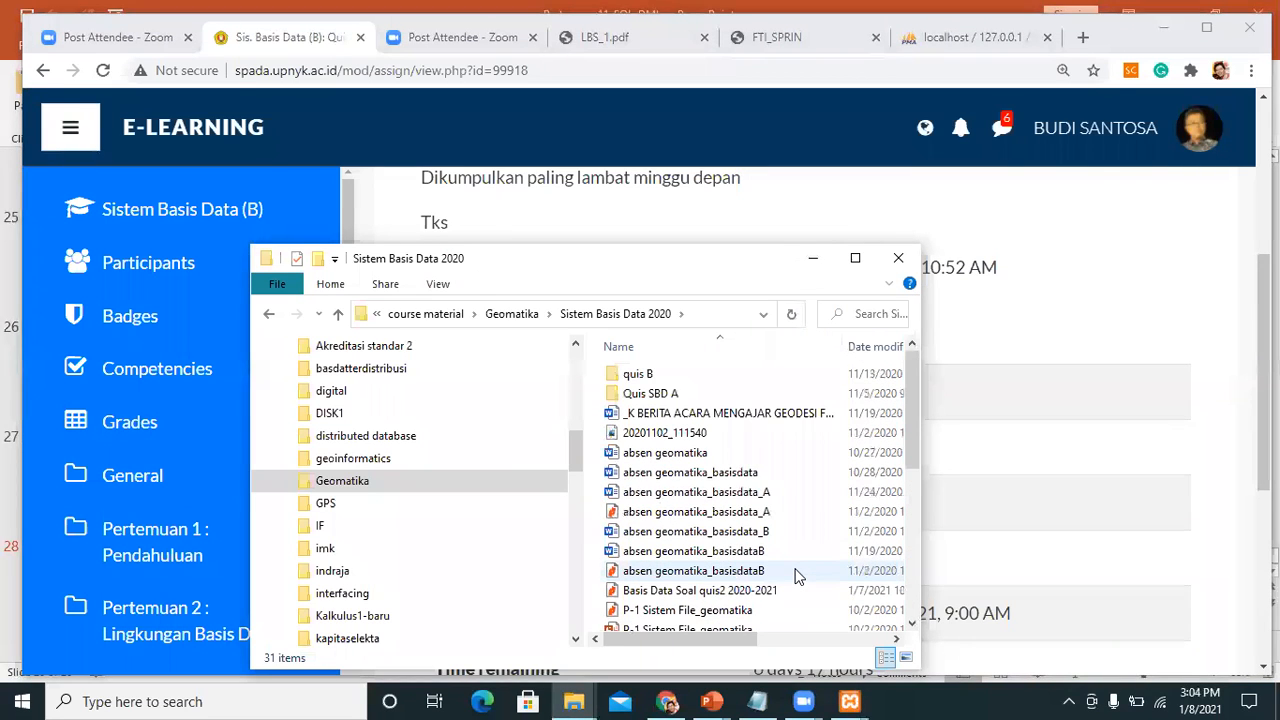
pyautogui.doubleClick(630, 395)
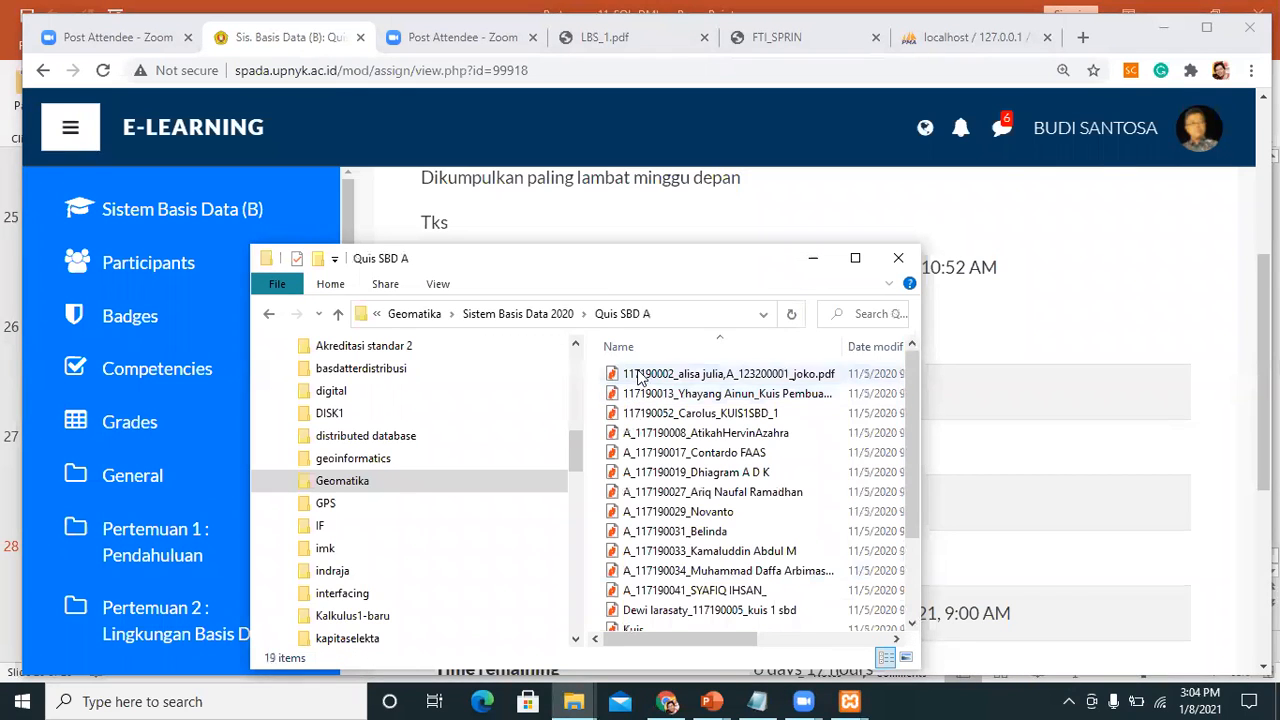
pyautogui.click(520, 314)
pyautogui.scroll(-3, 740, 455)
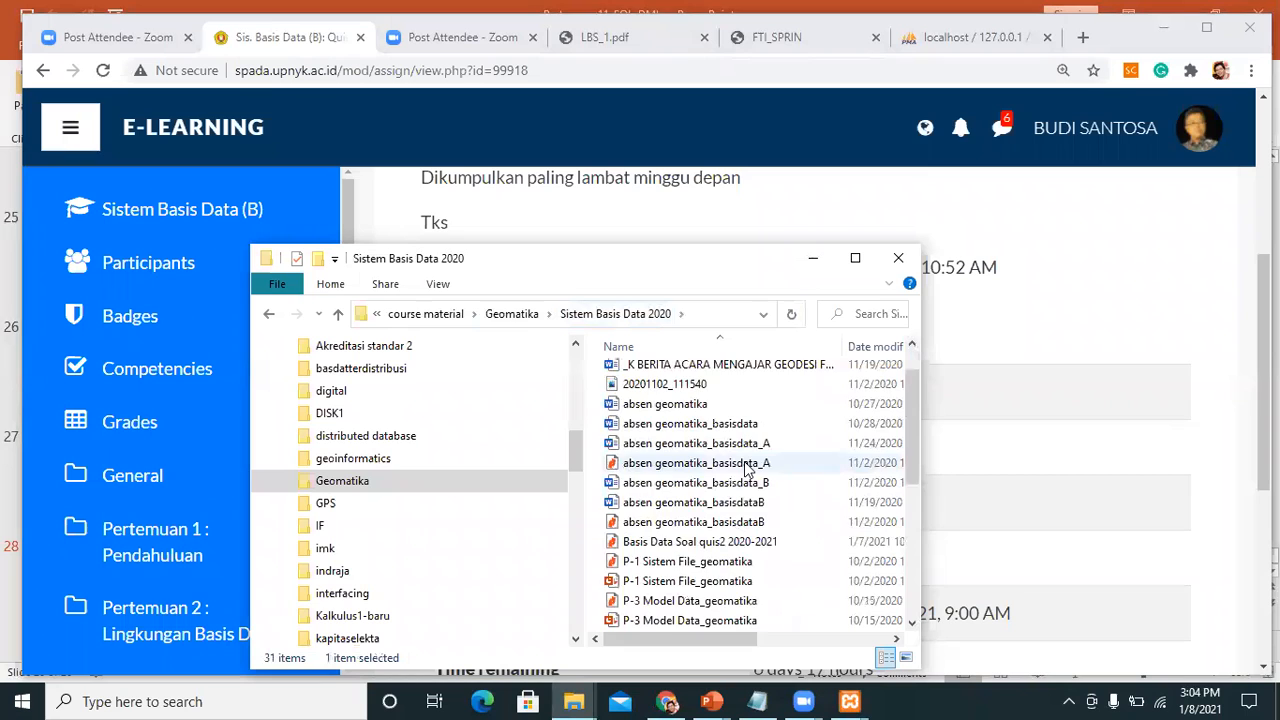
pyautogui.scroll(-3, 750, 470)
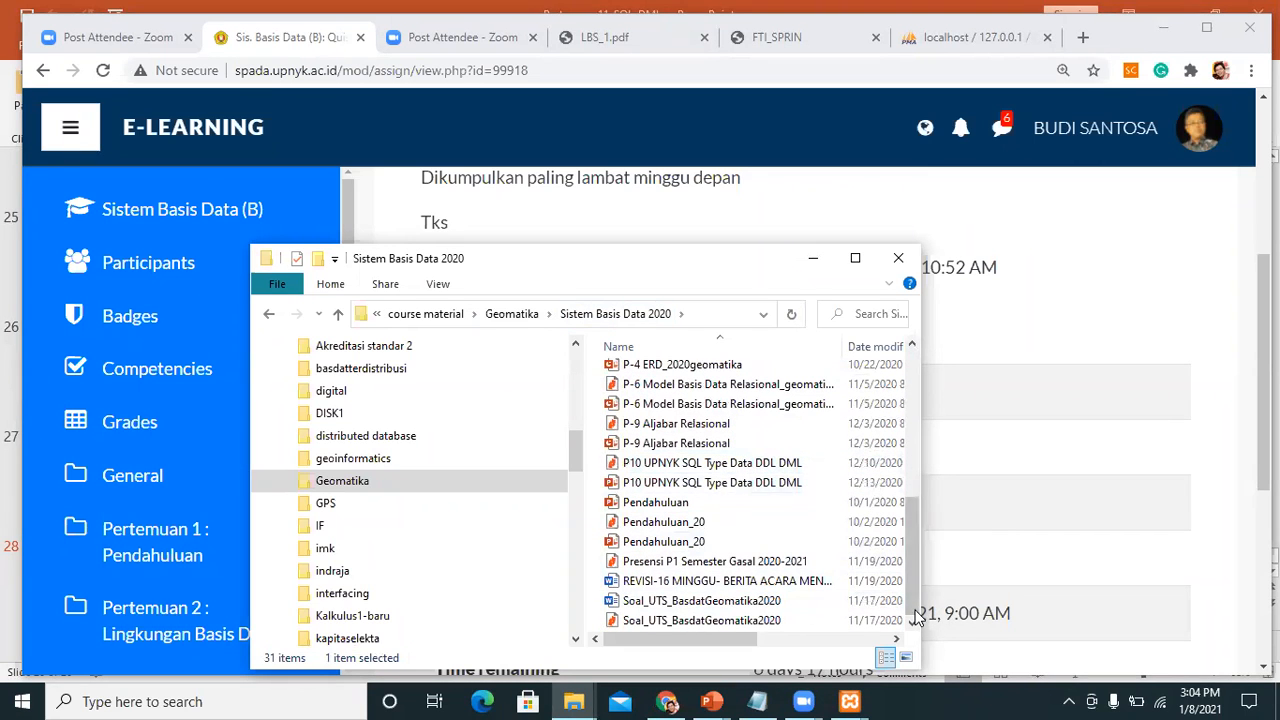
pyautogui.moveTo(914, 610); pyautogui.dragTo(918, 598)
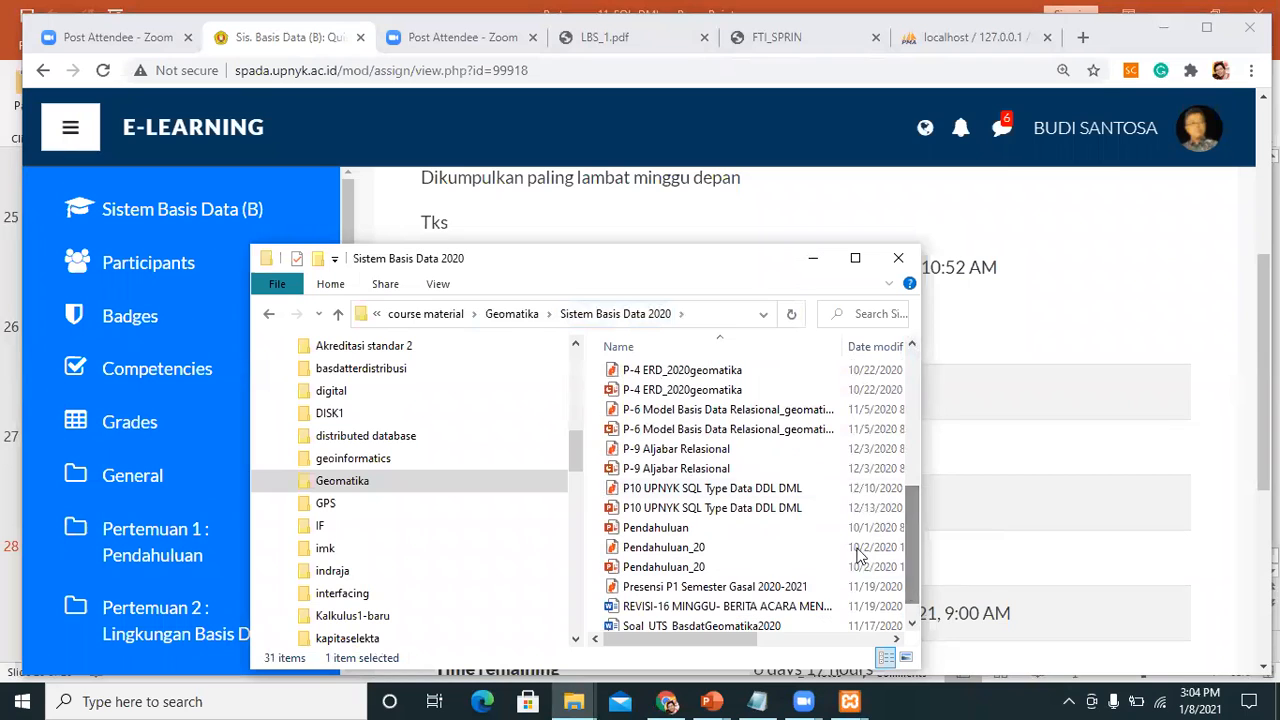
# Step: Return to the Geomatika folder and open the PDF version of Basis Data Soal quis2 2020-2021
pyautogui.click(512, 314)
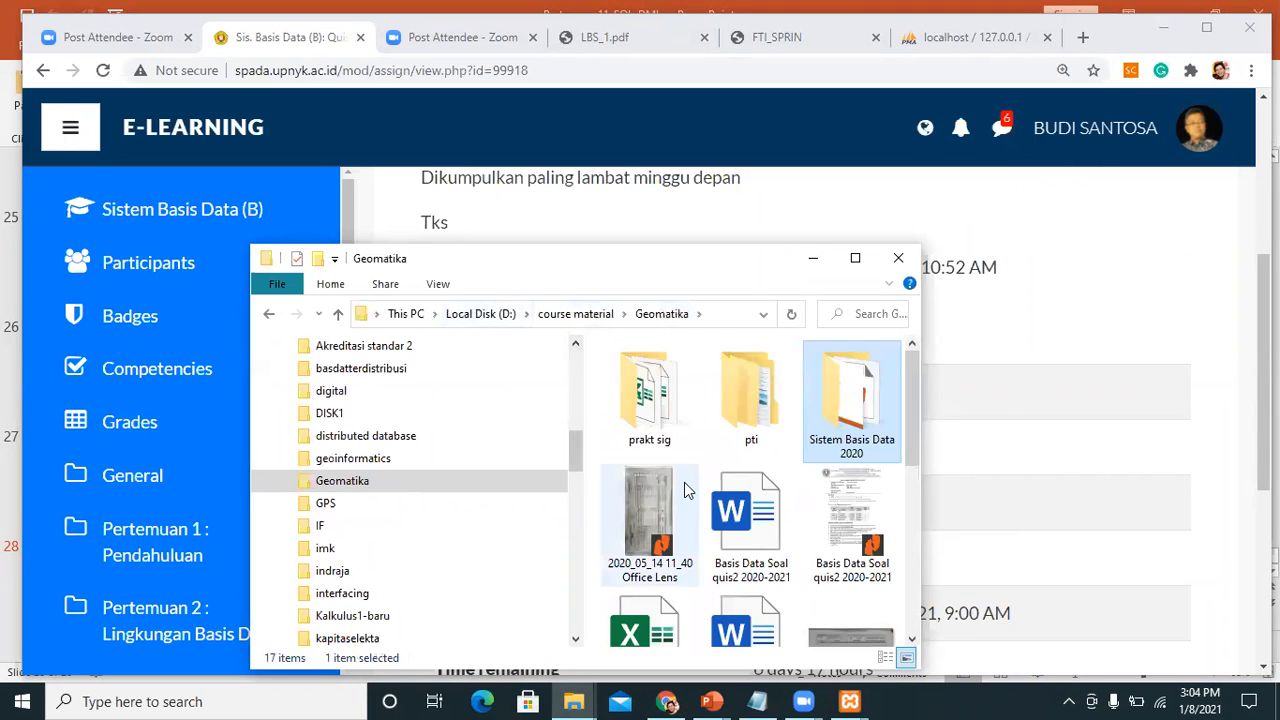
pyautogui.scroll(-2, 680, 486)
pyautogui.scroll(-3, 697, 491)
pyautogui.scroll(3, 699, 493)
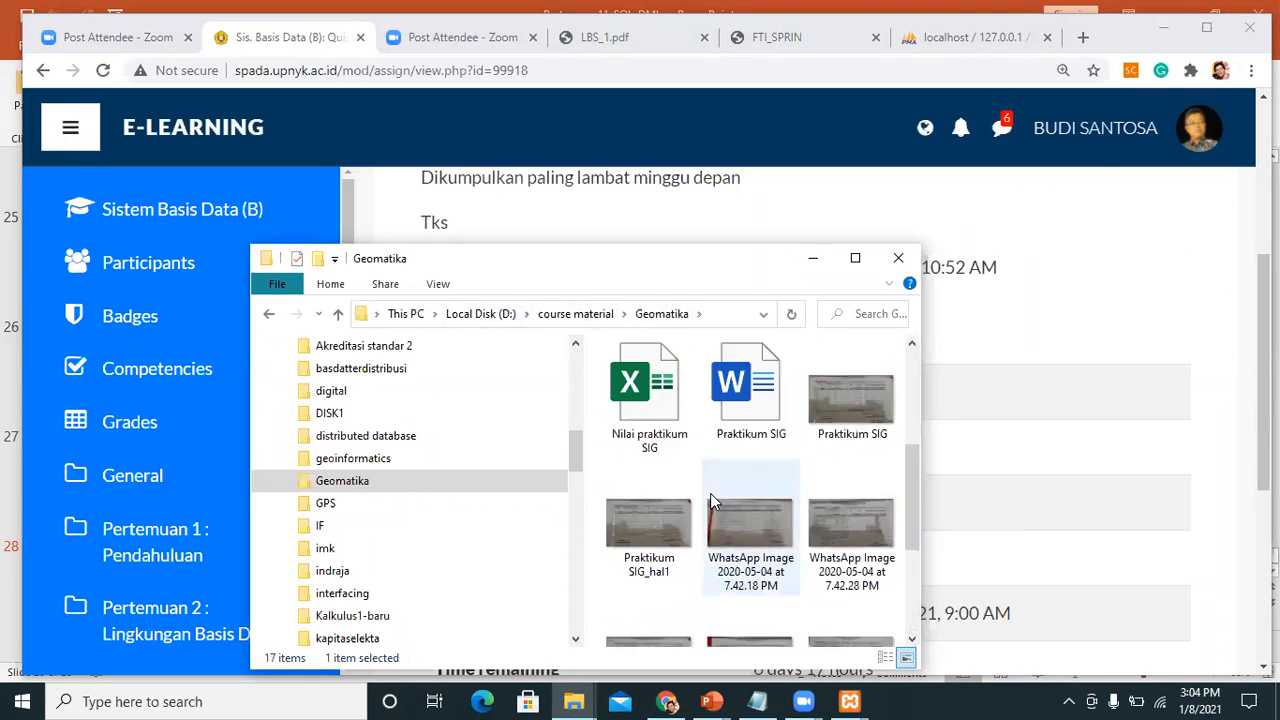
pyautogui.scroll(2, 757, 570)
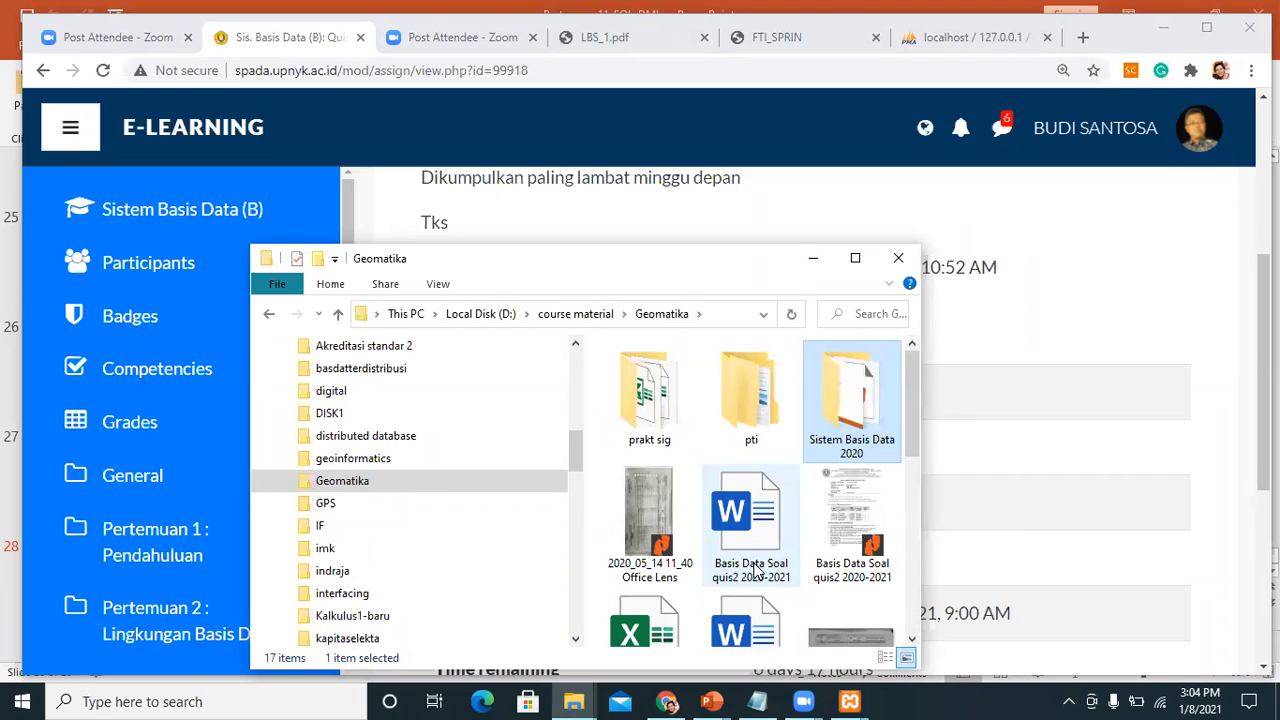
pyautogui.click(843, 540)
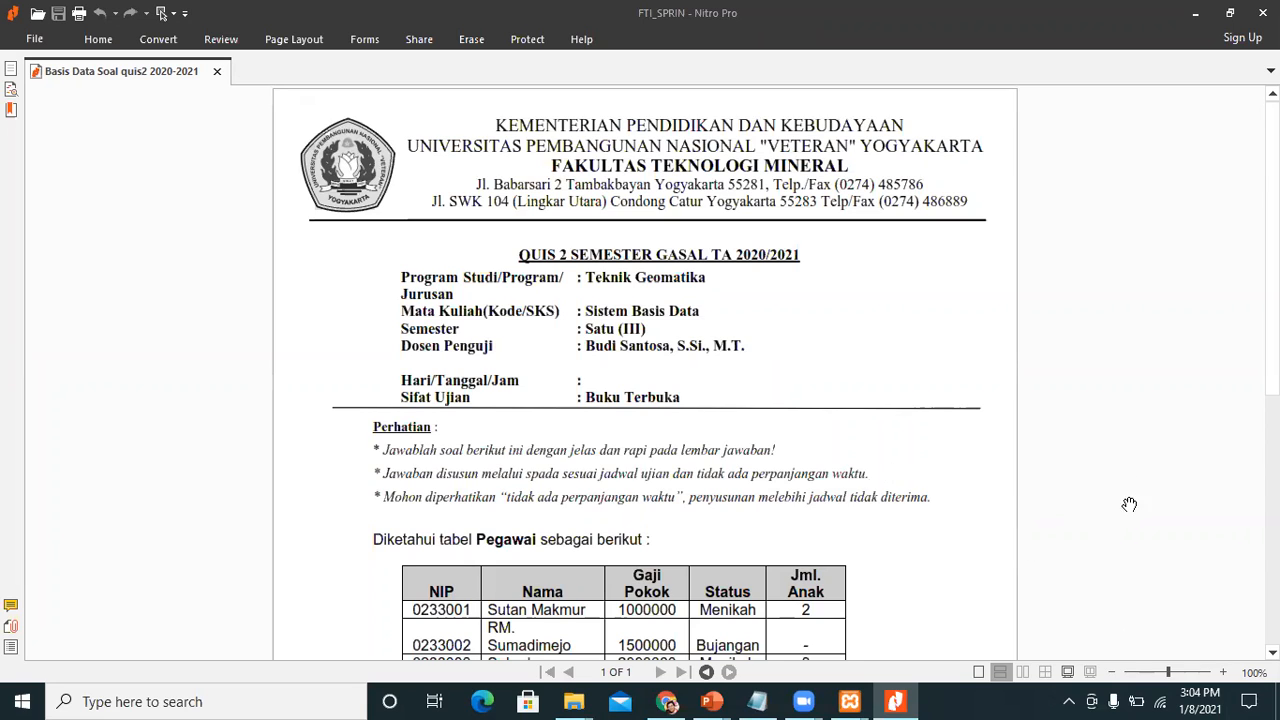
# Step: Review the Quis 2 sheet's header, Perhatian instructions, Pegawai table and SQL tasks a to j, finishing at the start of the page
pyautogui.scroll(-4, 810, 437)
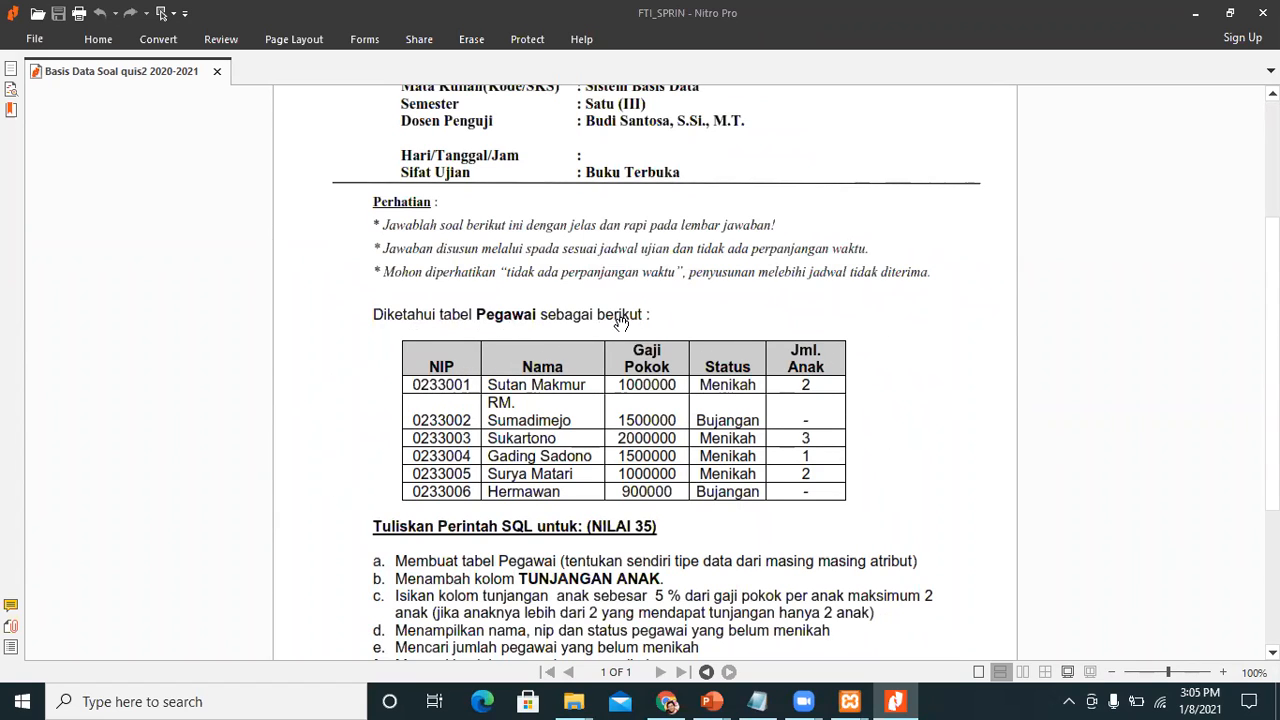
pyautogui.scroll(-3, 630, 388)
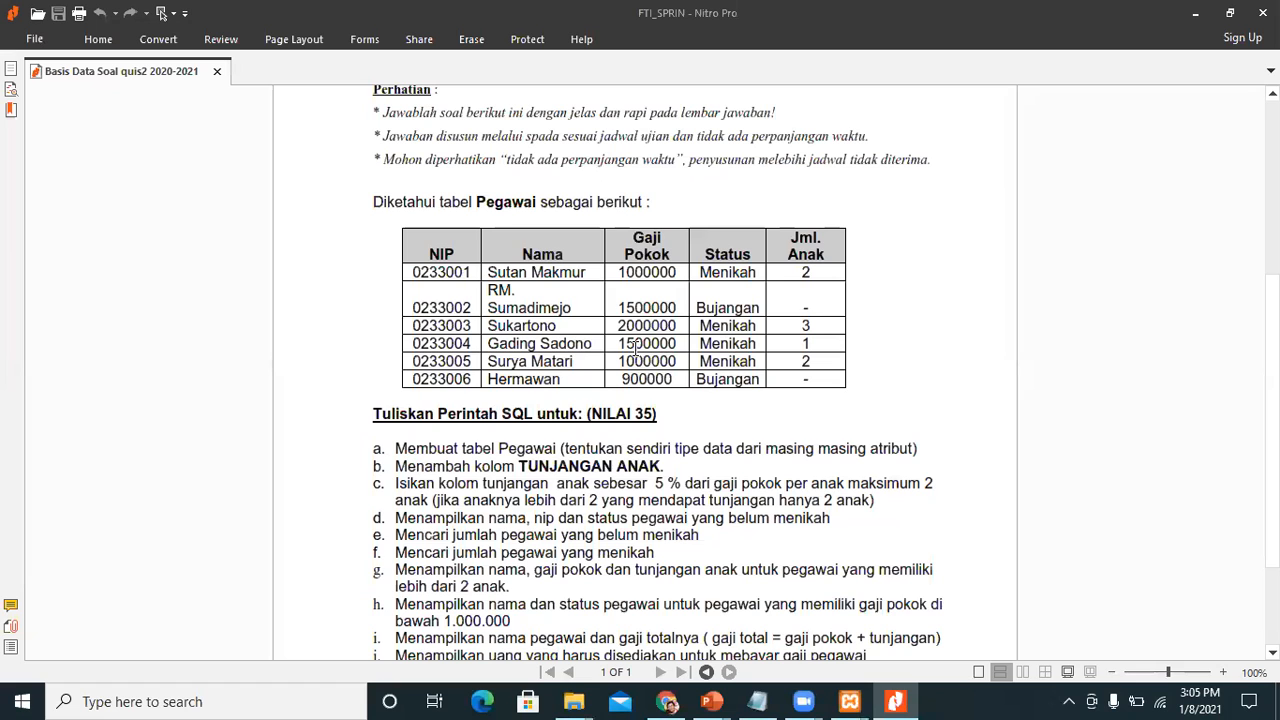
pyautogui.scroll(-3, 635, 346)
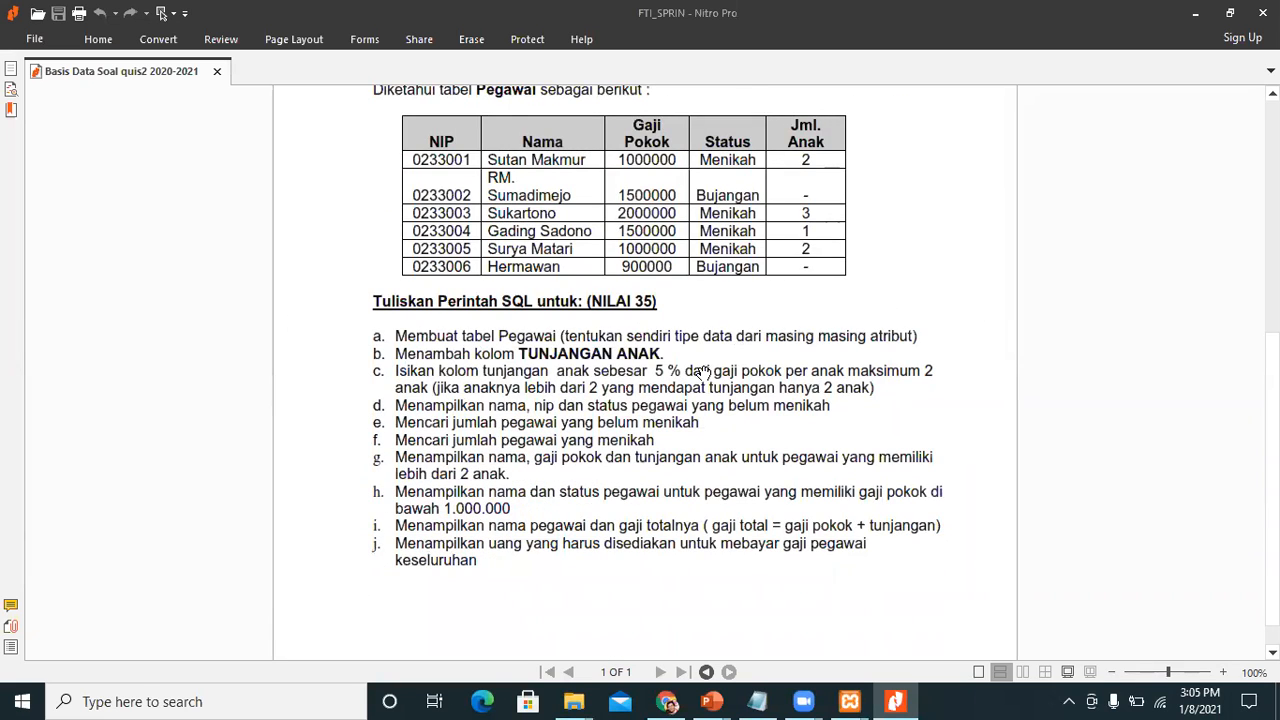
pyautogui.scroll(3, 704, 372)
pyautogui.scroll(9, 704, 372)
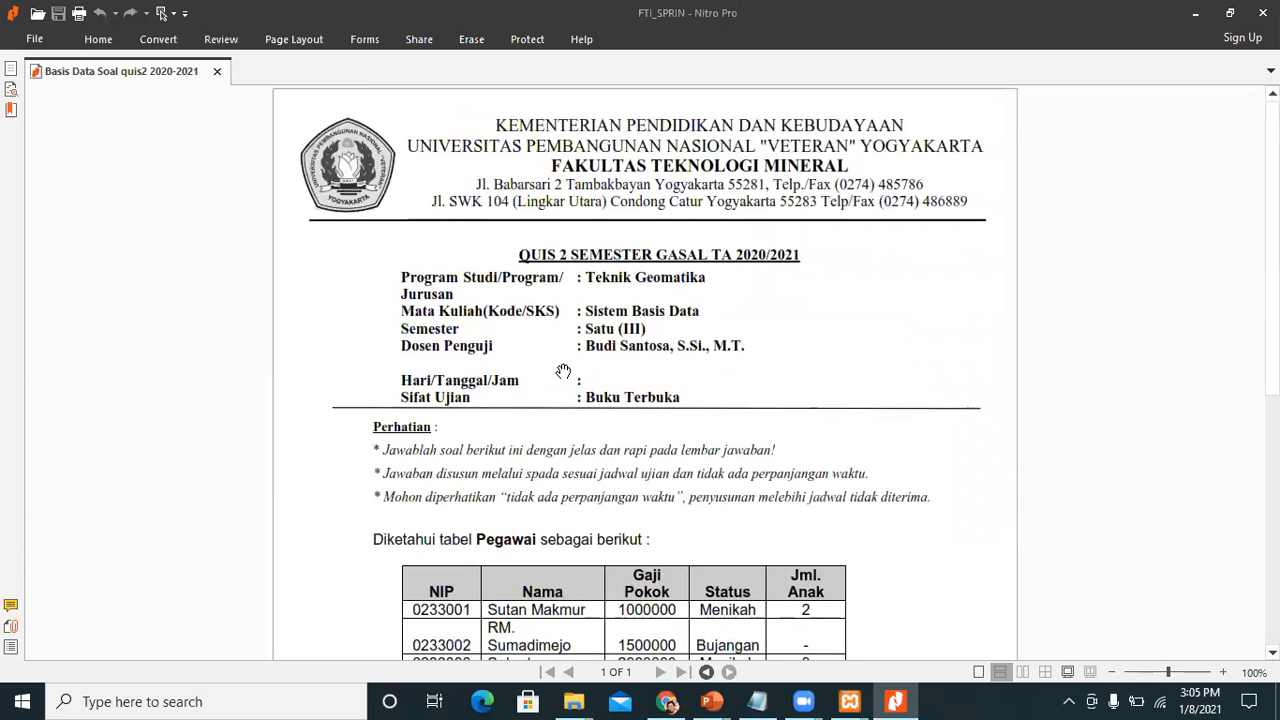
pyautogui.scroll(-5, 563, 370)
pyautogui.scroll(-3, 566, 359)
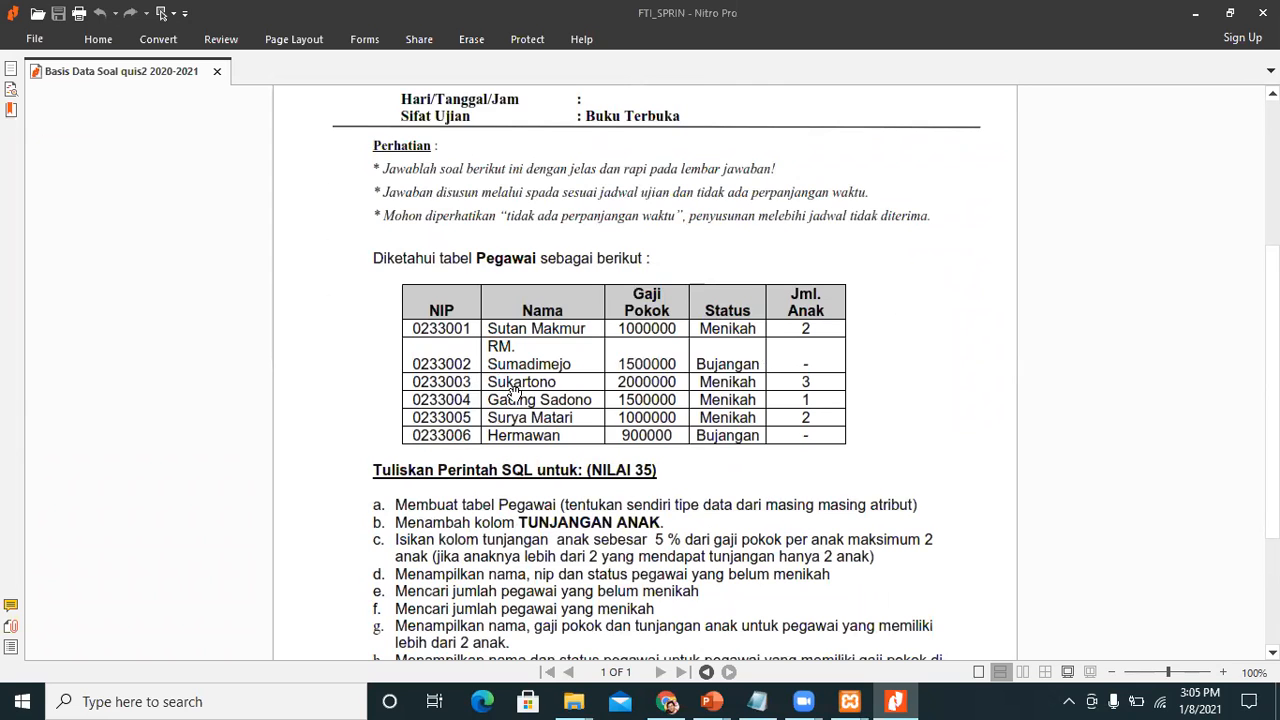
pyautogui.scroll(-3, 659, 306)
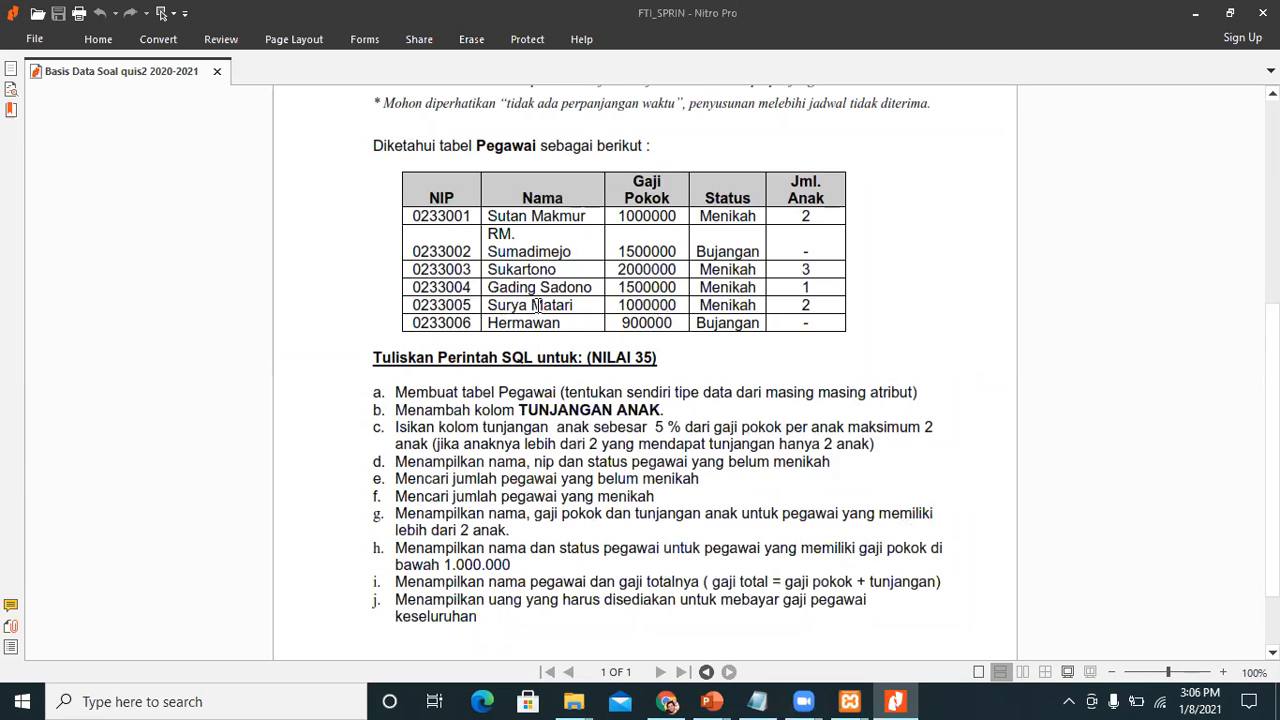
pyautogui.scroll(8, 580, 245)
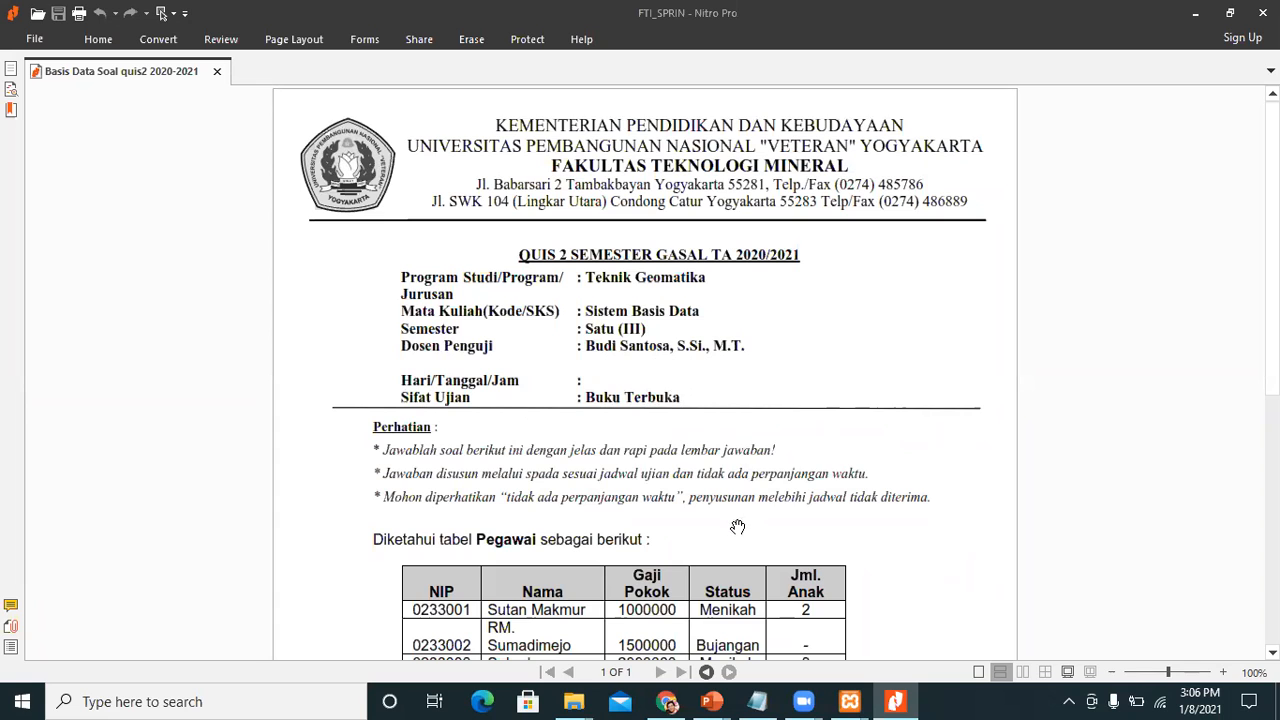
pyautogui.scroll(-2, 737, 506)
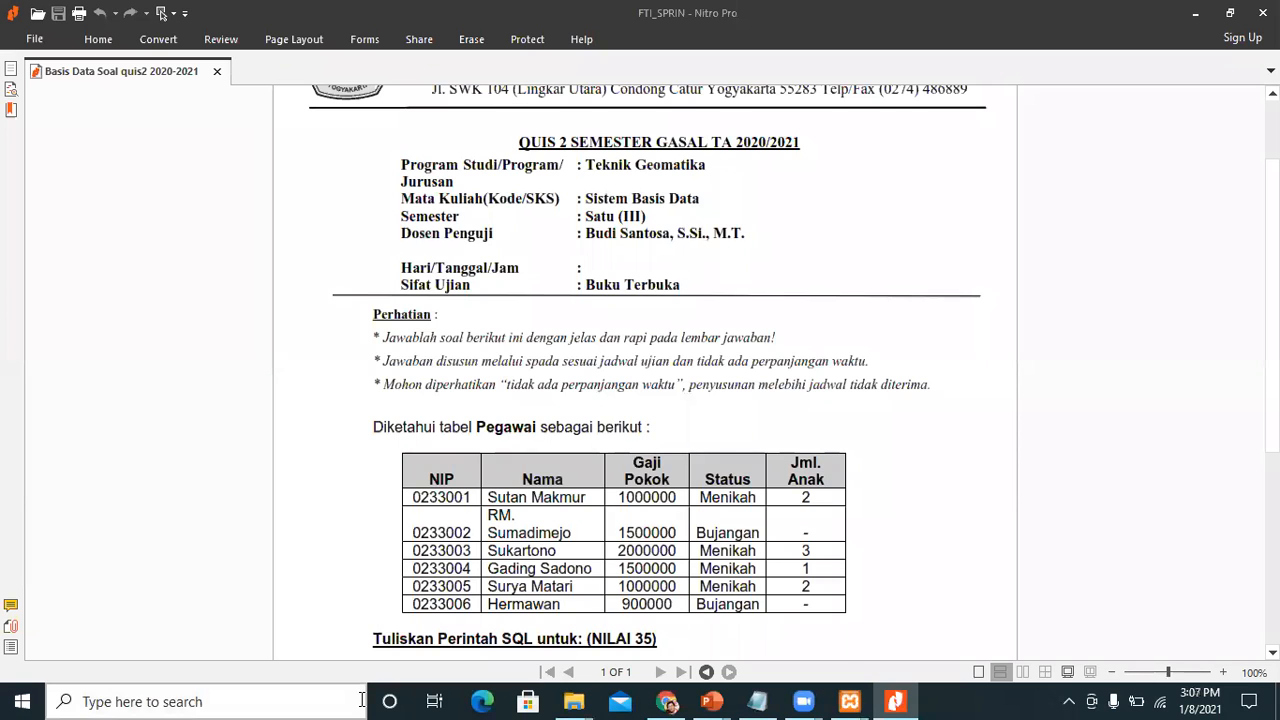
pyautogui.scroll(2, 473, 673)
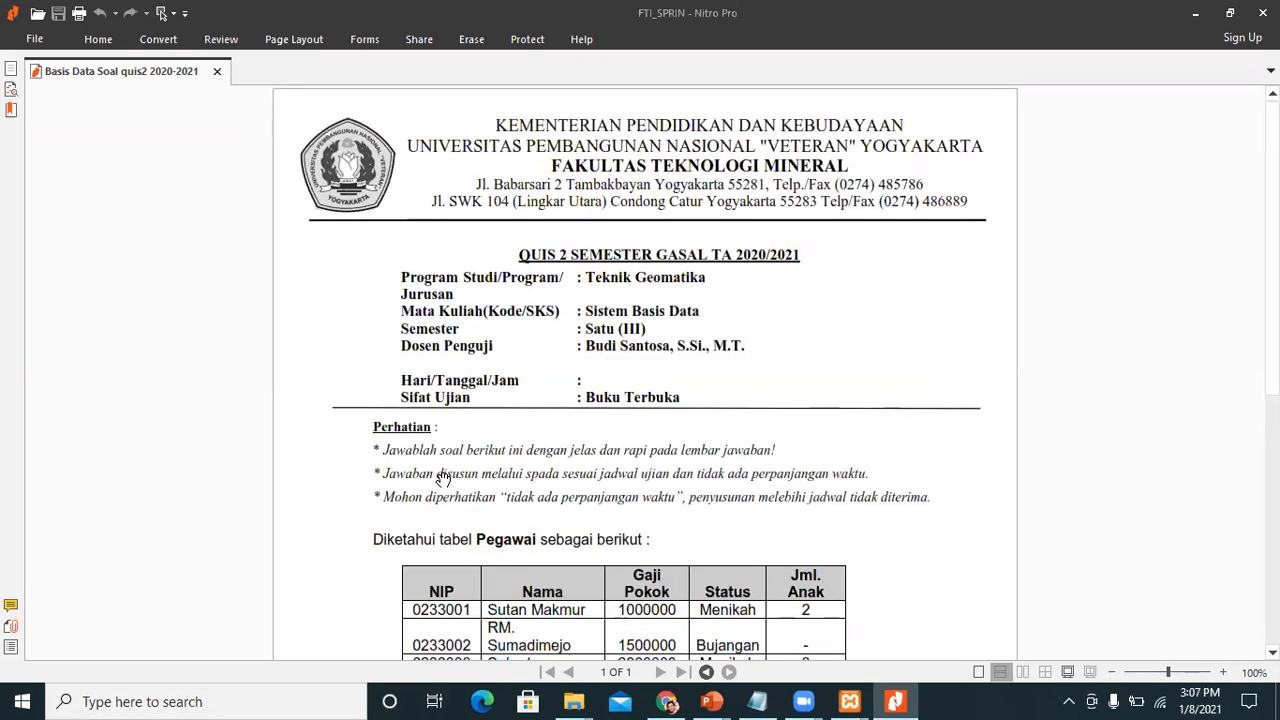
pyautogui.scroll(-1, 438, 474)
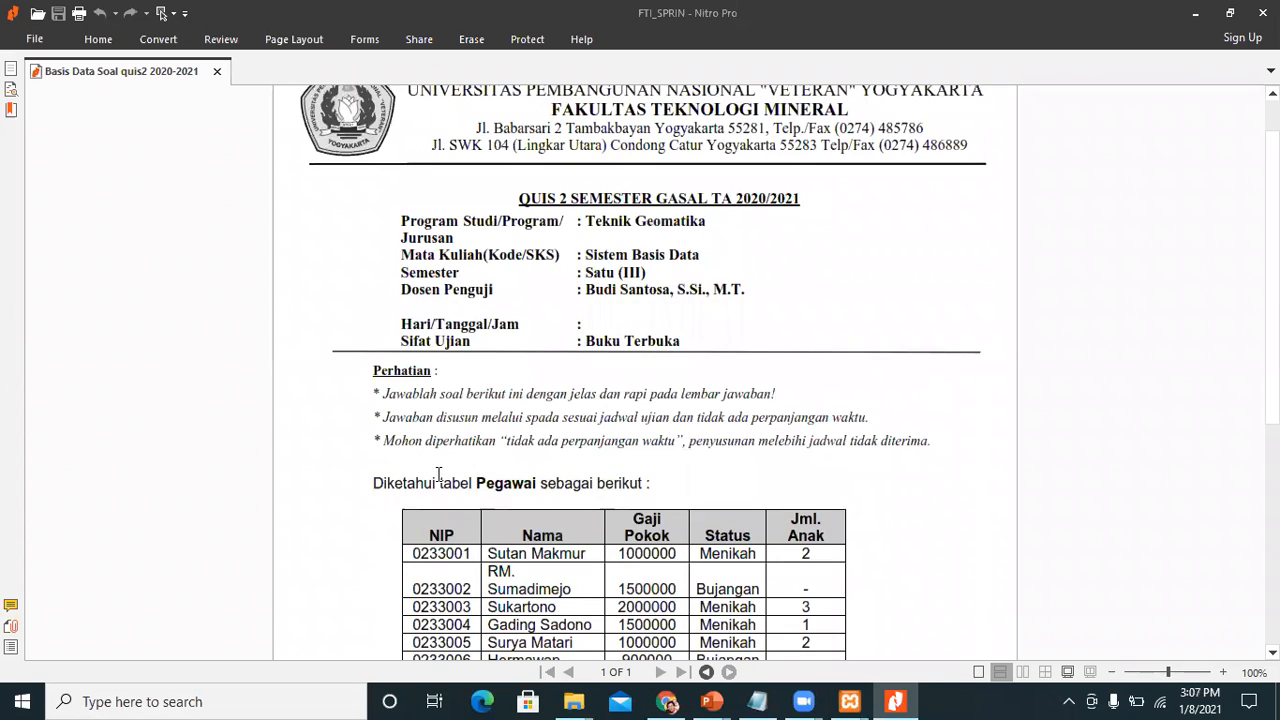
pyautogui.scroll(-1, 456, 442)
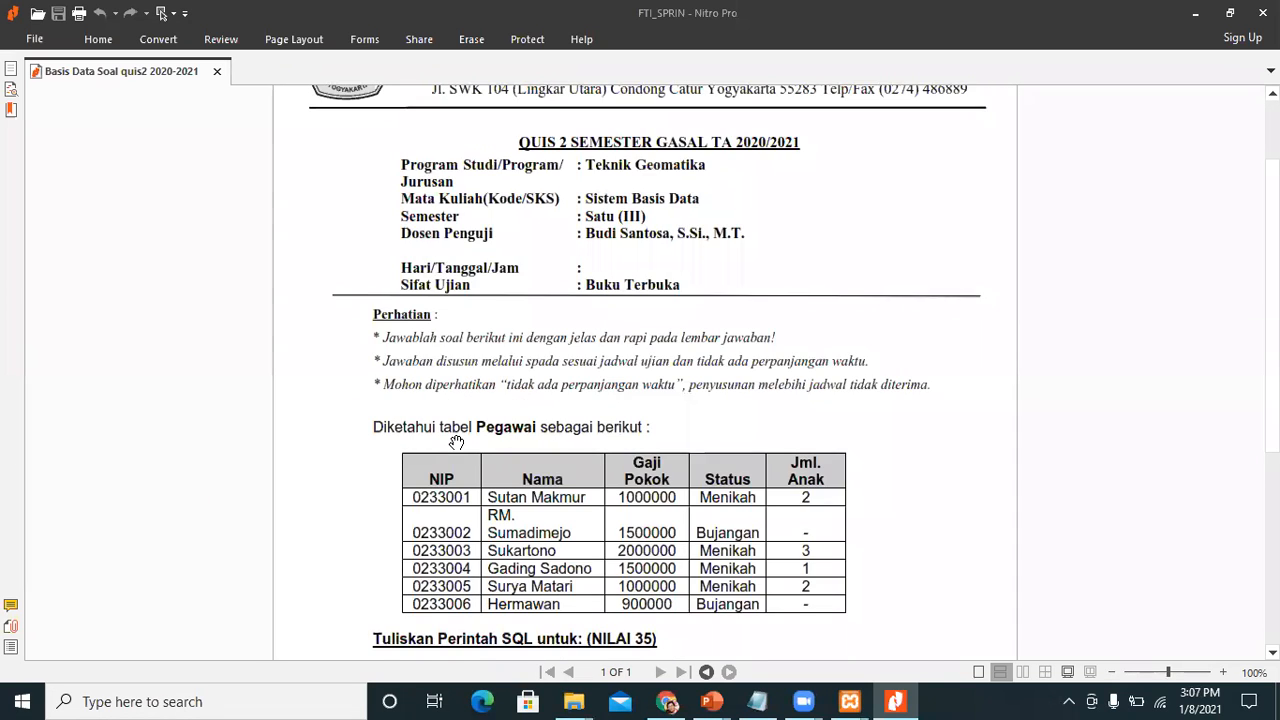
pyautogui.scroll(-4, 456, 442)
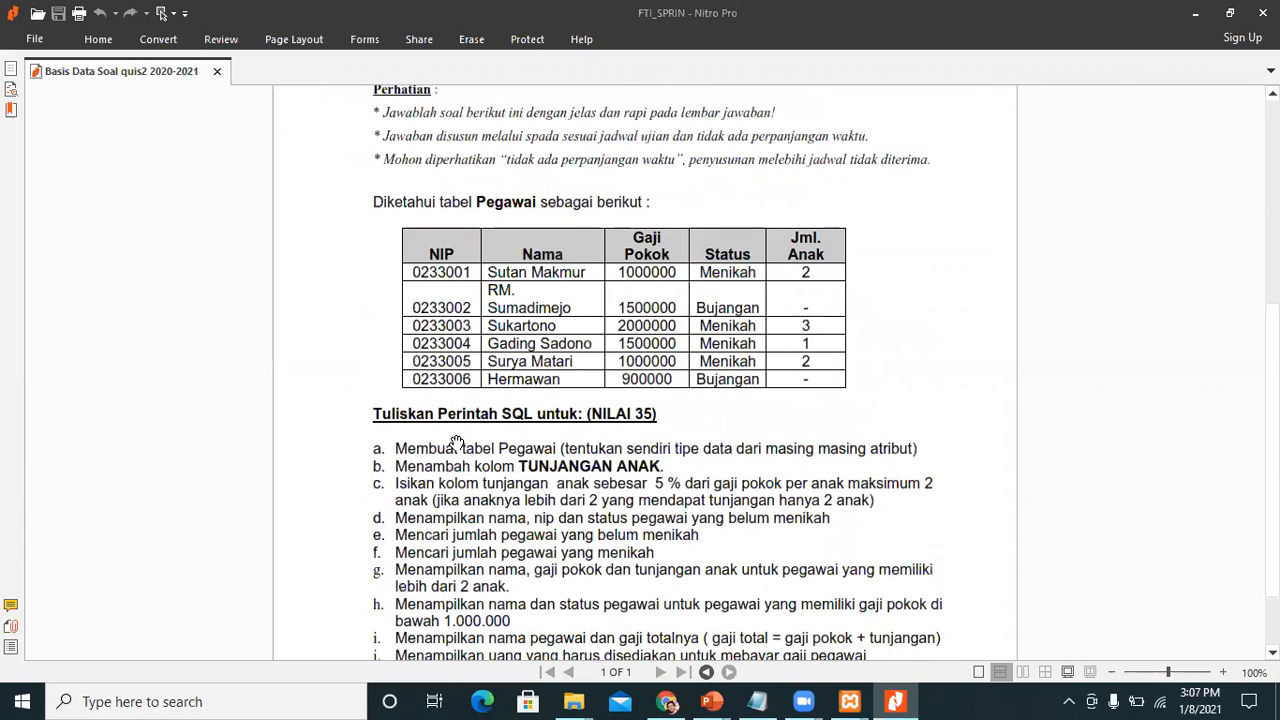
pyautogui.scroll(-2, 456, 442)
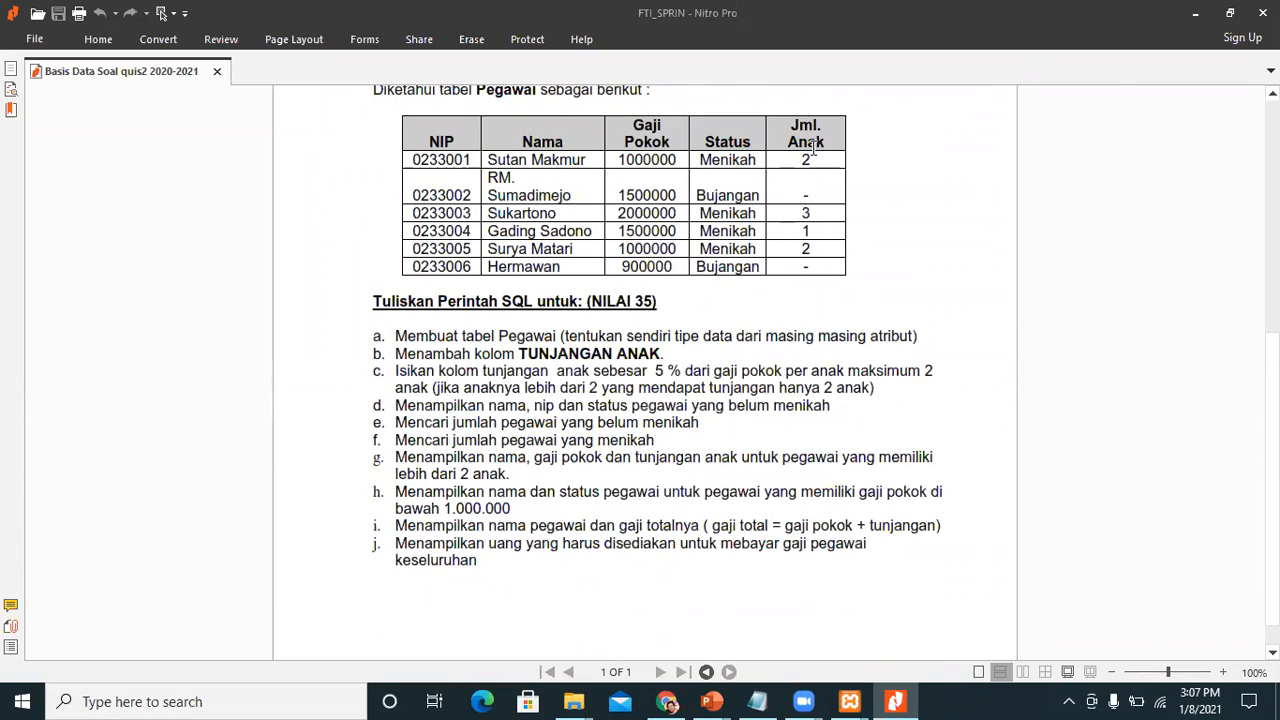
pyautogui.scroll(3, 813, 148)
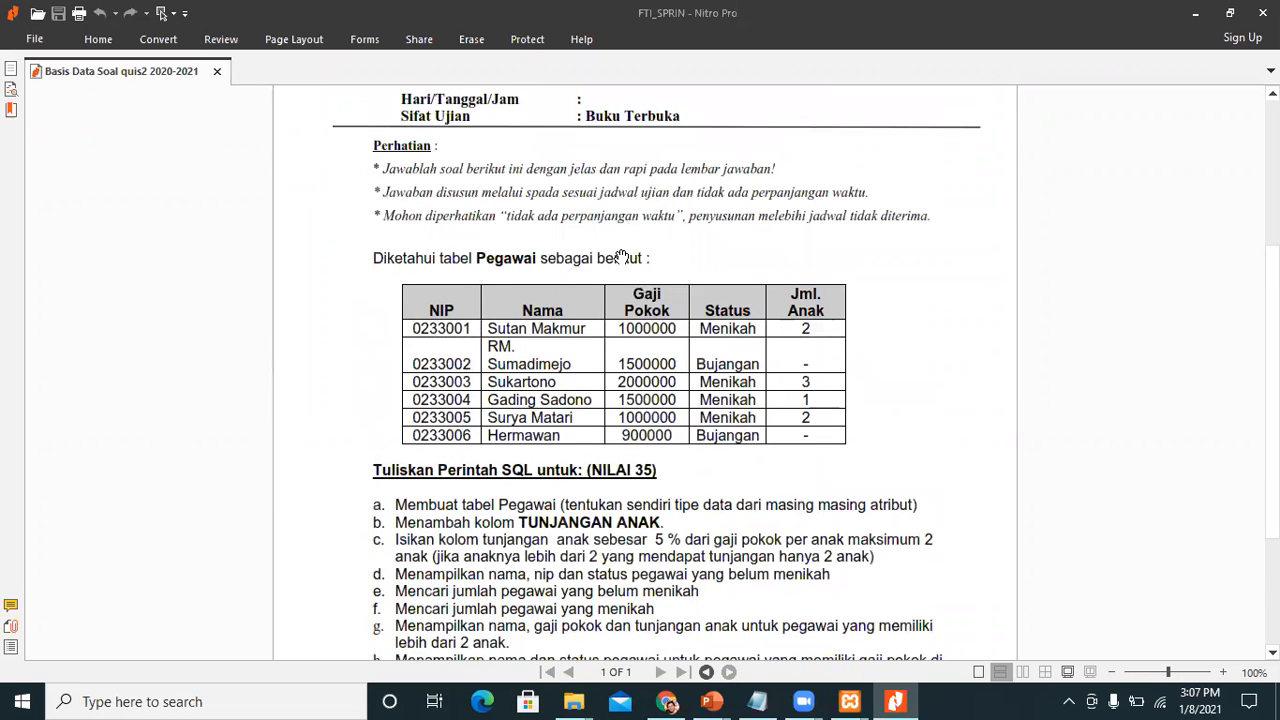
pyautogui.scroll(-2, 598, 351)
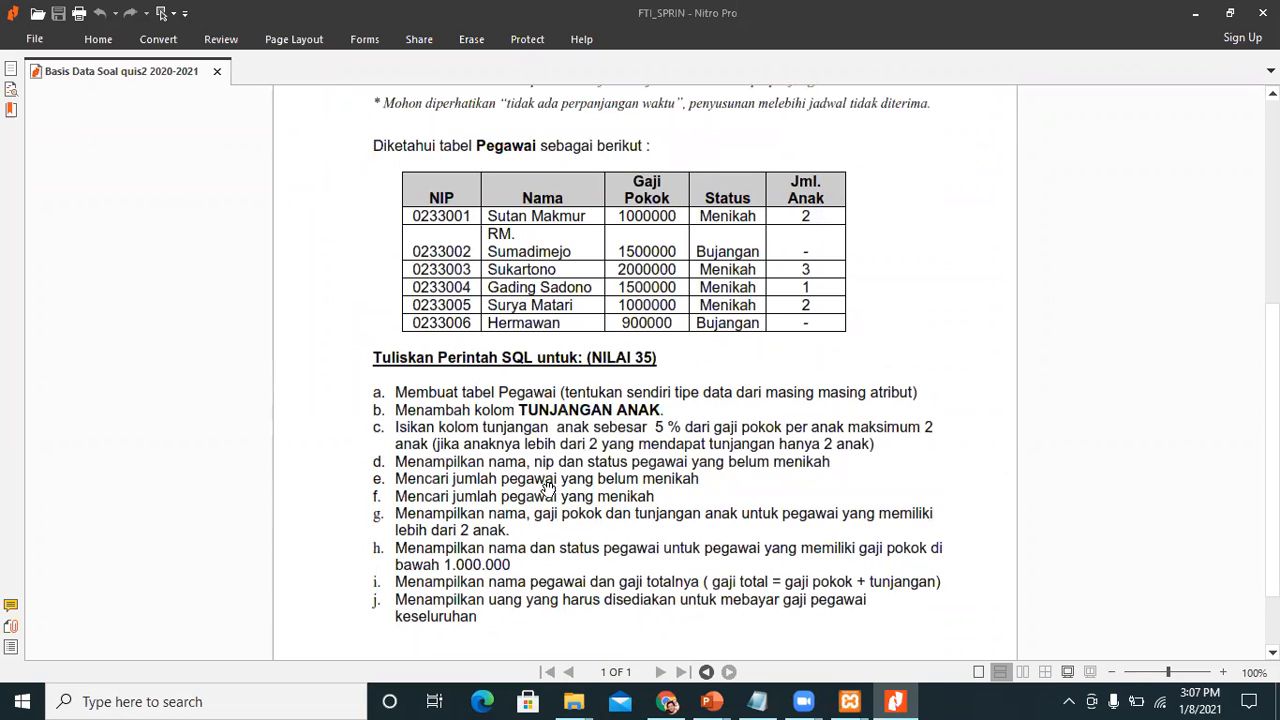
pyautogui.scroll(2, 606, 358)
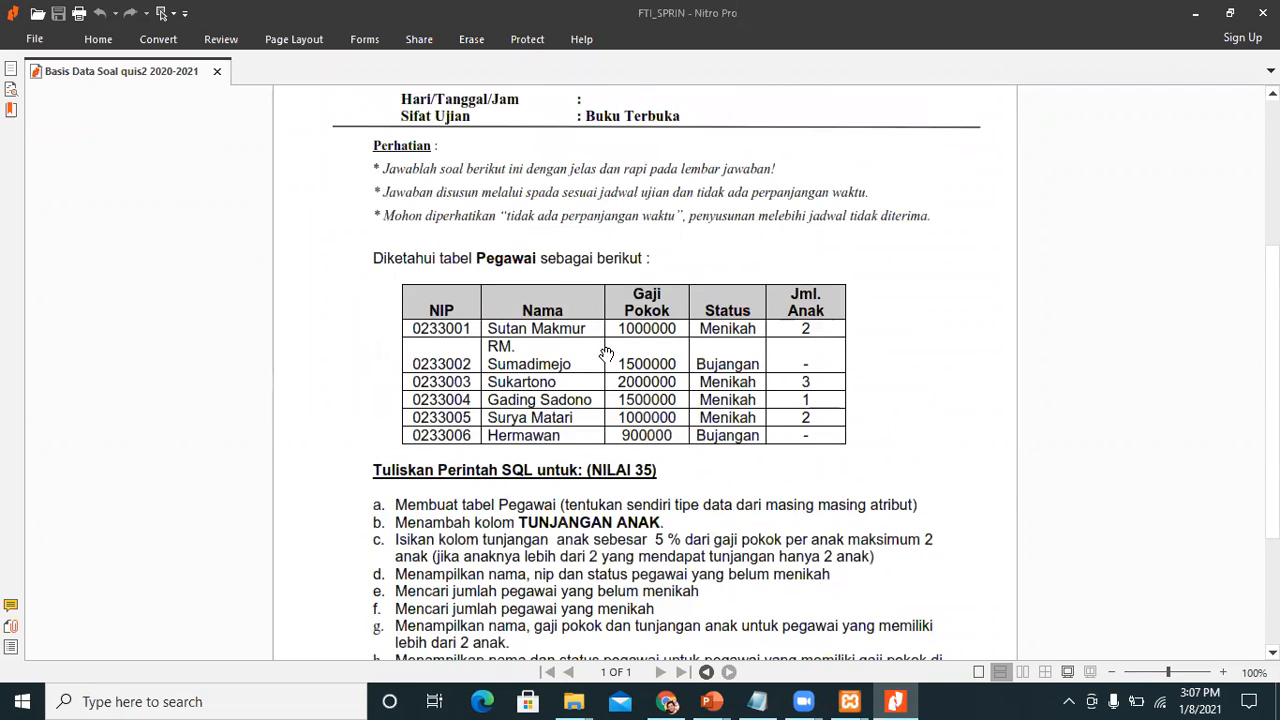
pyautogui.scroll(5, 606, 353)
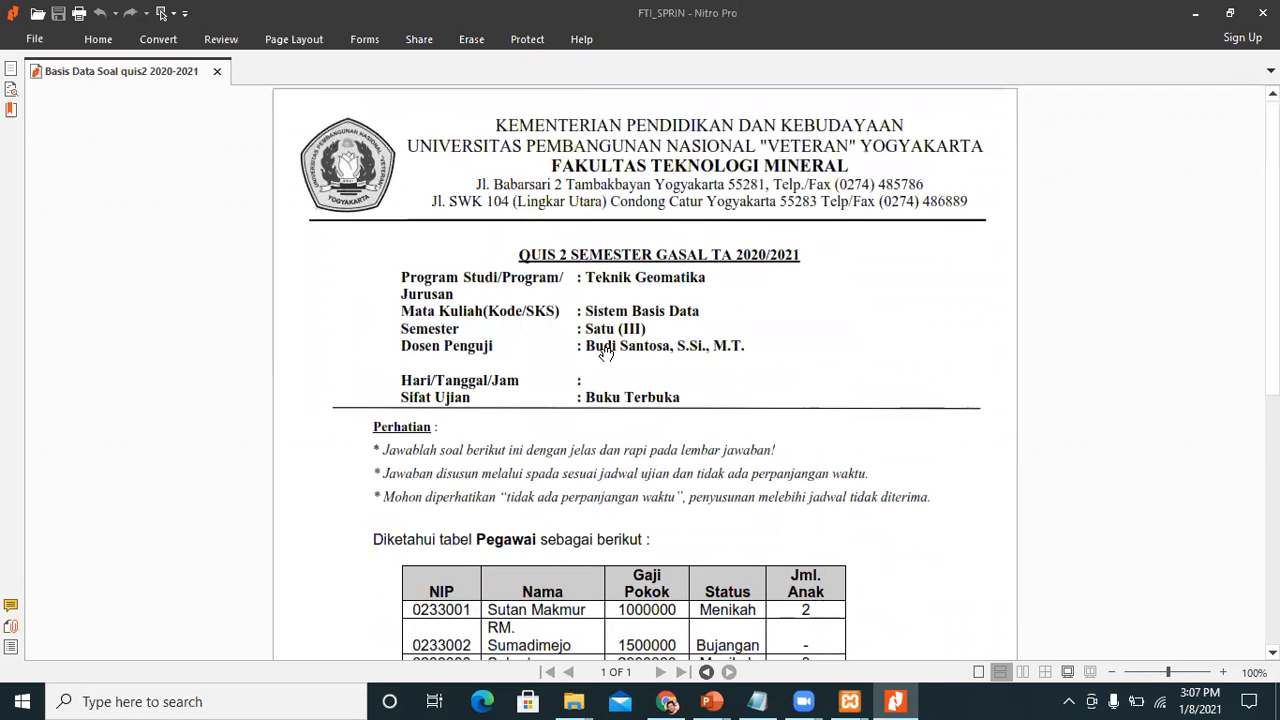